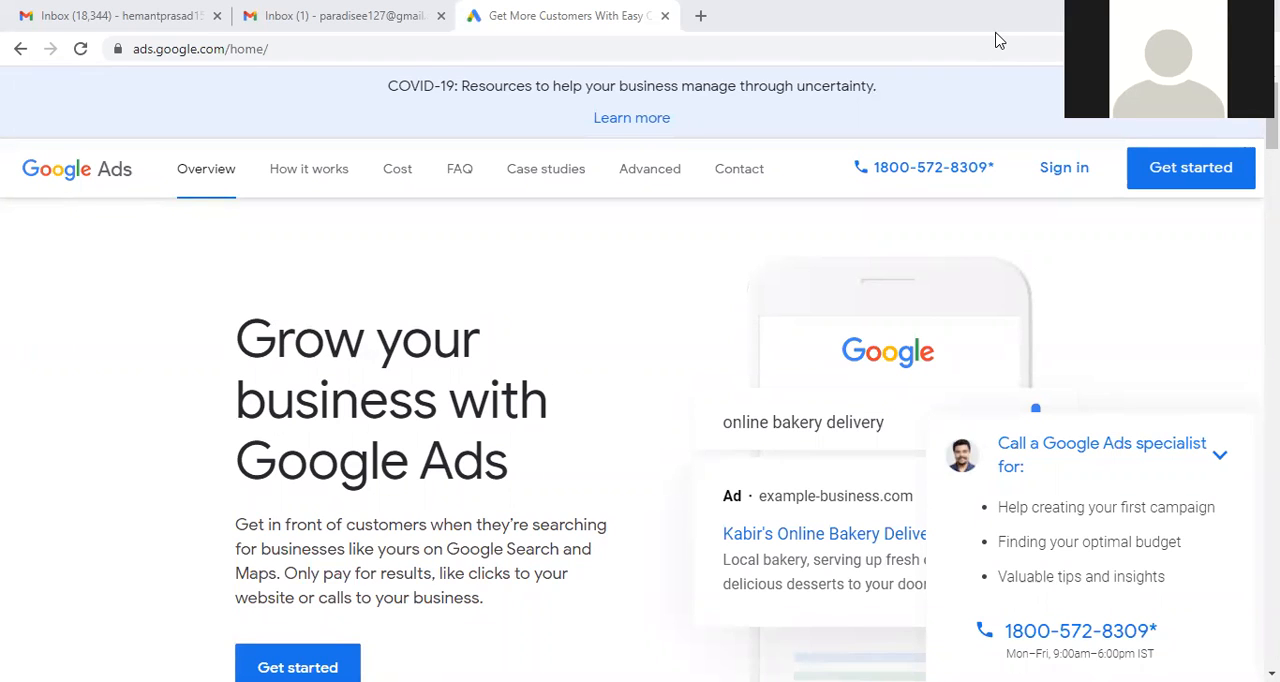
Step: Start creating a new Google Ads campaign from the Google Ads overview page
mouse_move(986, 172)
scroll(345, 402, down, 3)
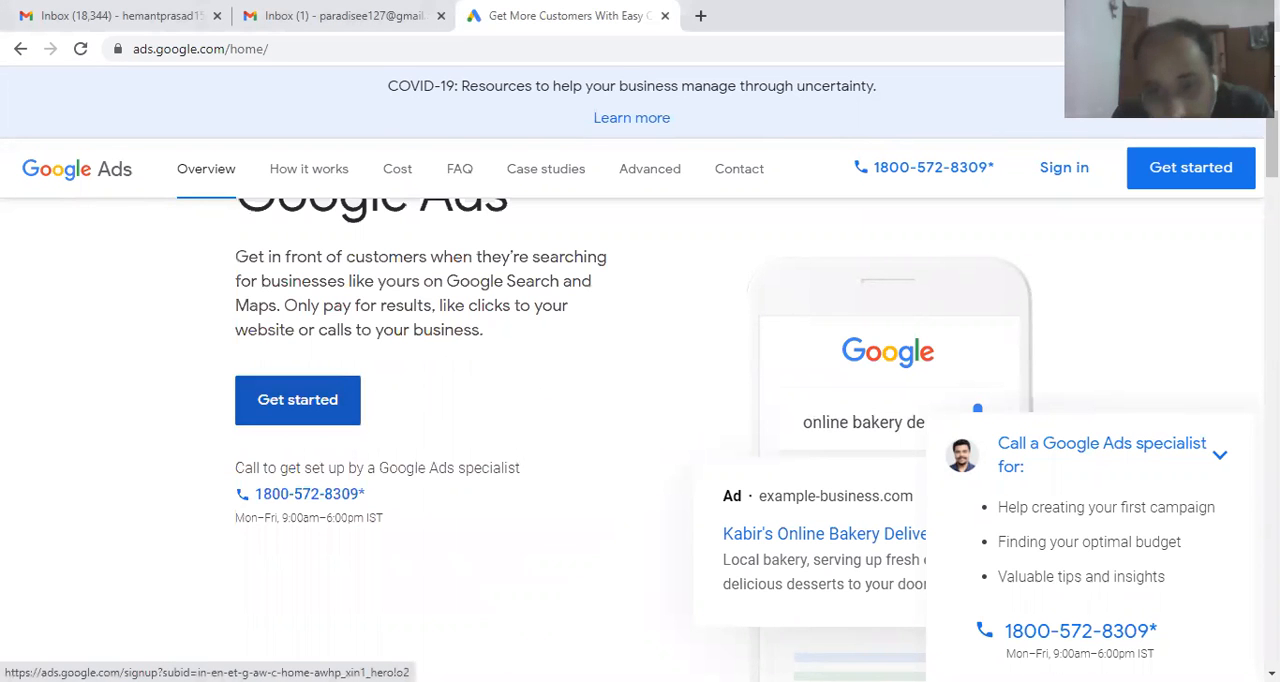
scroll(966, 268, up, 1)
scroll(255, 470, up, 2)
scroll(255, 470, down, 2)
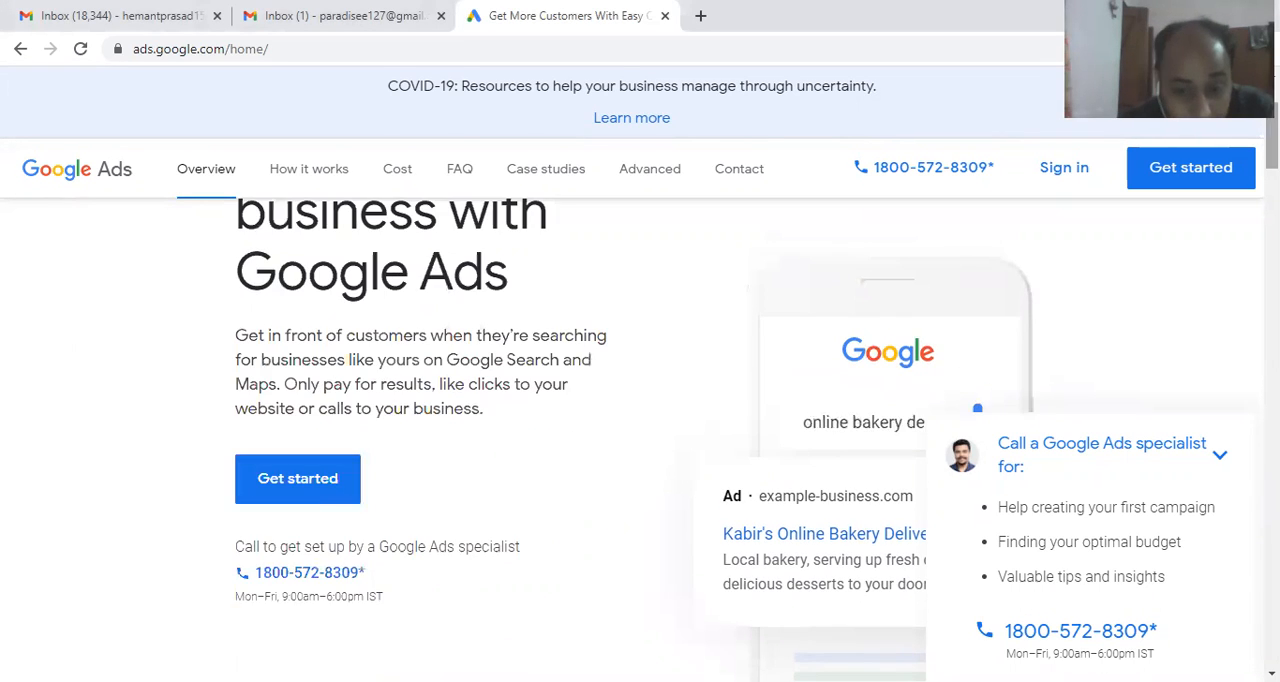
click(255, 479)
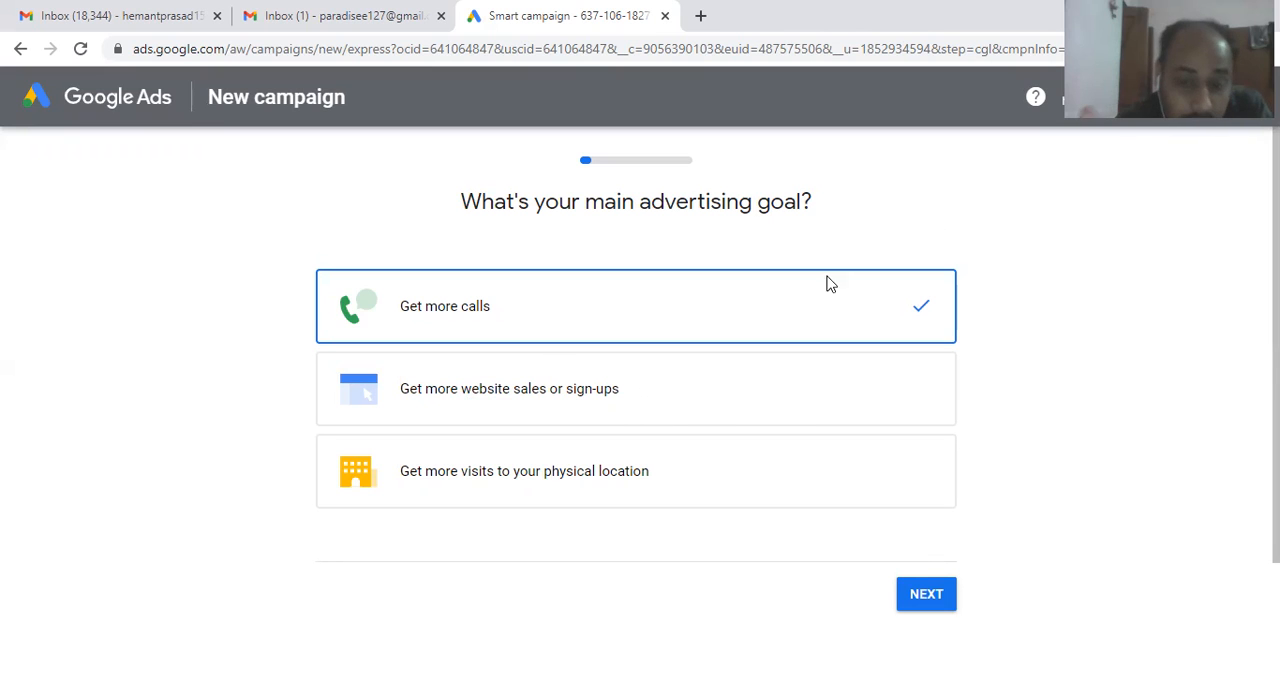
Step: Set the advertising goal to "Get more website sales or sign-ups" and use the info from the Paradise Google My Business account
click(786, 404)
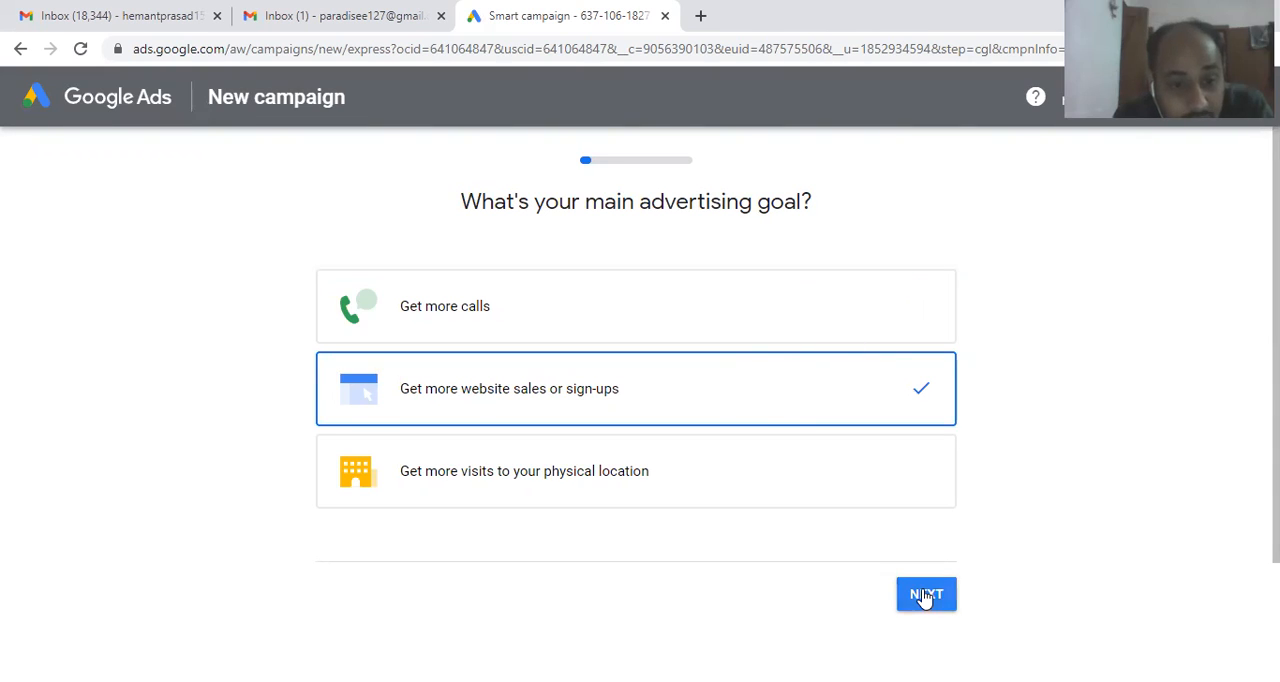
click(922, 597)
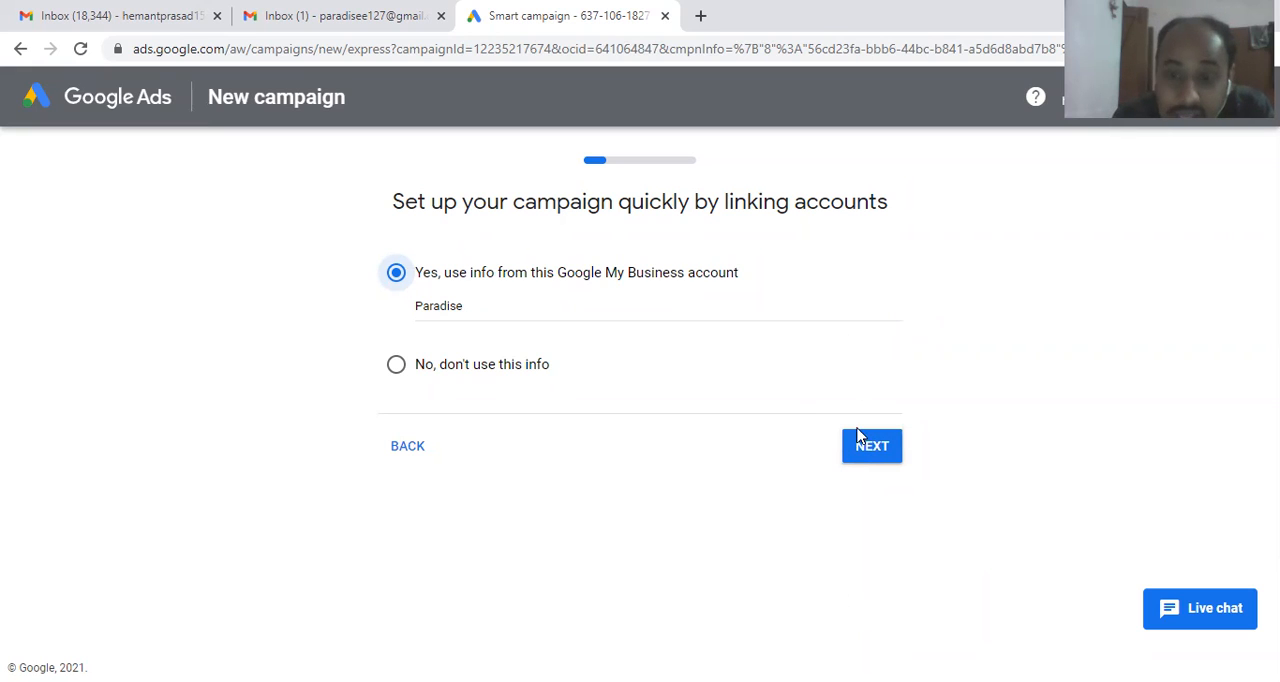
click(868, 456)
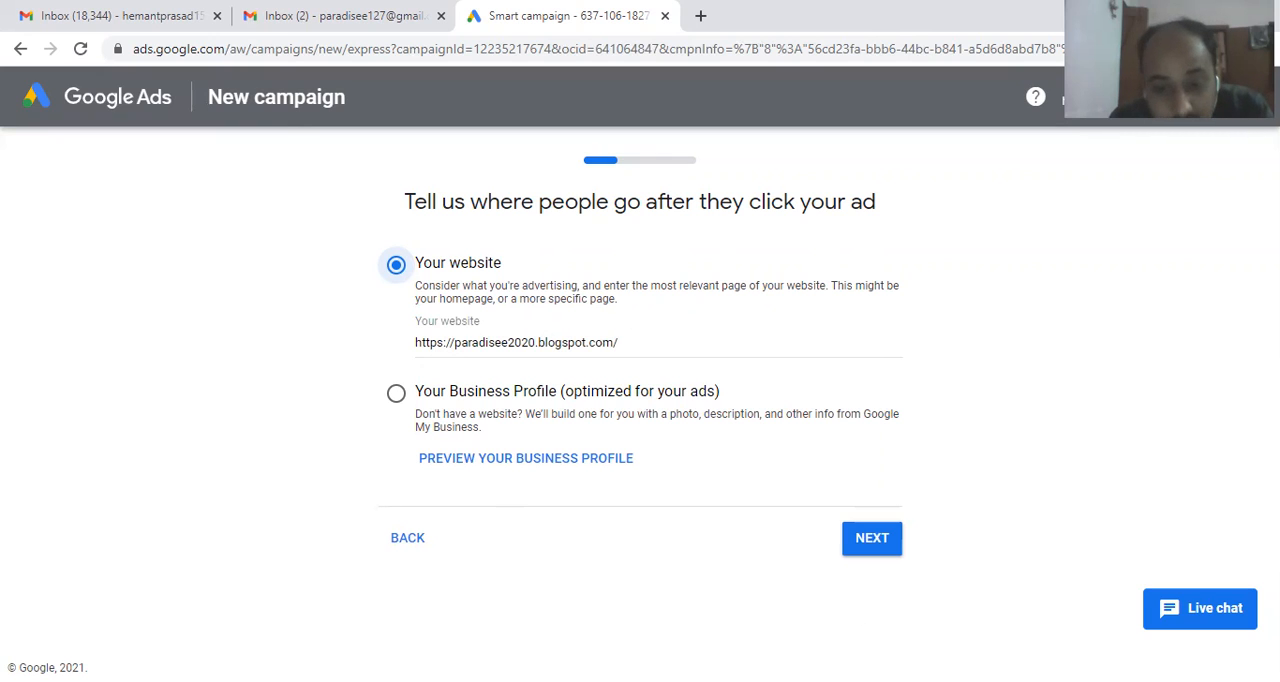
click(884, 537)
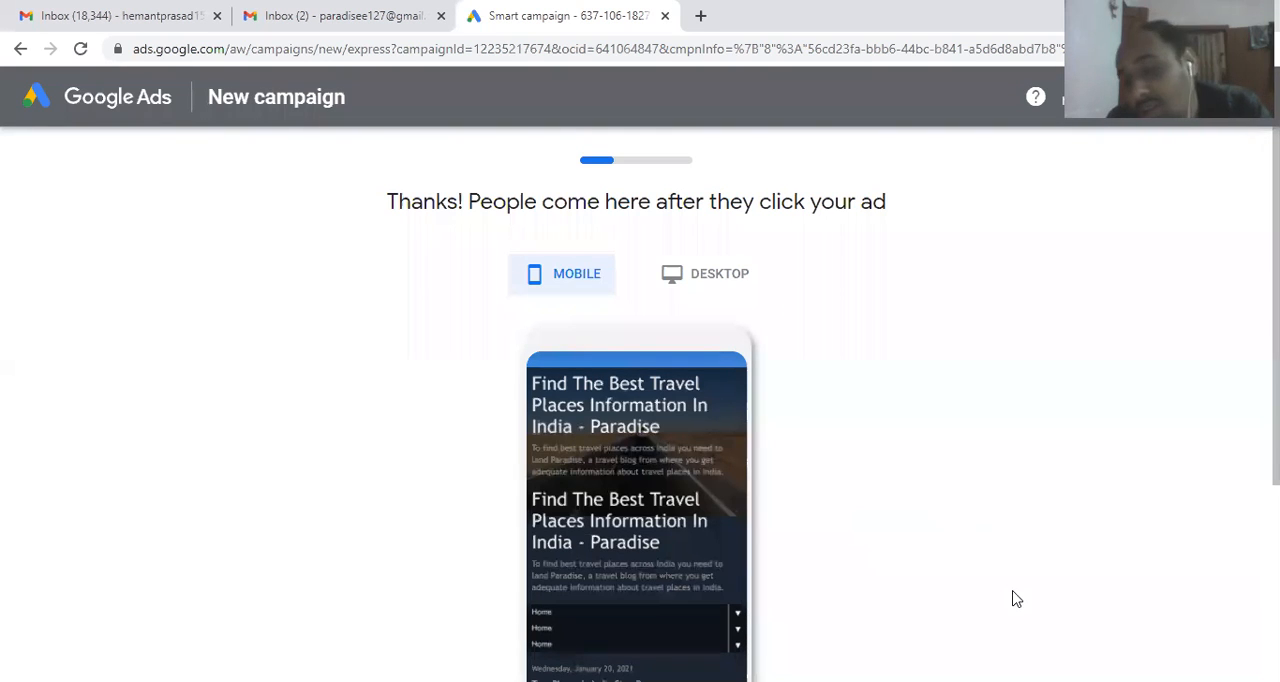
click(744, 280)
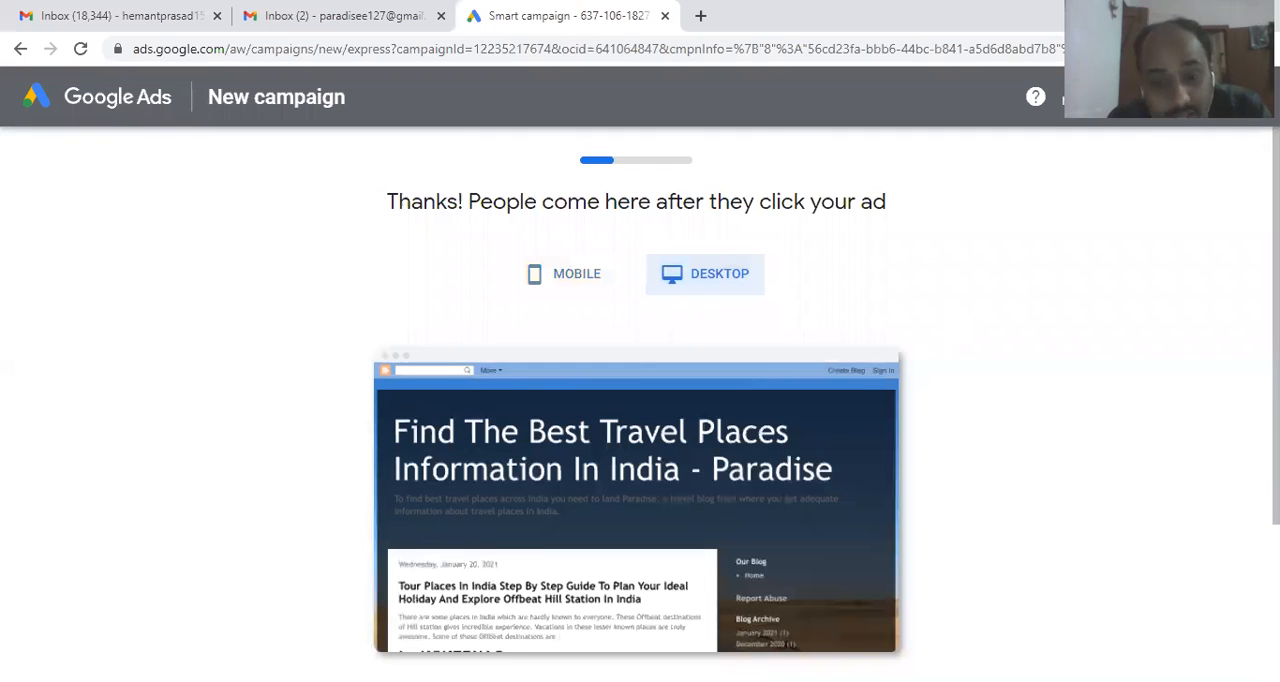
scroll(640, 400, down, 2)
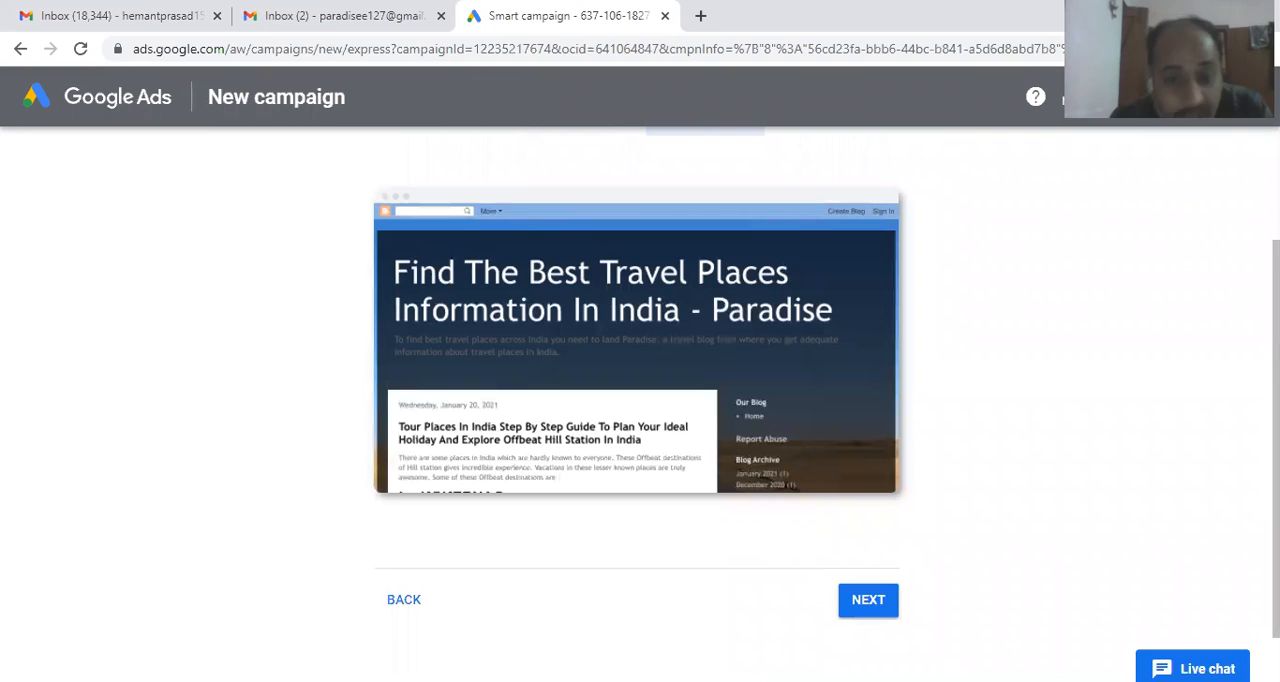
scroll(640, 400, up, 1)
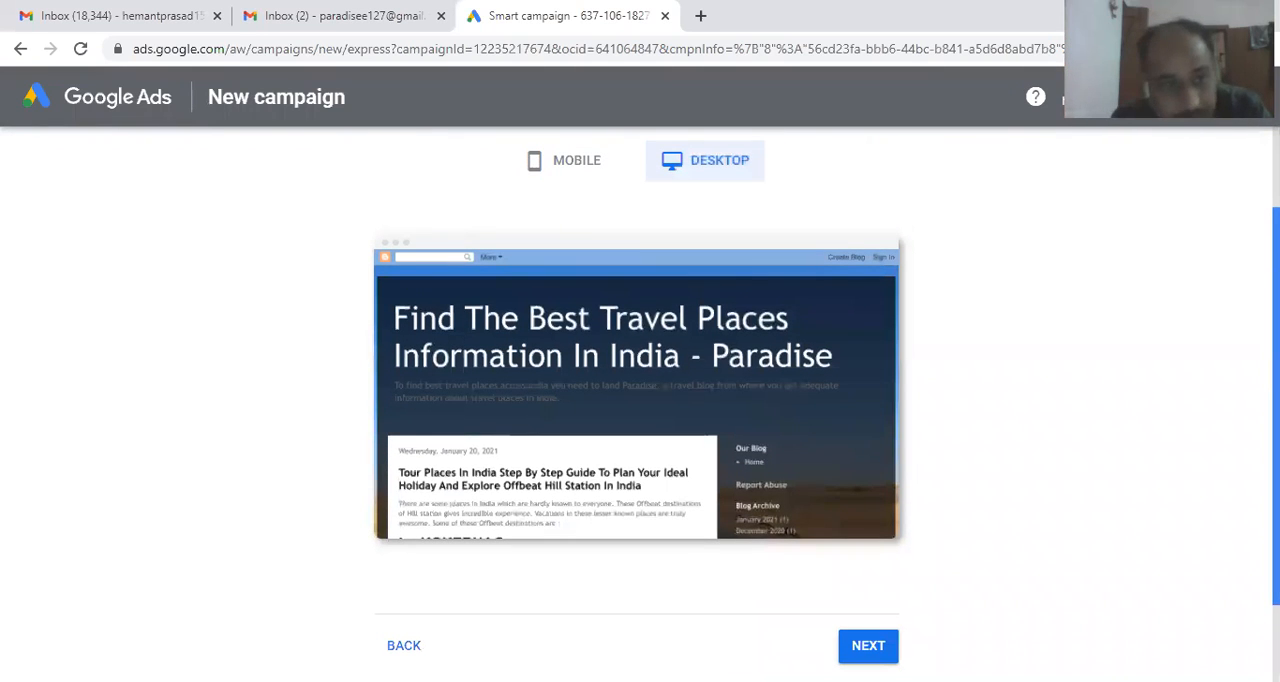
click(868, 646)
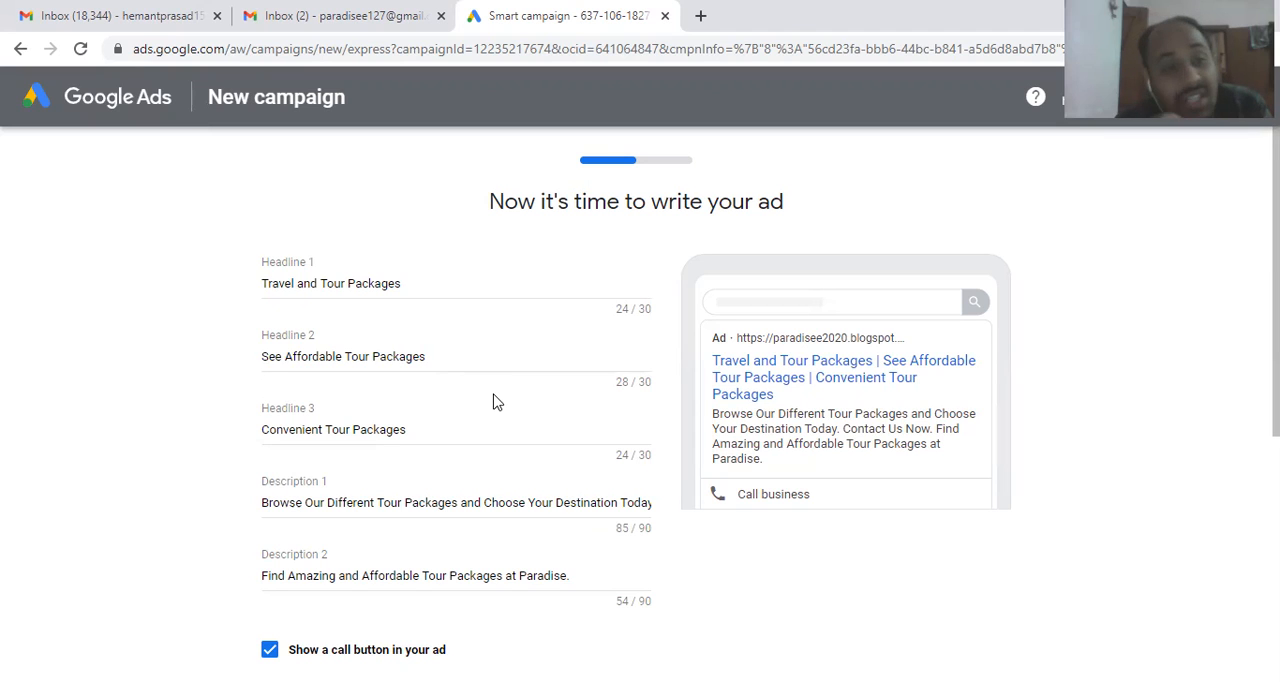
Step: Check the Headline 2 ideas and replace Description 1 with the suggestion "Experience Our Great Tours. Discover Different Places and Cultures. Contact Us Today!"
click(424, 356)
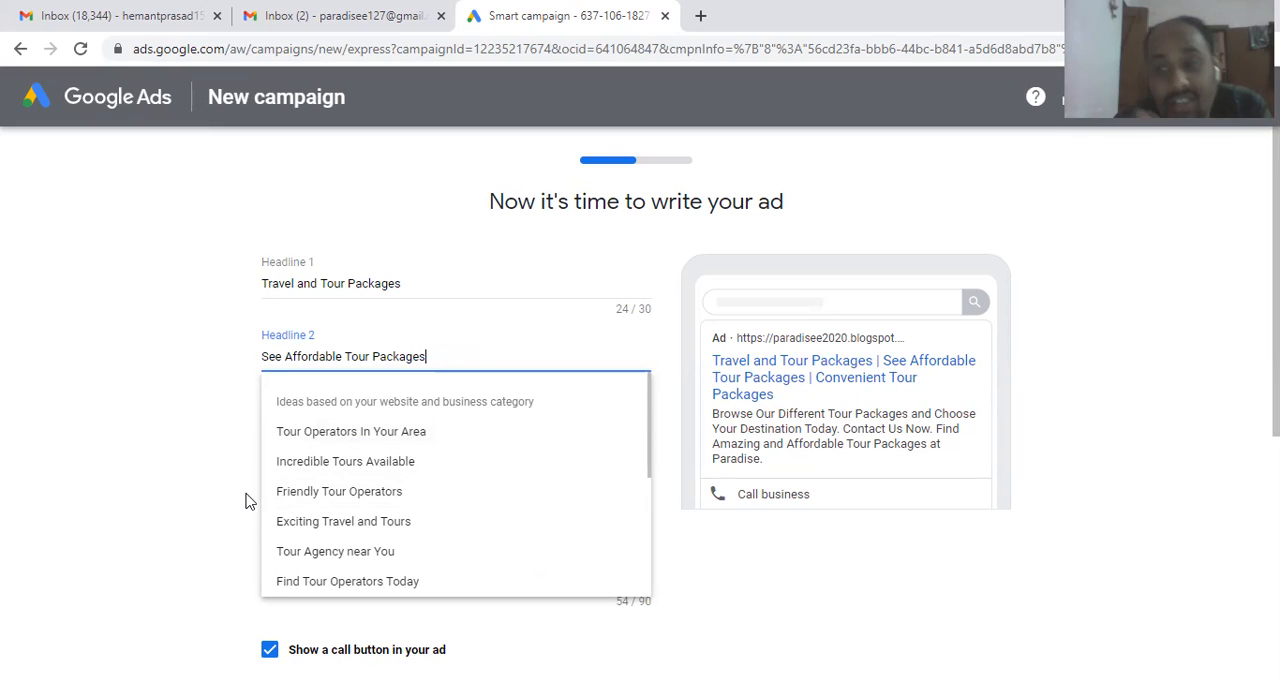
click(124, 470)
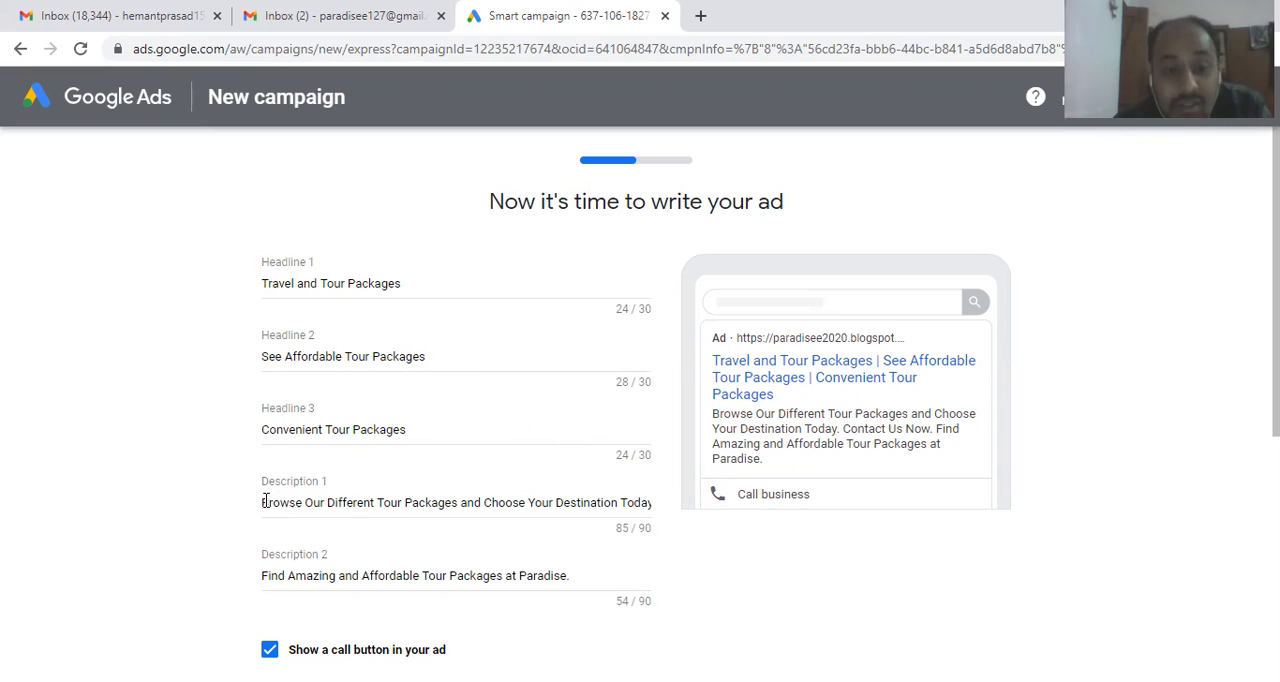
drag(265, 500, 726, 523)
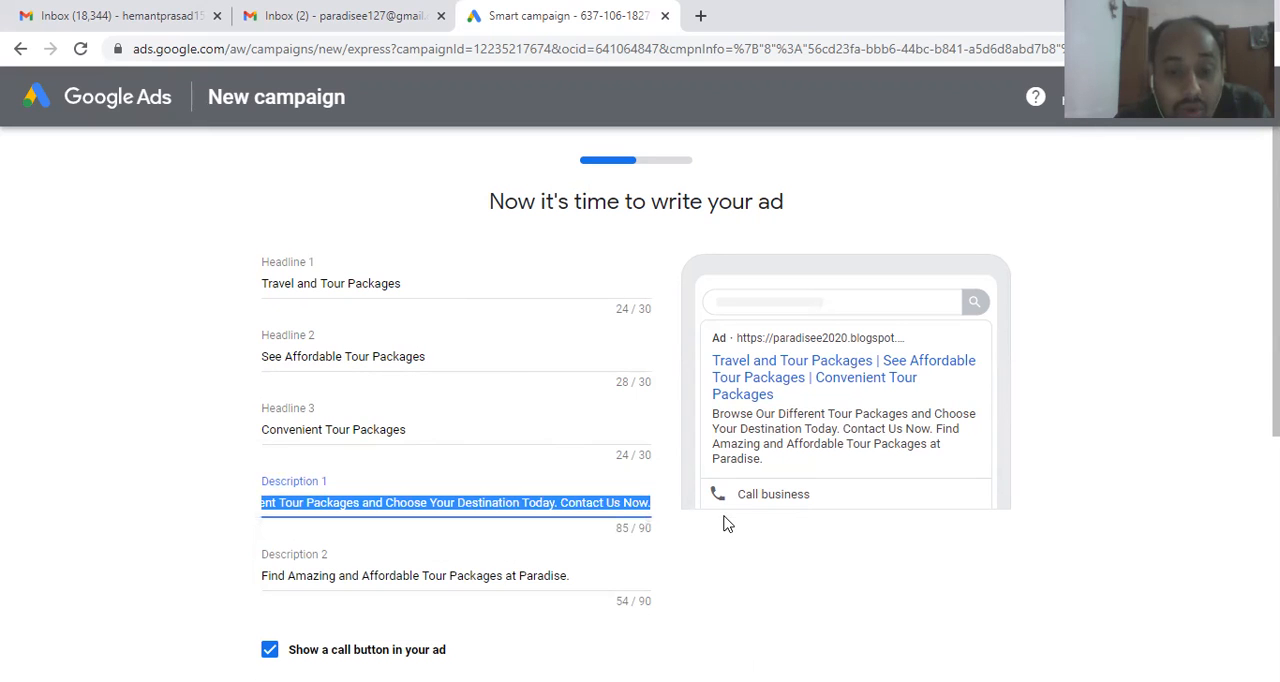
key(BackSpace)
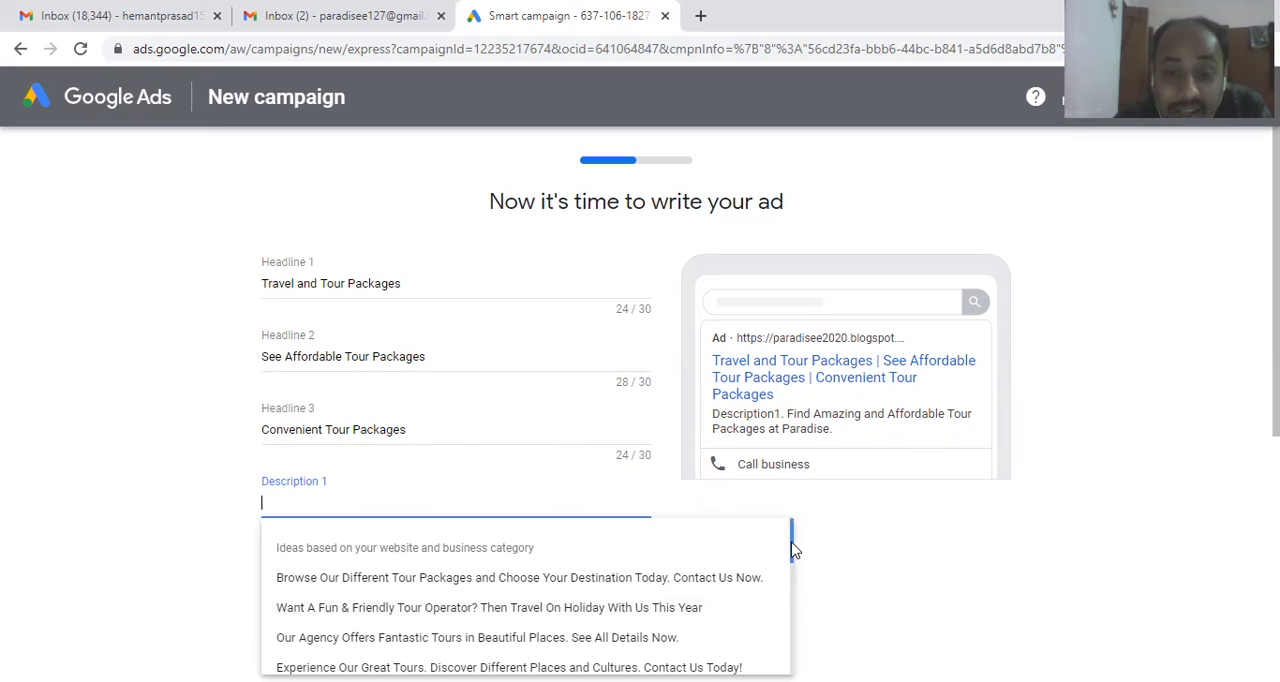
drag(791, 558, 791, 566)
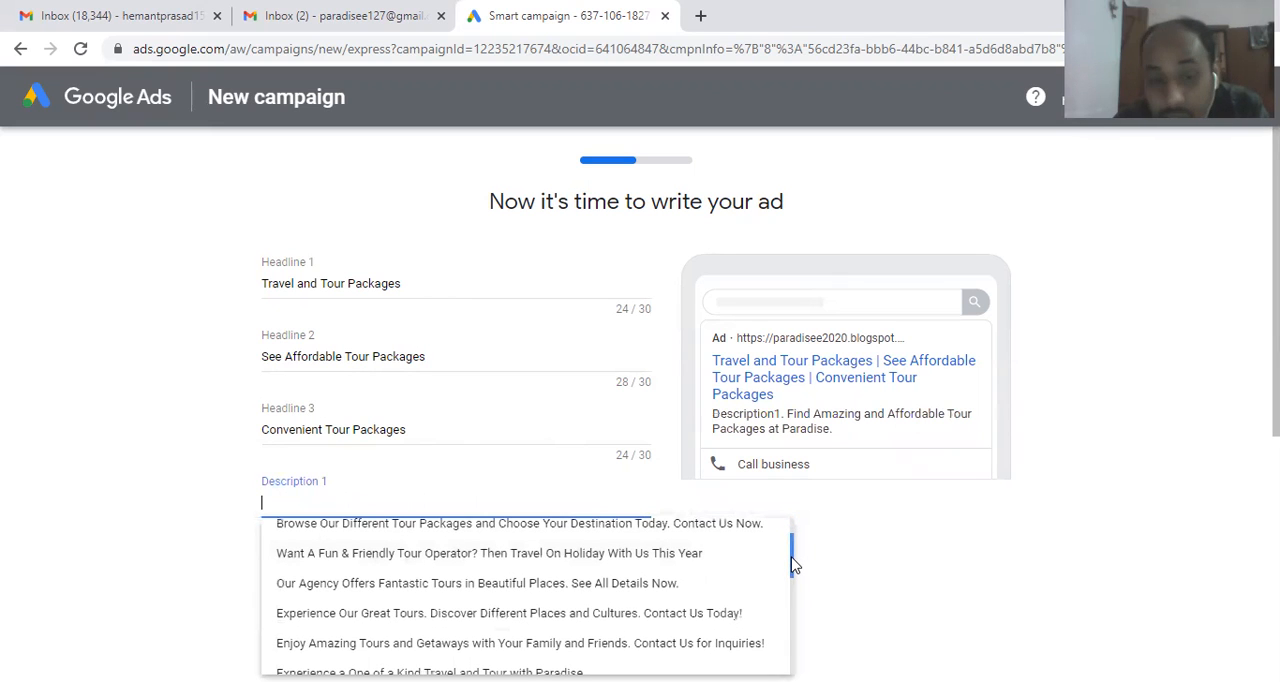
click(680, 615)
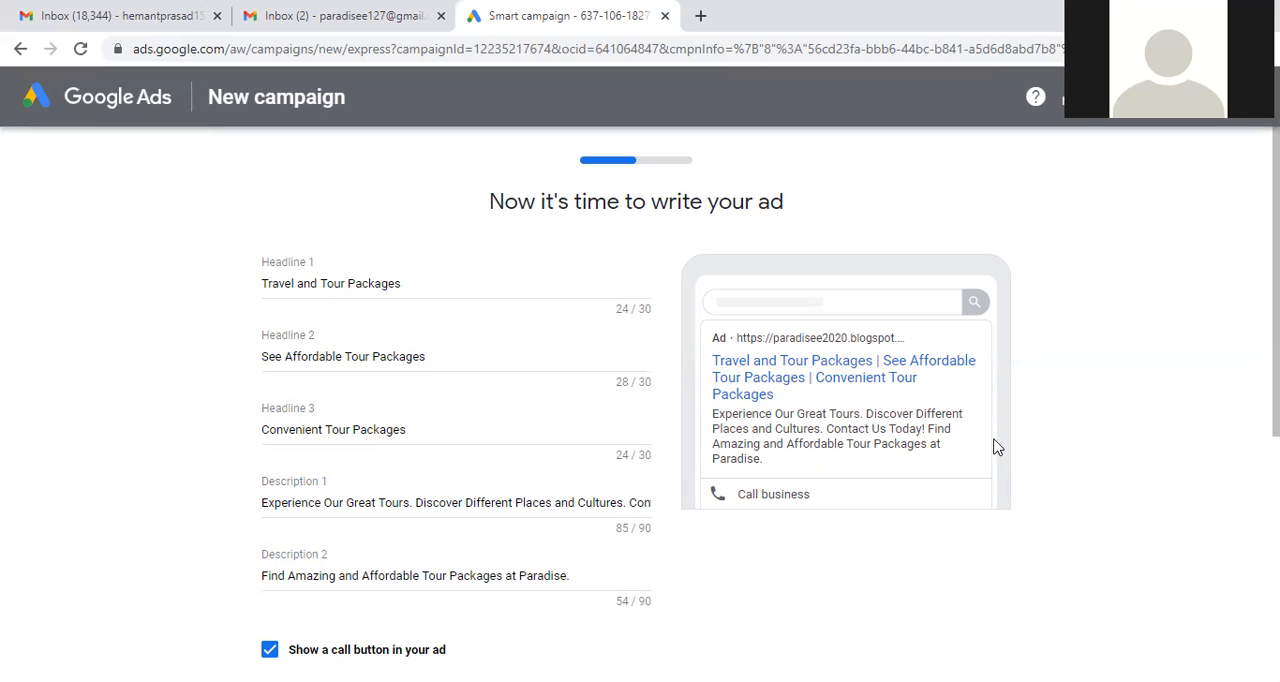
Step: Enter the business's phone number for the ad's call button, with India as the country
scroll(1272, 300, down, 1)
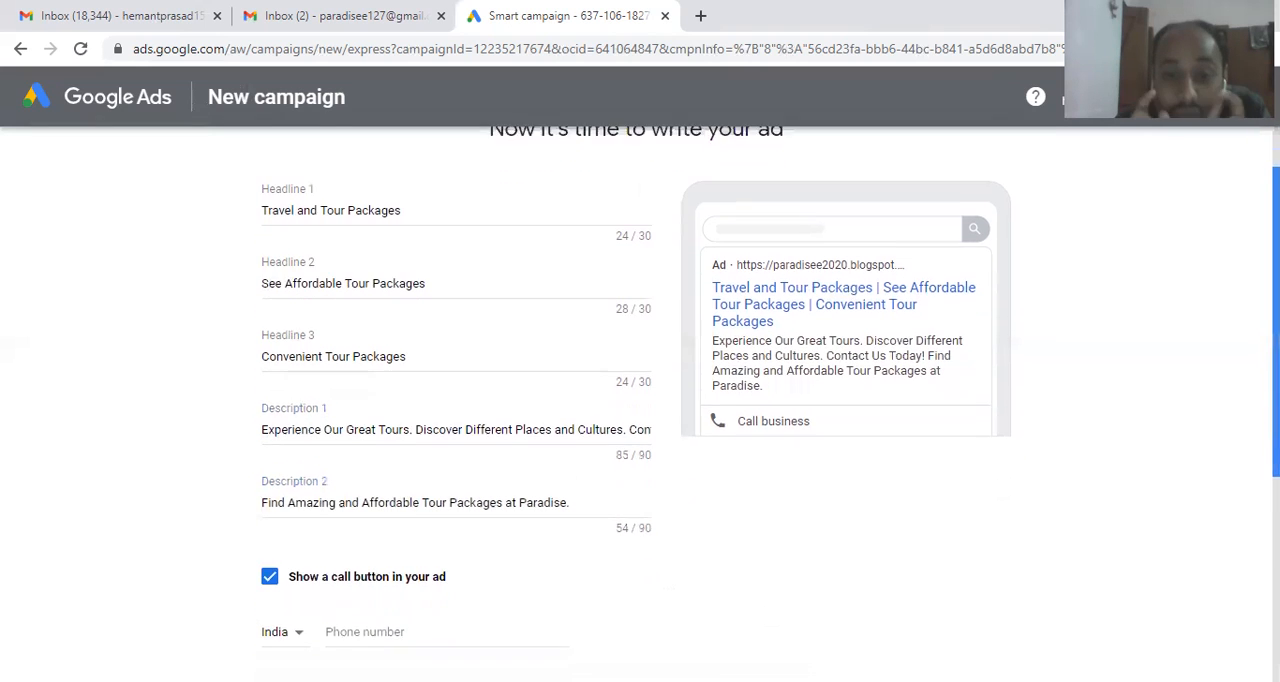
scroll(640, 400, down, 1)
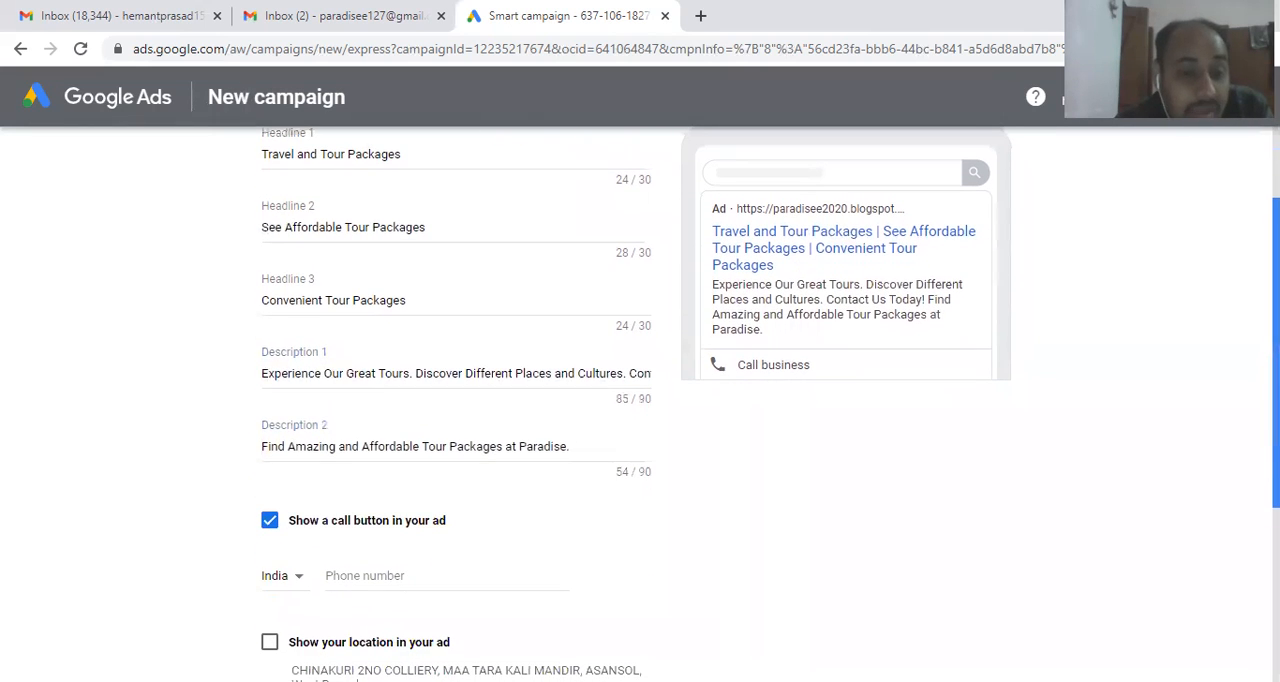
drag(1276, 330, 1276, 332)
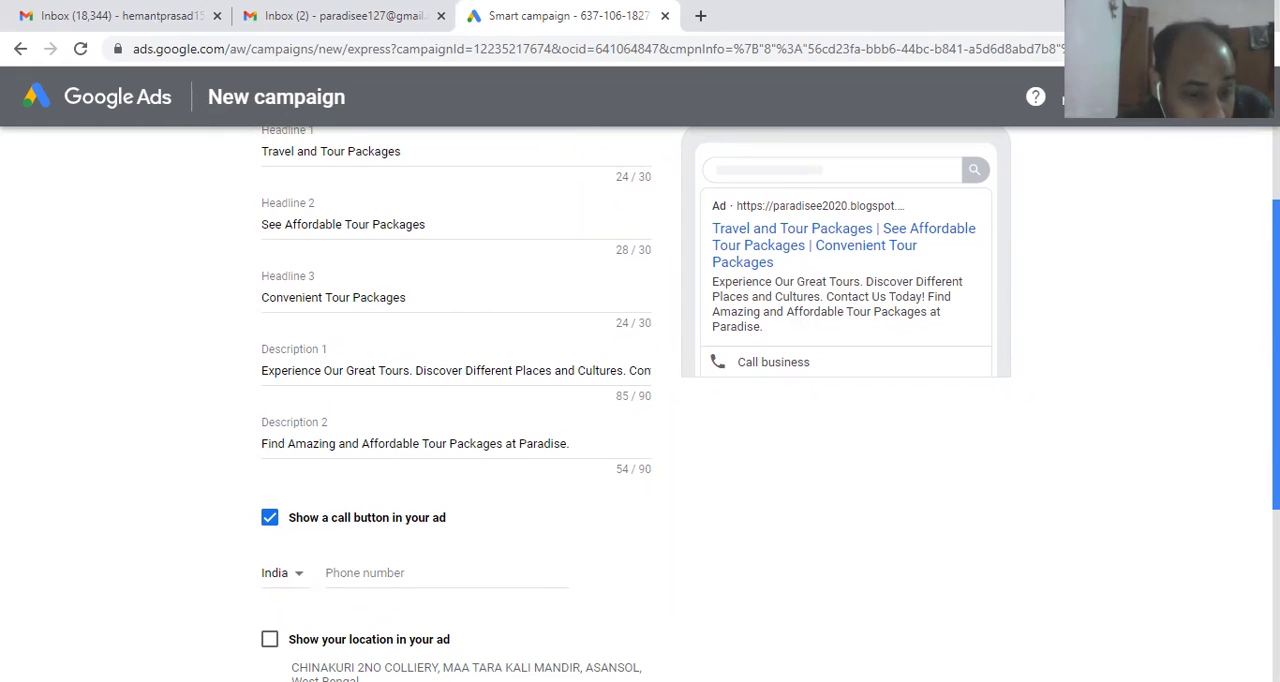
click(366, 573)
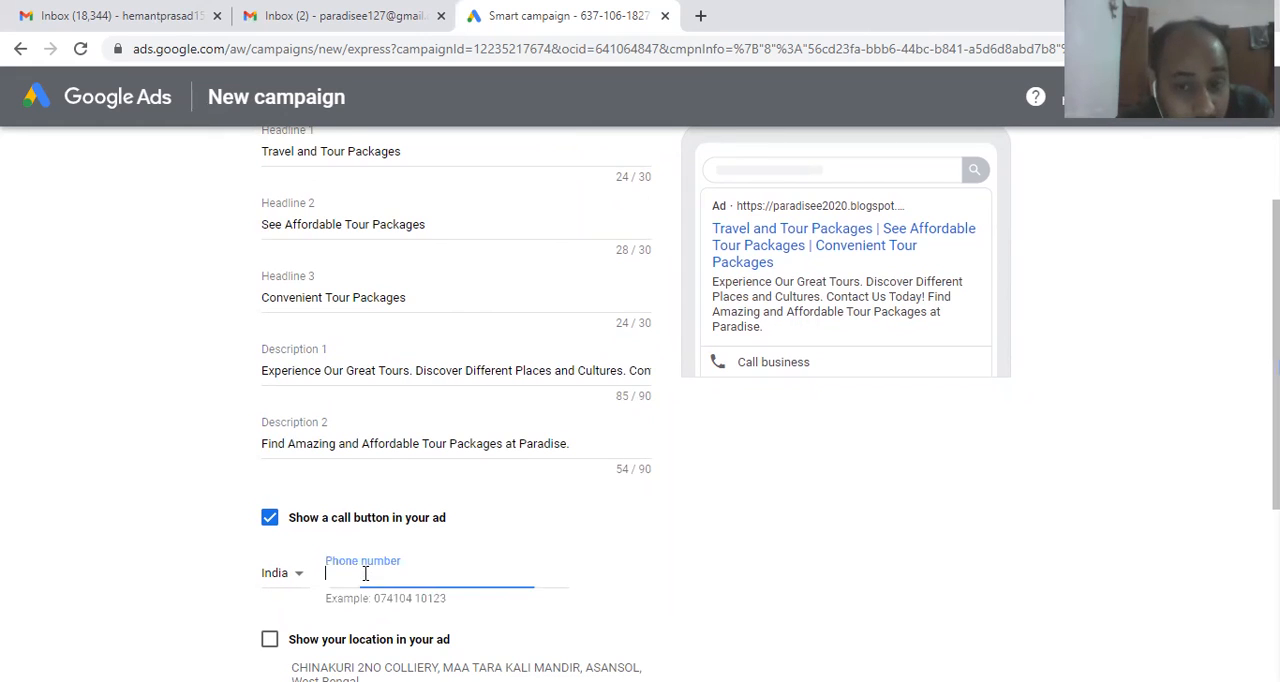
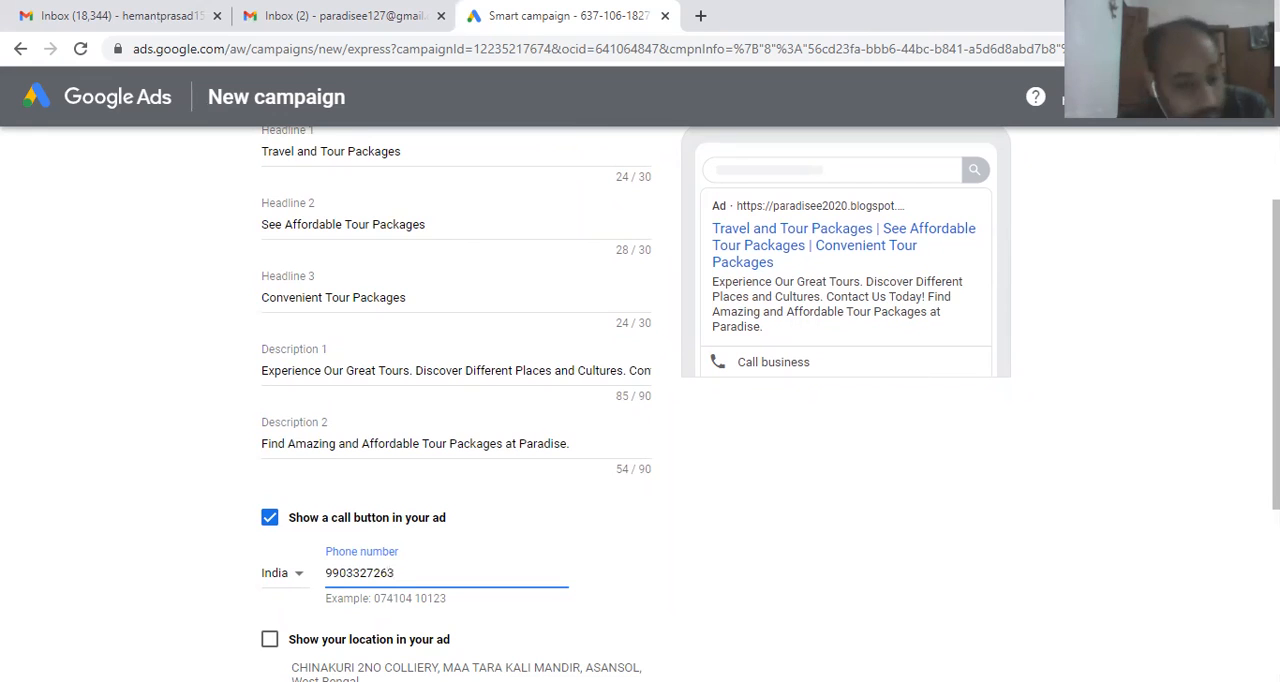
Step: Show the business location in the ad and proceed to the keyword themes
scroll(640, 400, down, 2)
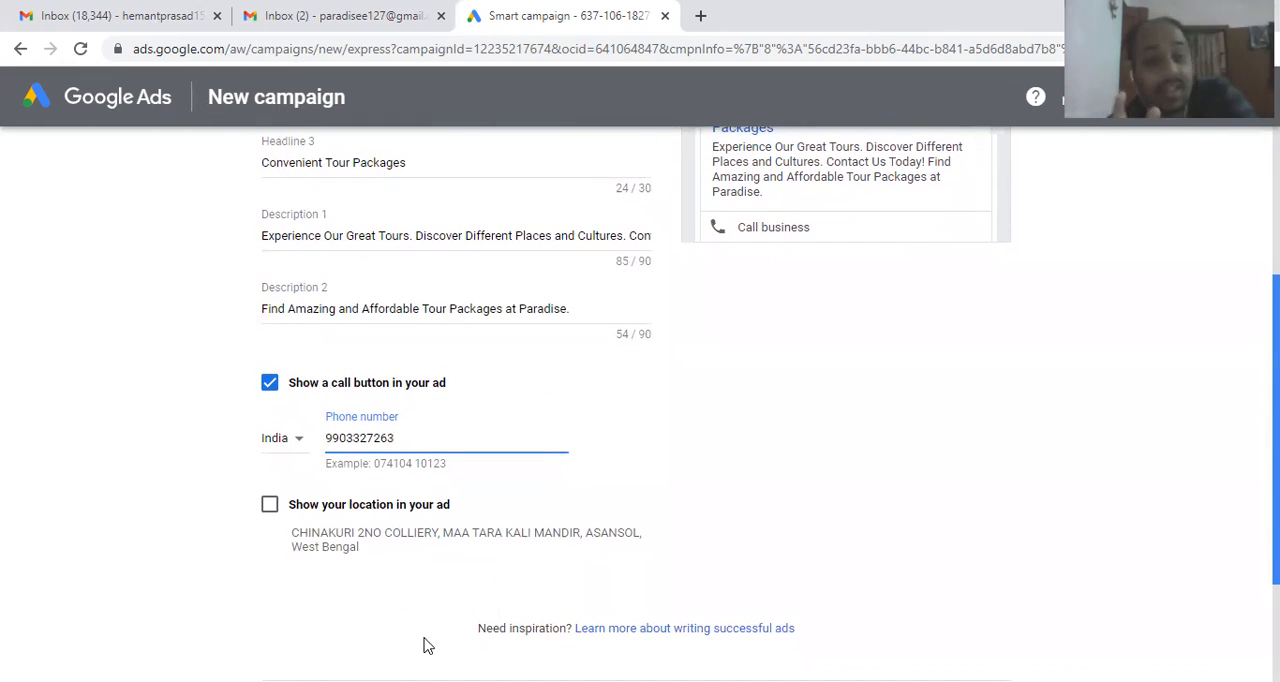
click(270, 506)
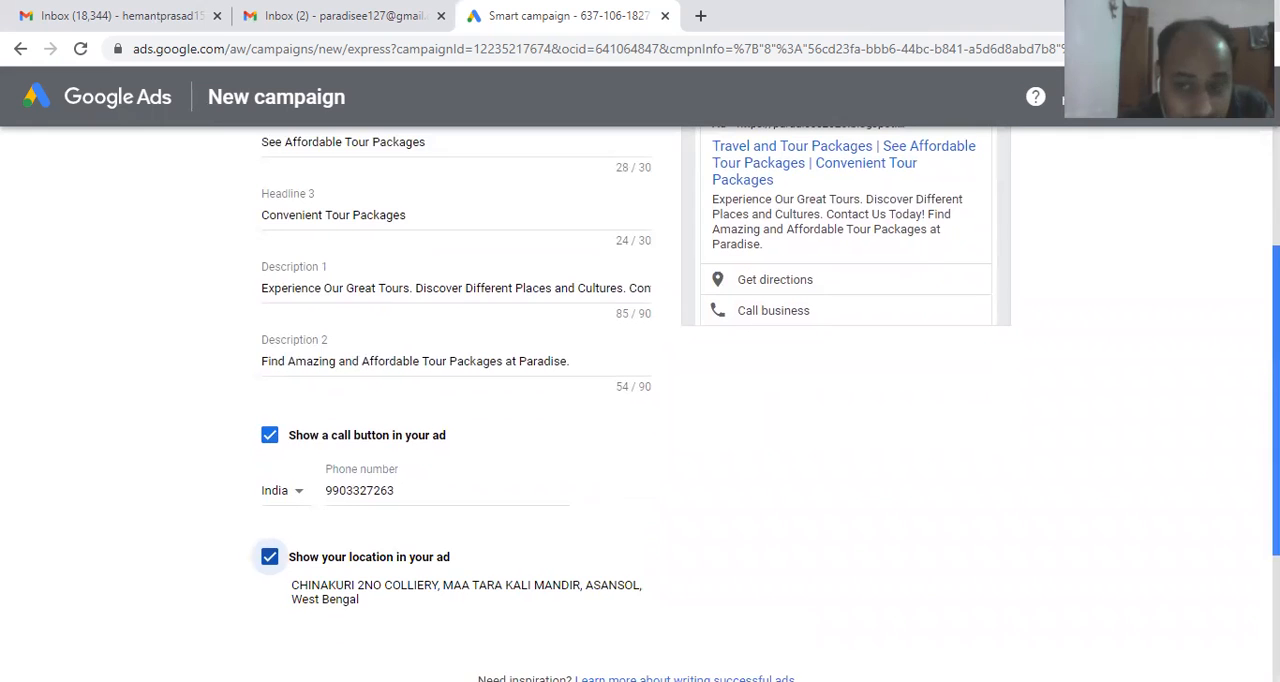
drag(1276, 404, 1276, 437)
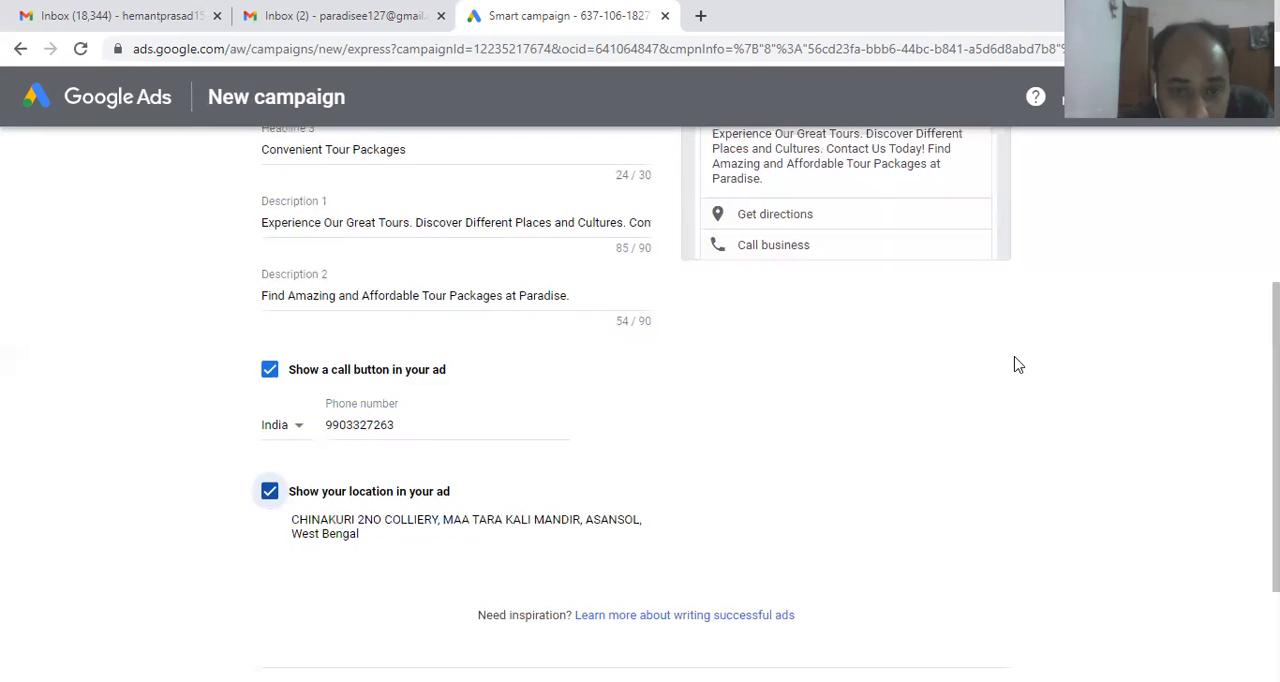
scroll(1274, 500, down, 2)
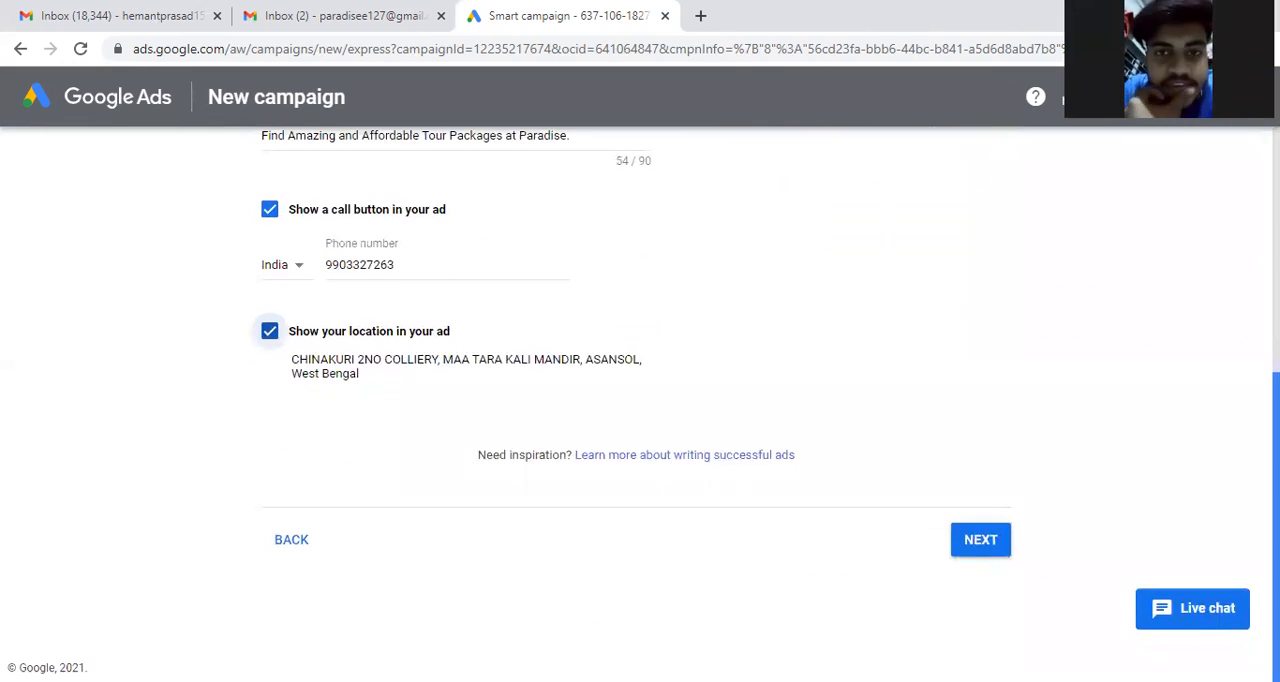
click(971, 540)
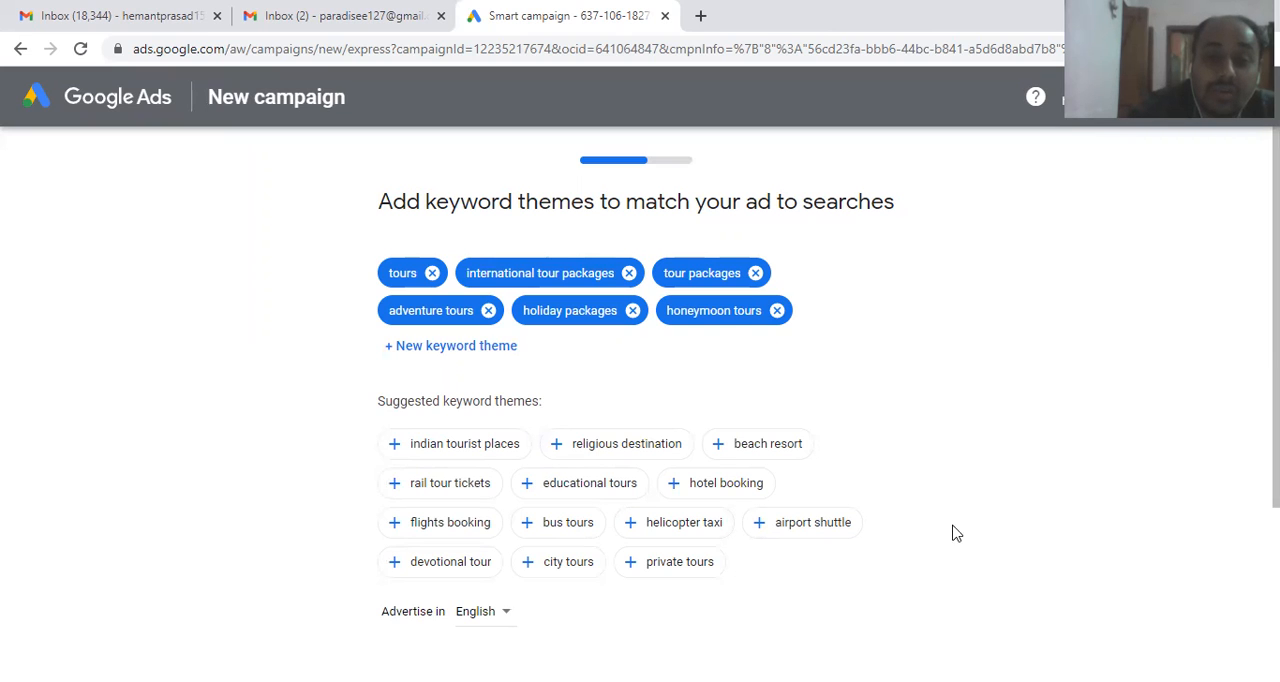
Step: Remove all six preselected keyword themes: tour packages, adventure tours, holiday packages, honeymoon tours, tours and international tour packages
click(757, 273)
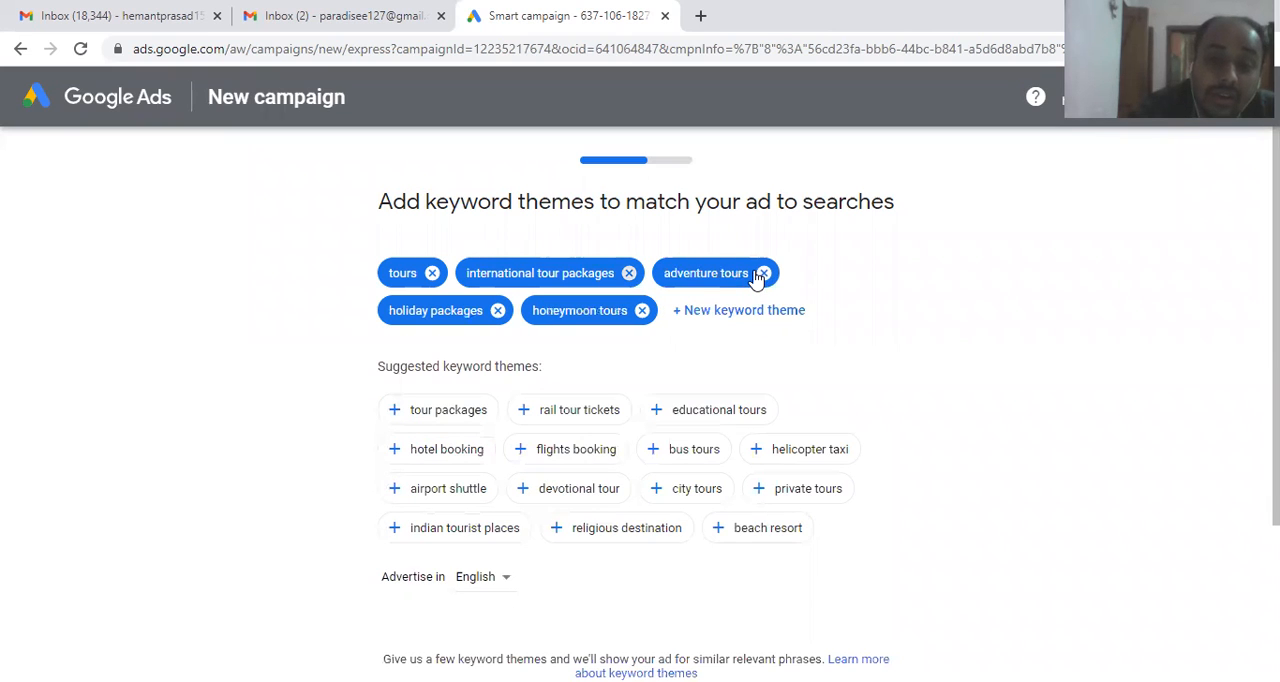
click(762, 273)
click(778, 276)
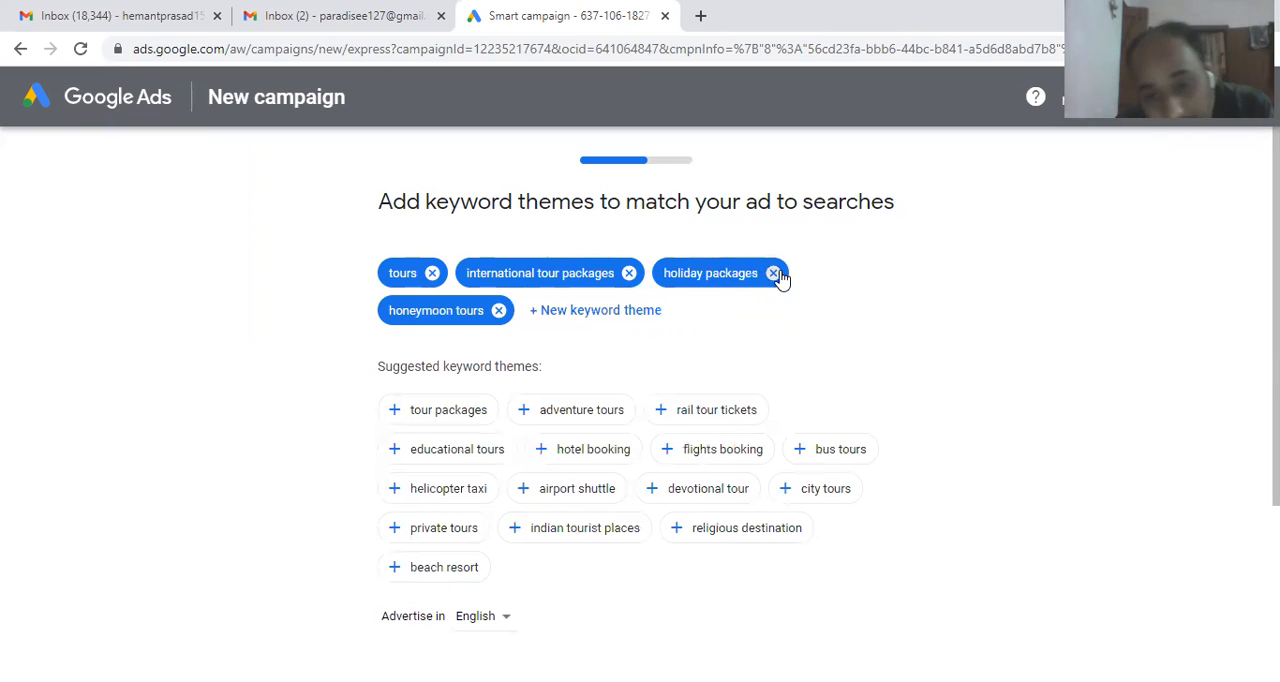
click(773, 275)
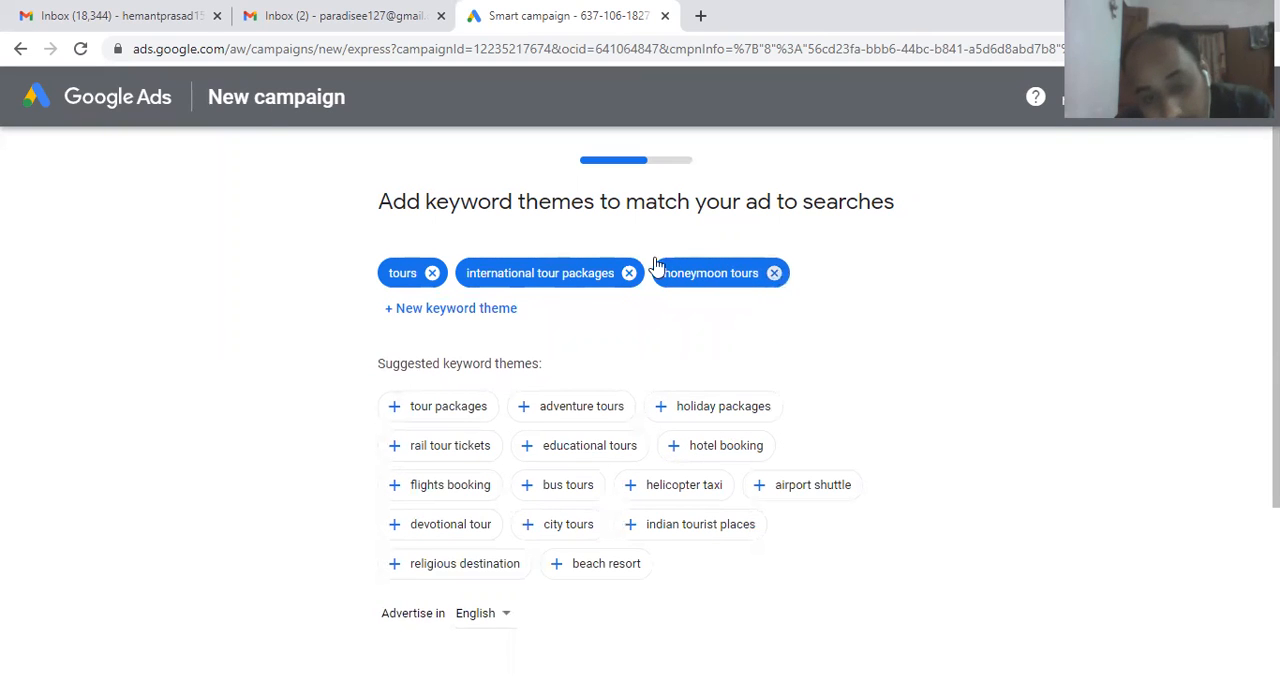
click(433, 275)
click(551, 274)
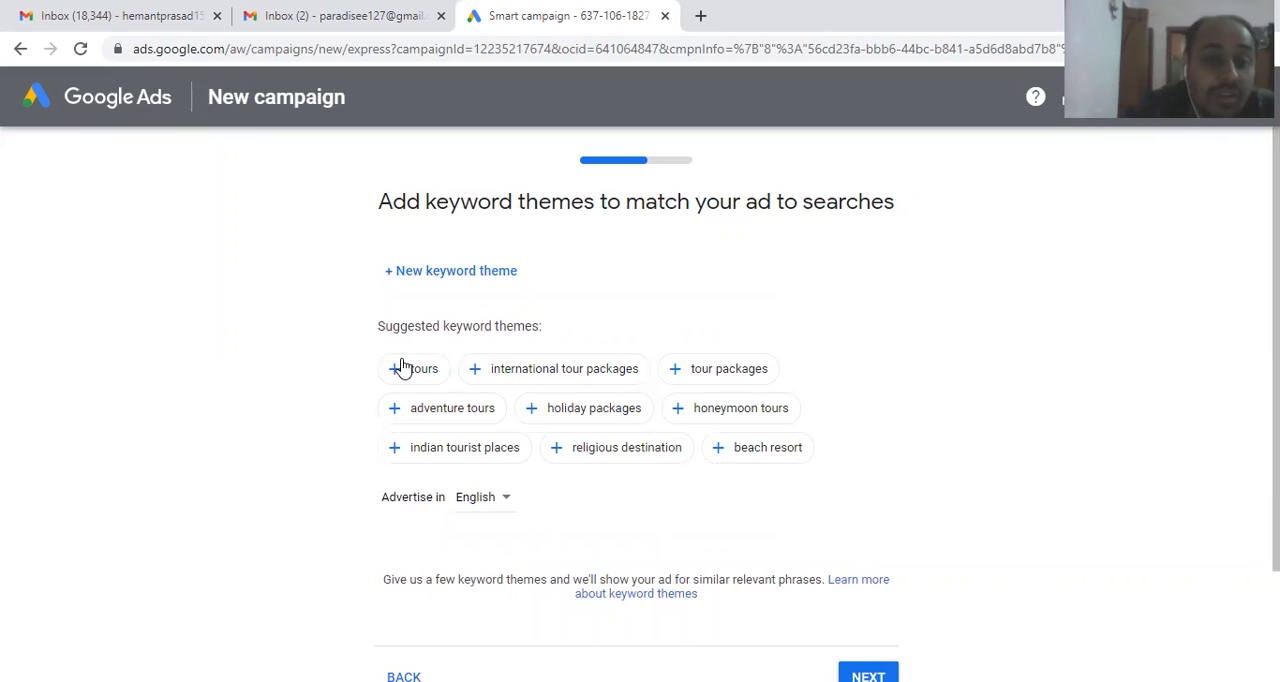
Step: Add the custom keyword theme "Tour destination in india"
click(457, 277)
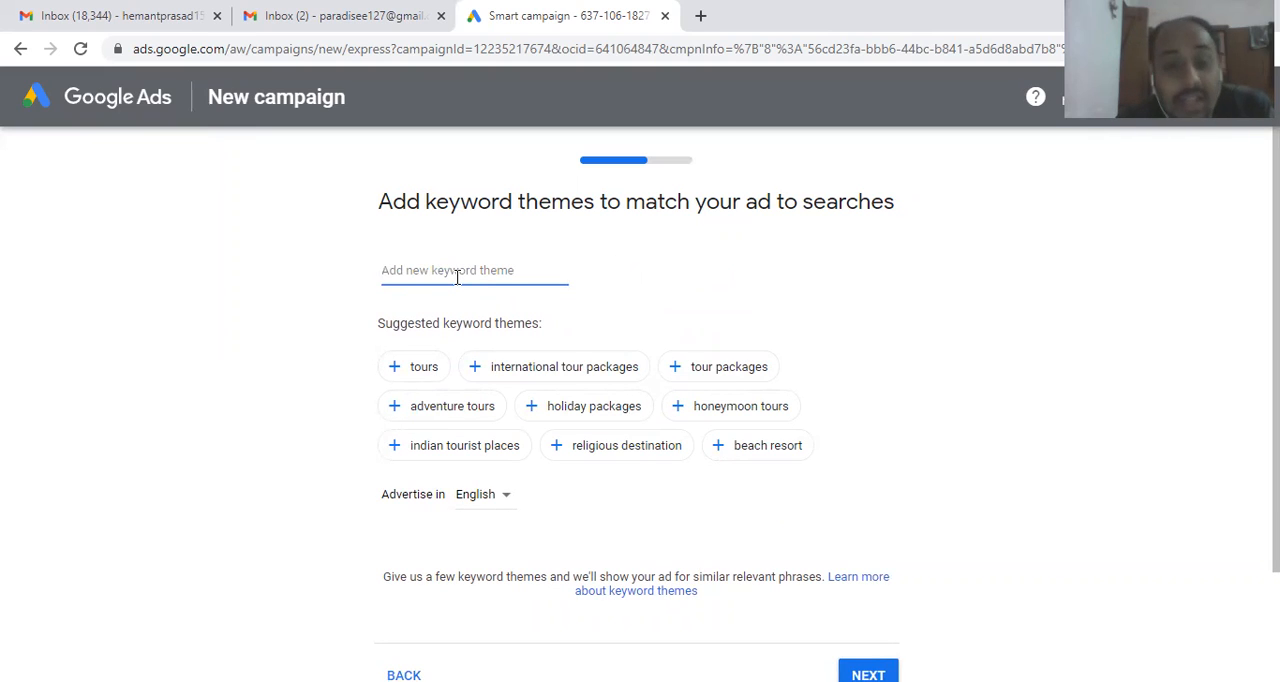
text(Touu)
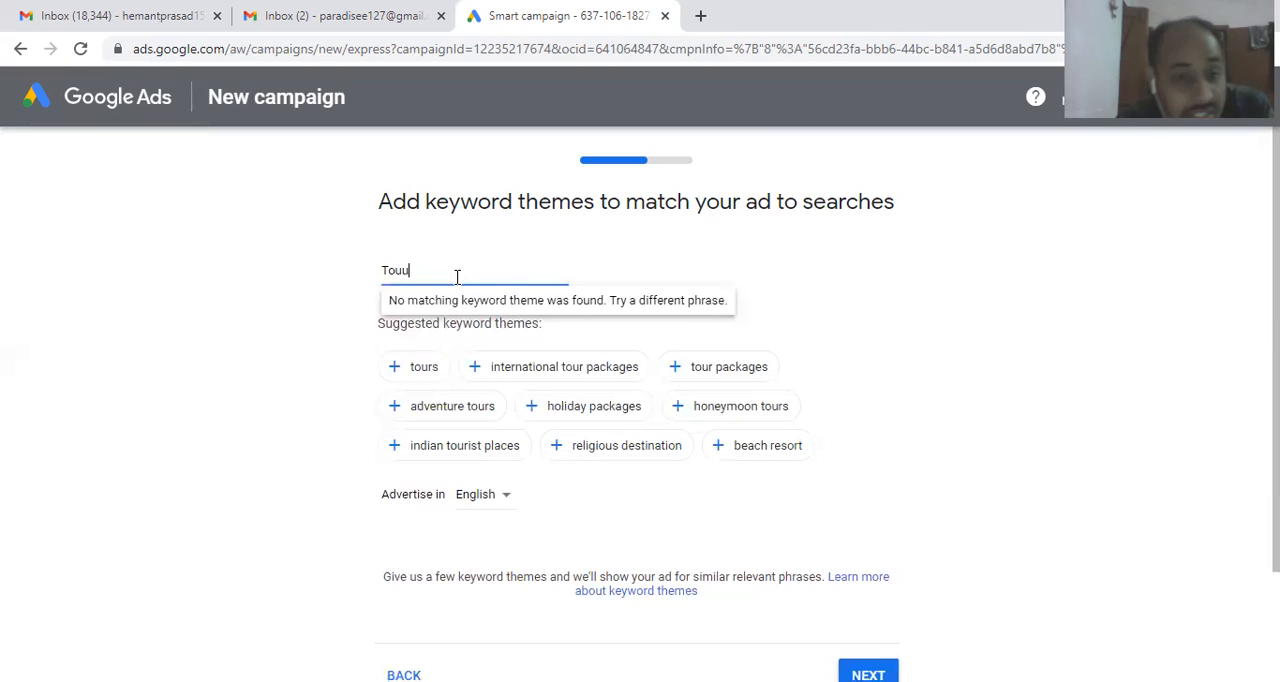
key(BackSpace)
text(r)
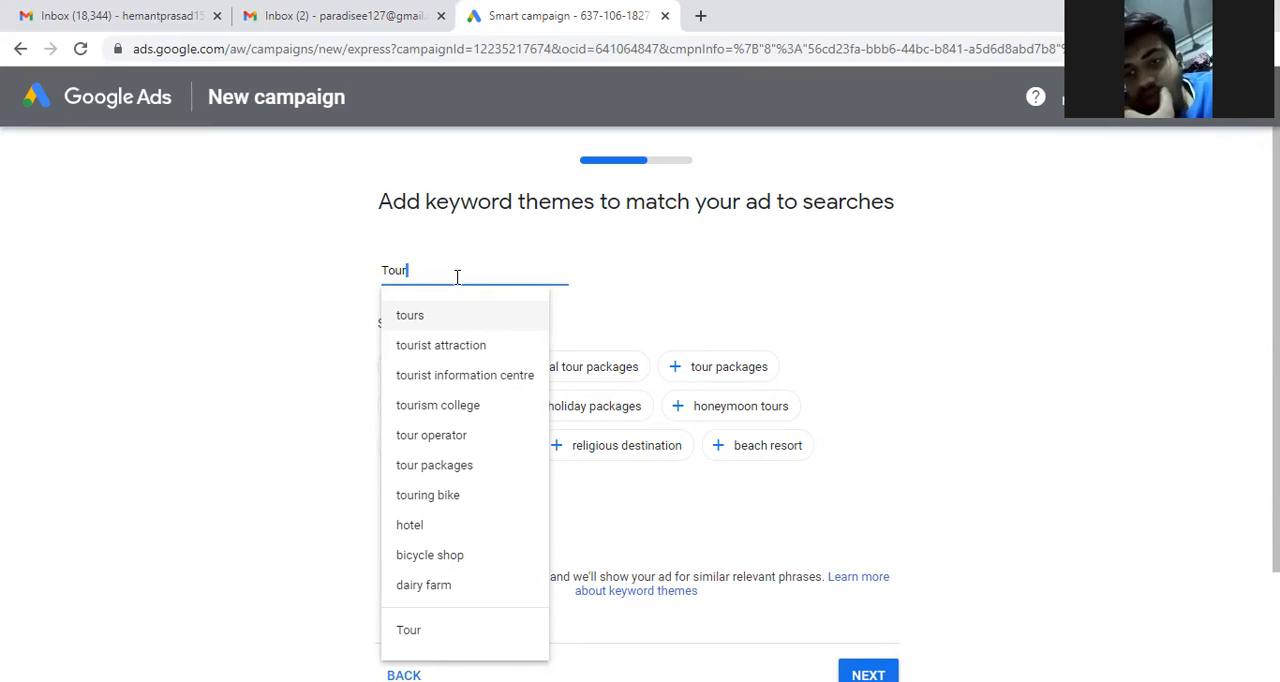
text(dest)
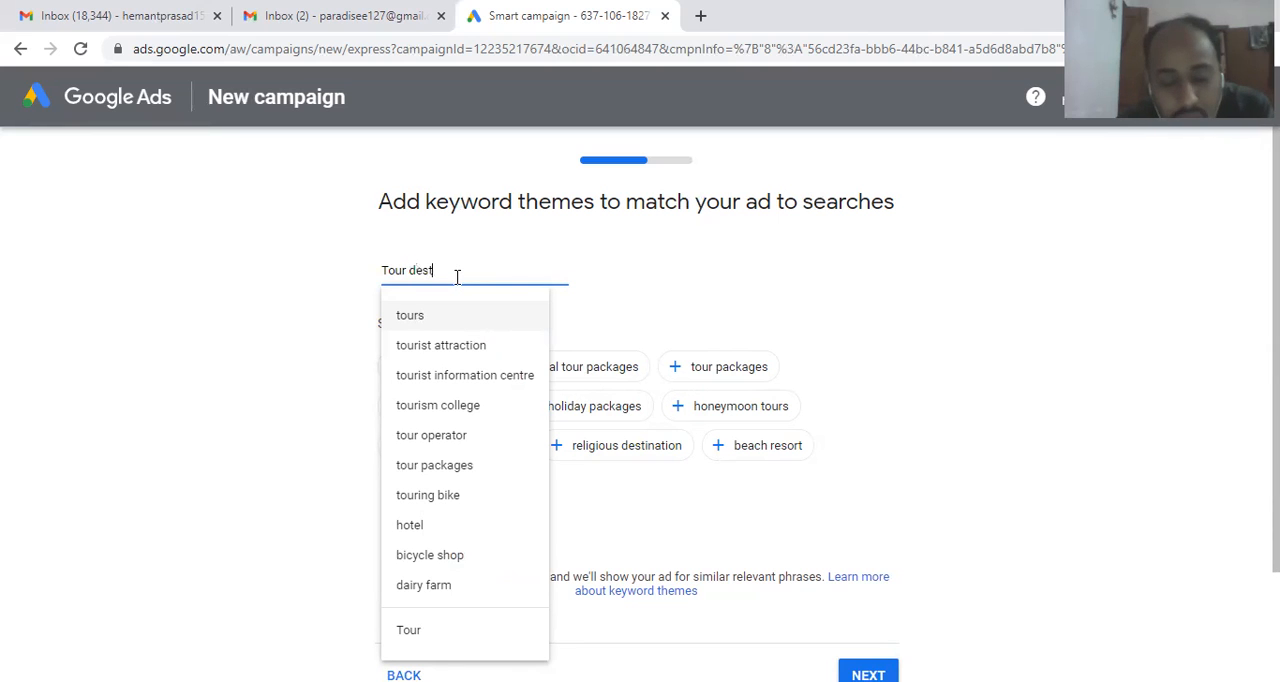
text(ination in india)
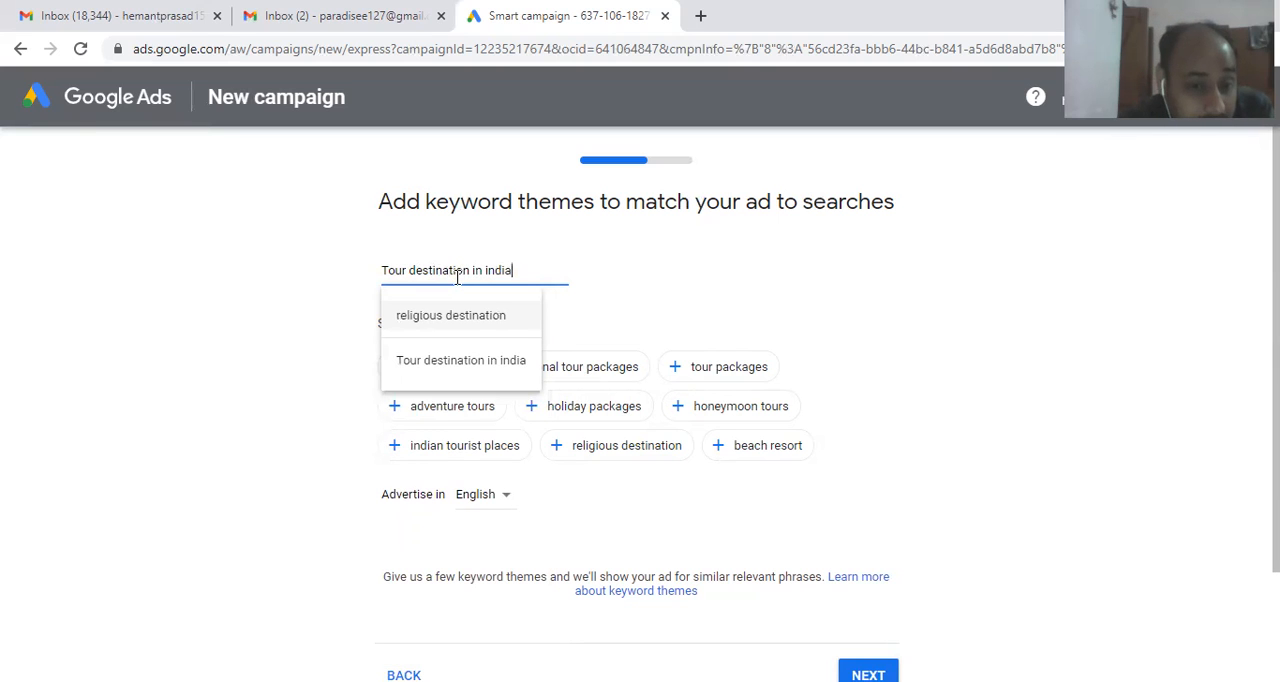
click(449, 370)
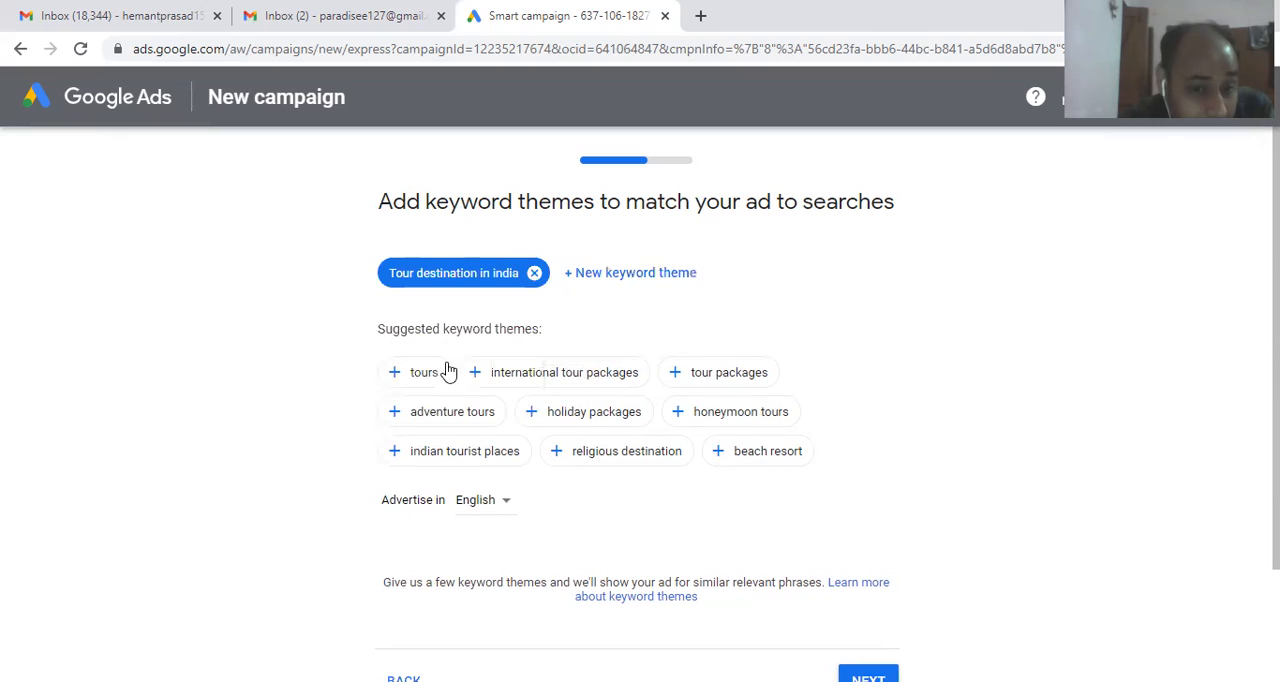
click(624, 278)
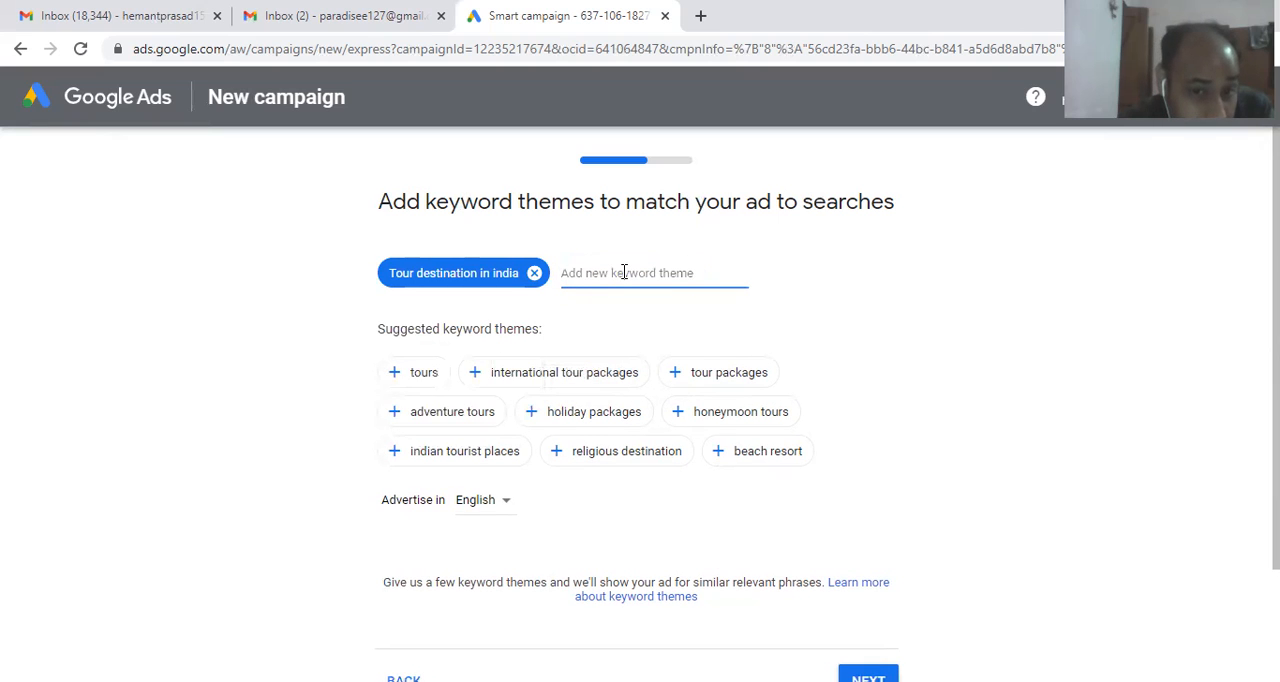
text(T)
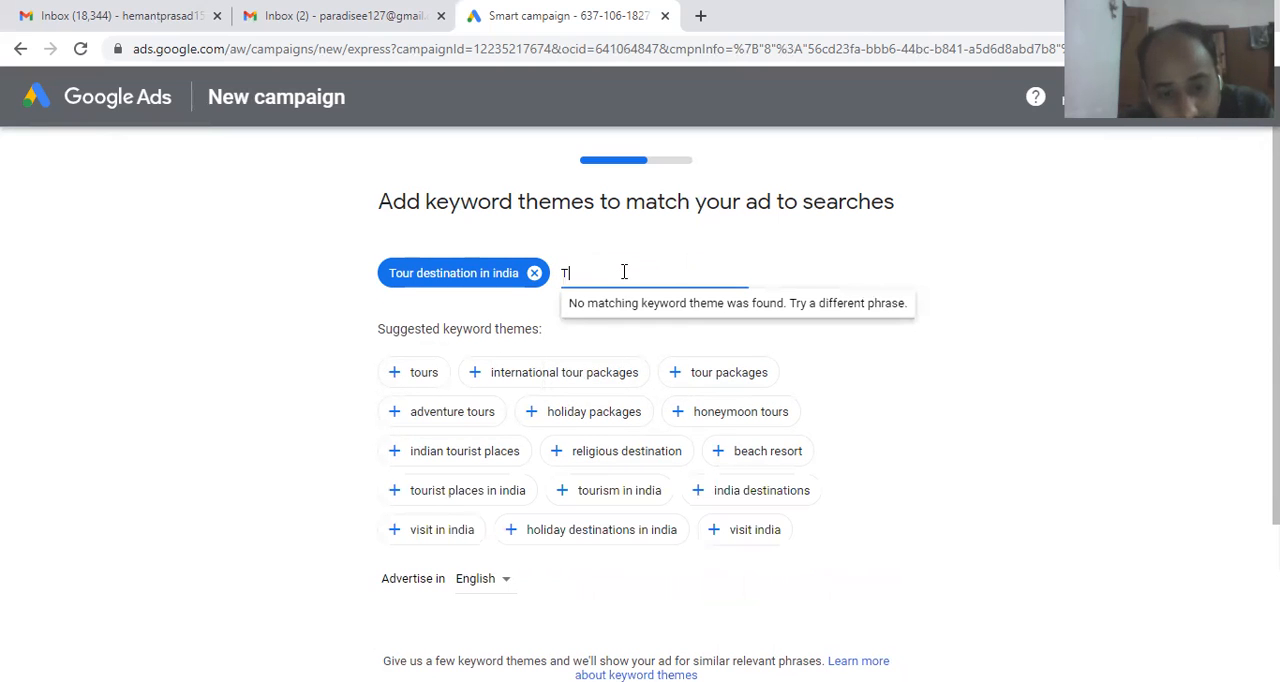
text(our)
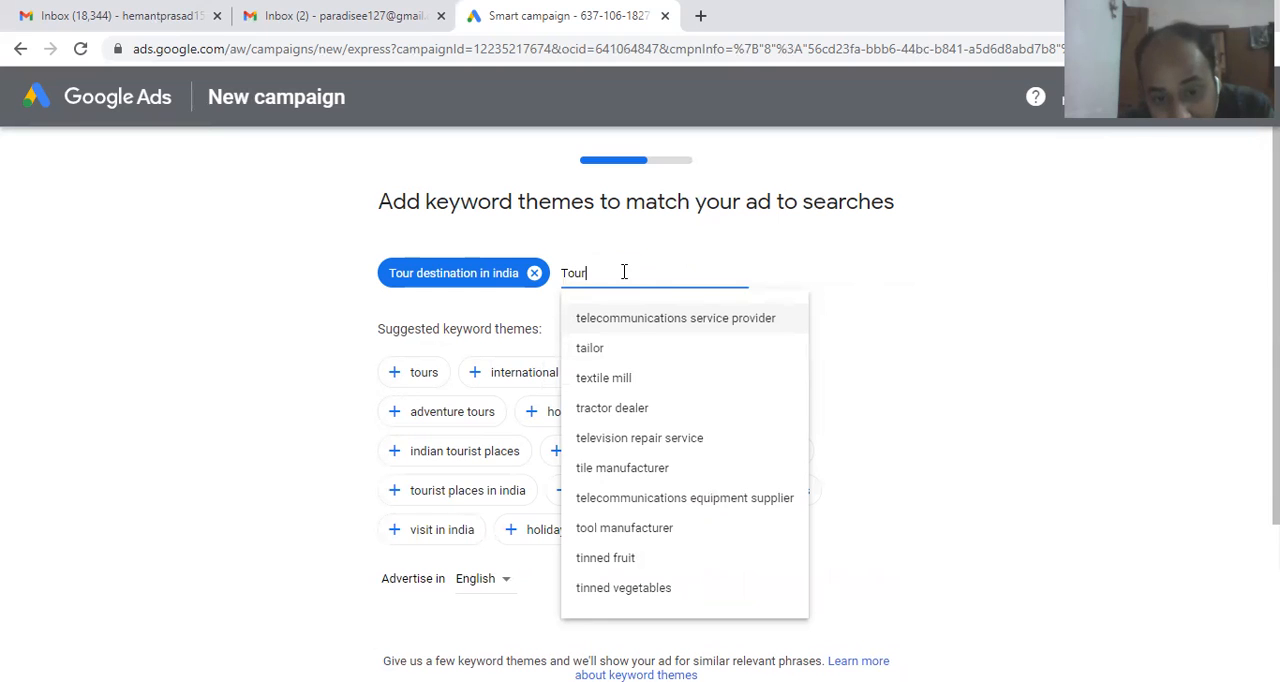
key(BackSpace)
key(BackSpace)
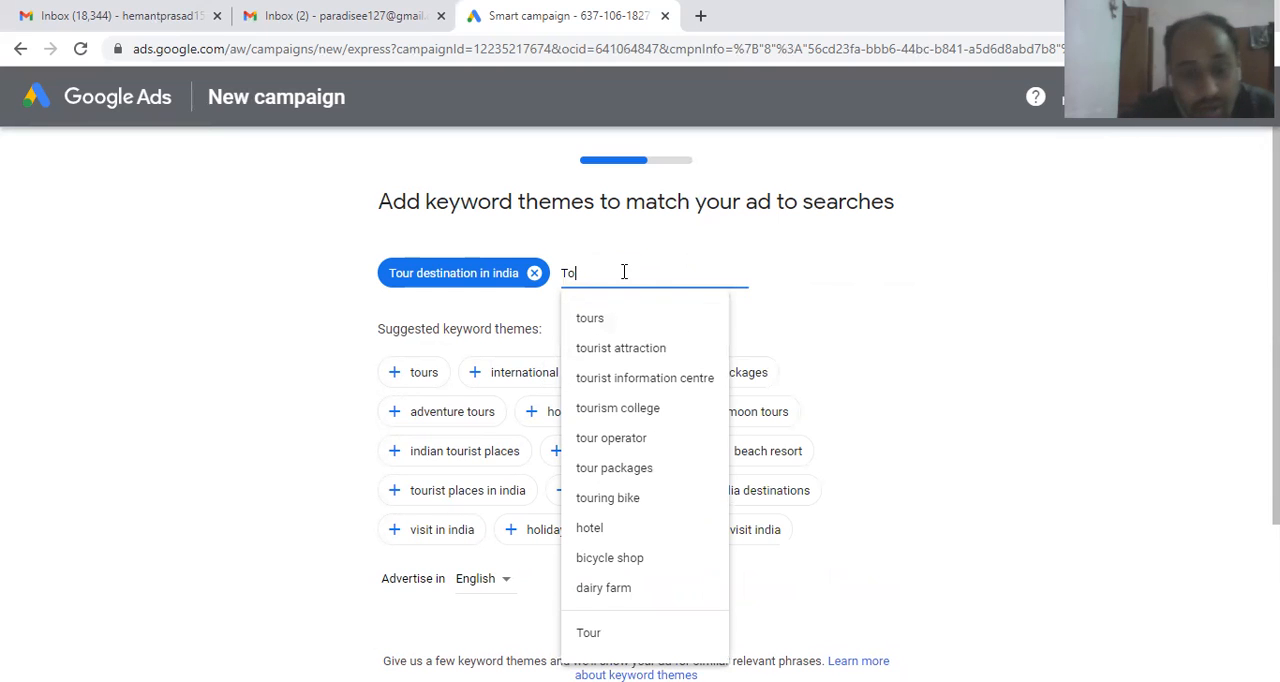
key(BackSpace)
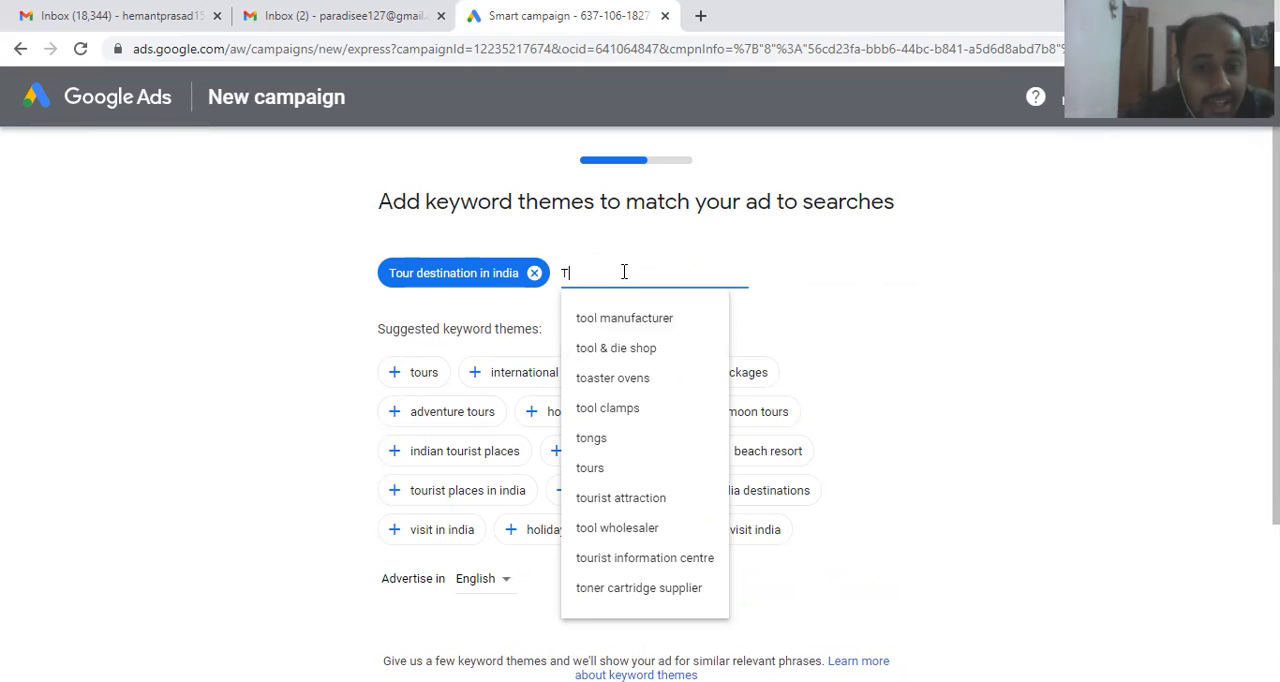
key(BackSpace)
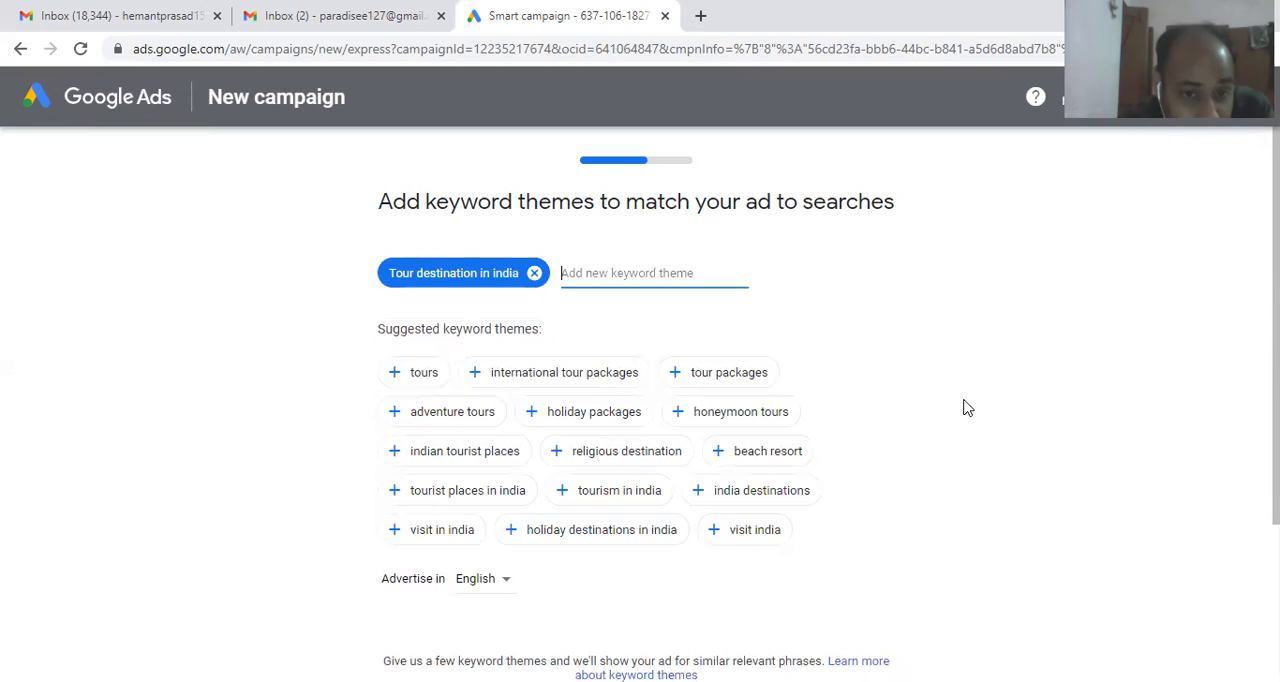
Step: Add the suggested keyword themes indian tourist places, tourism in india, visit in india, india destinations and indian tourism
click(503, 458)
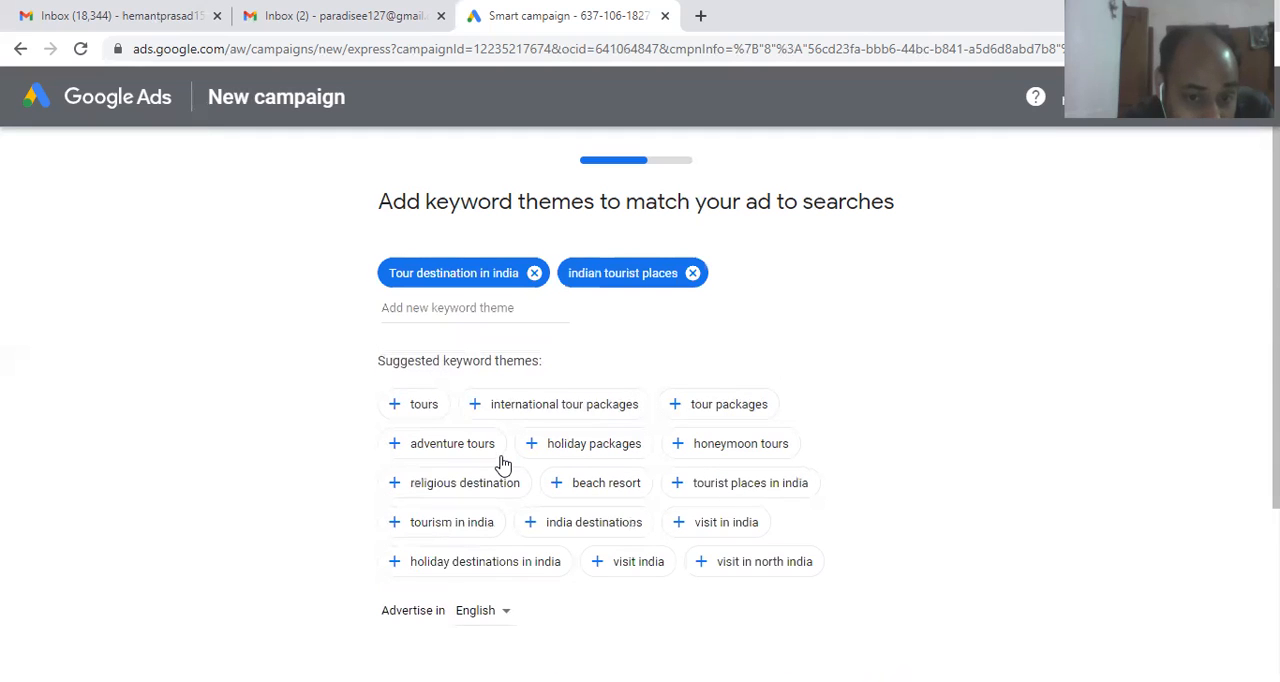
click(481, 522)
click(556, 522)
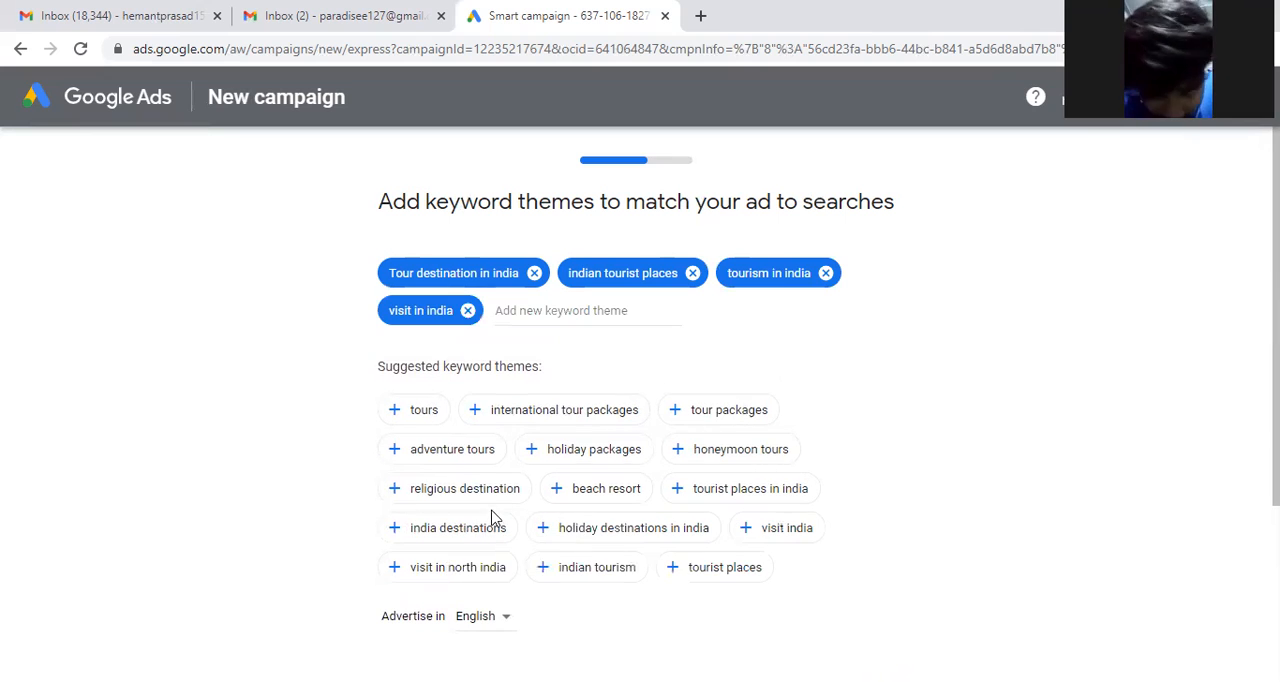
click(462, 528)
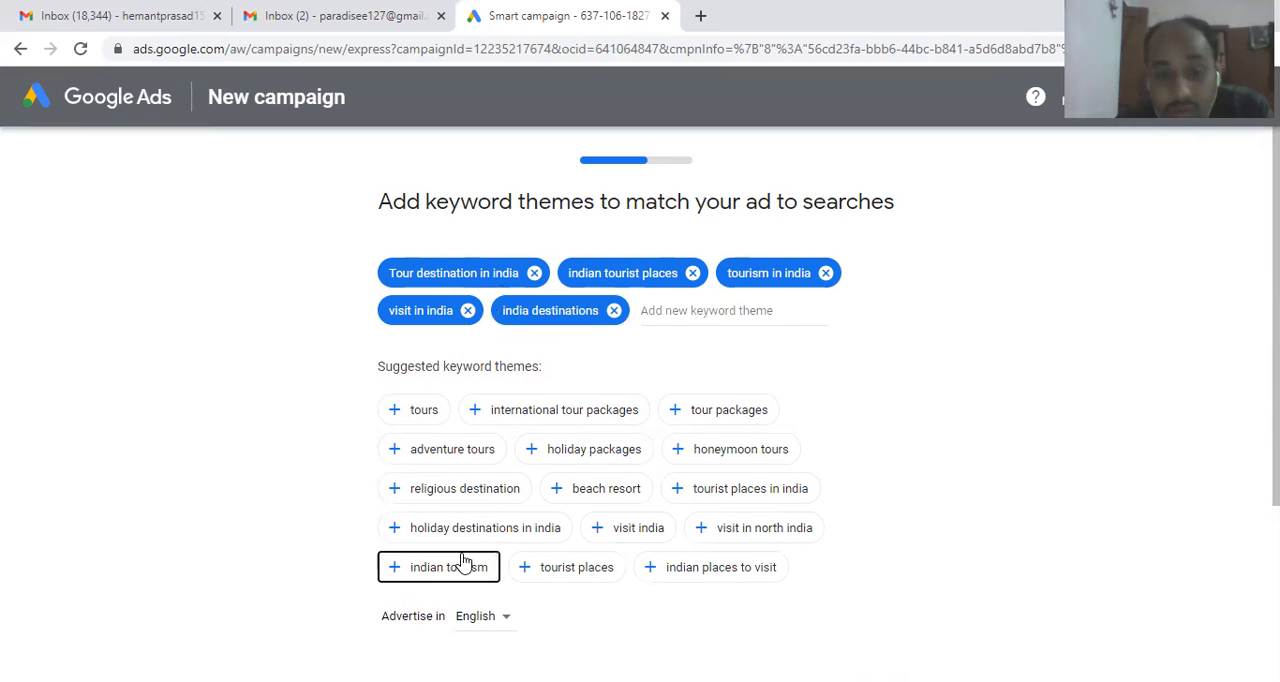
click(463, 566)
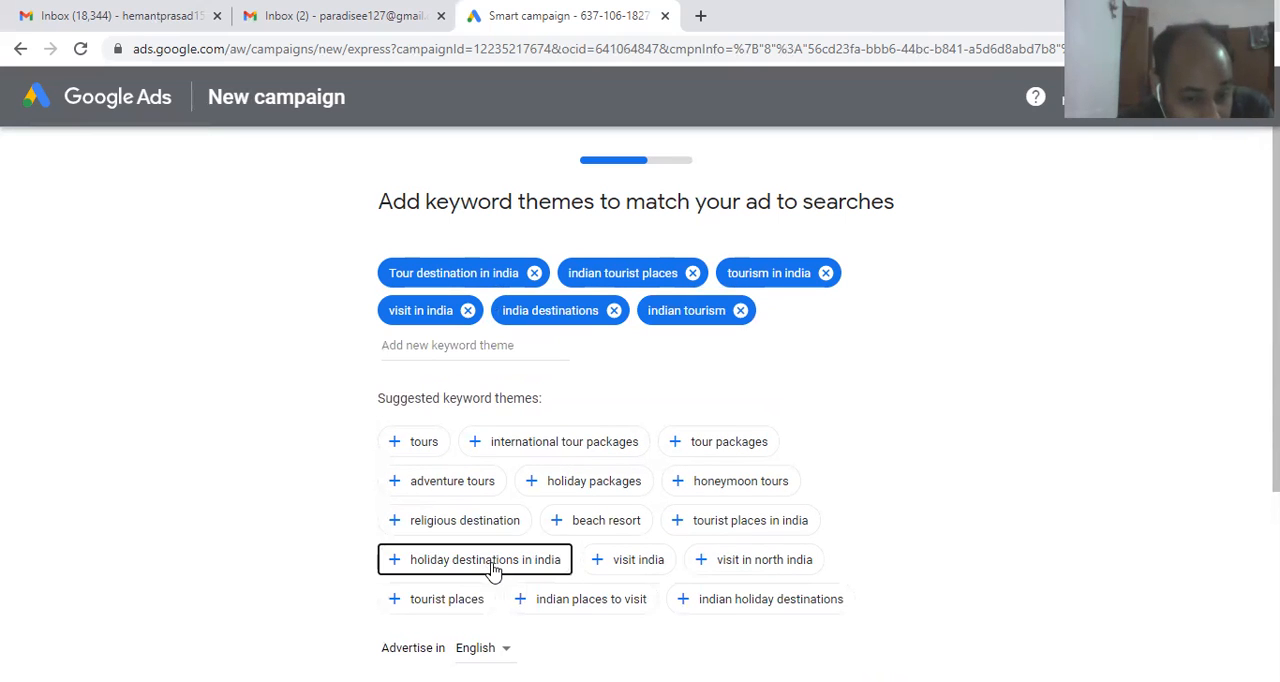
Step: Add the suggested keyword themes holiday destinations in india, visit india, tourist places, indian holiday destinations and india's tourist places top 10
click(493, 570)
click(430, 563)
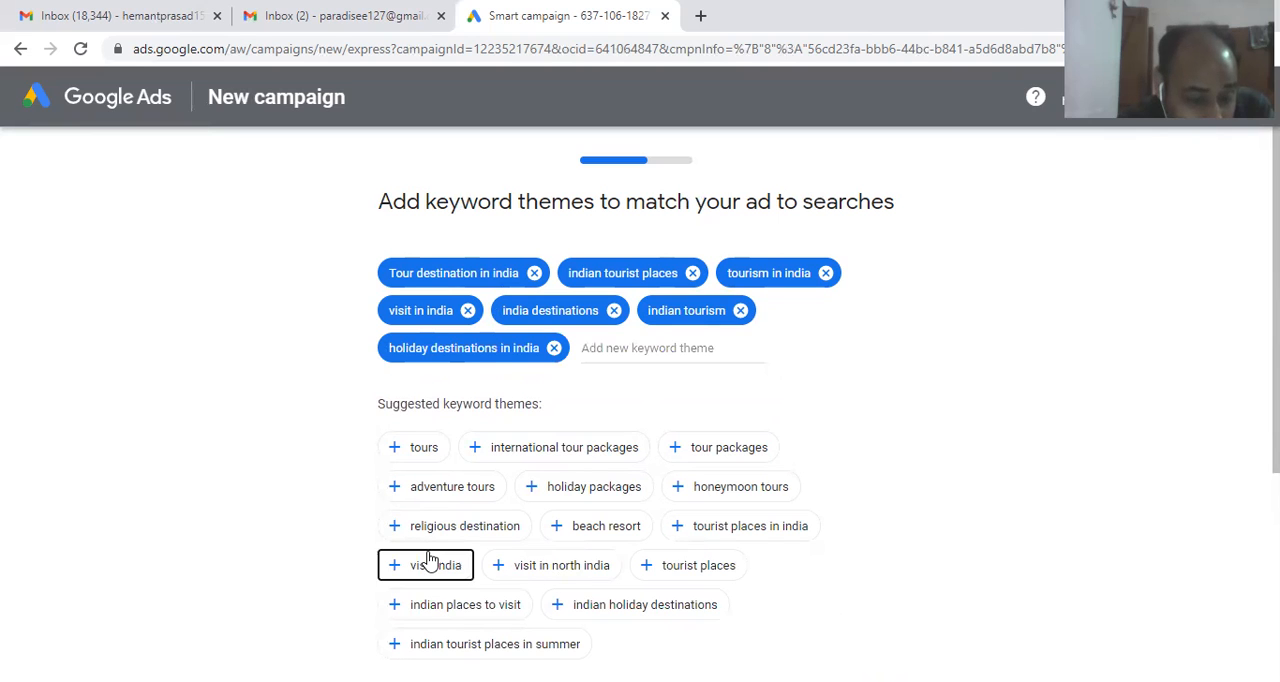
click(604, 566)
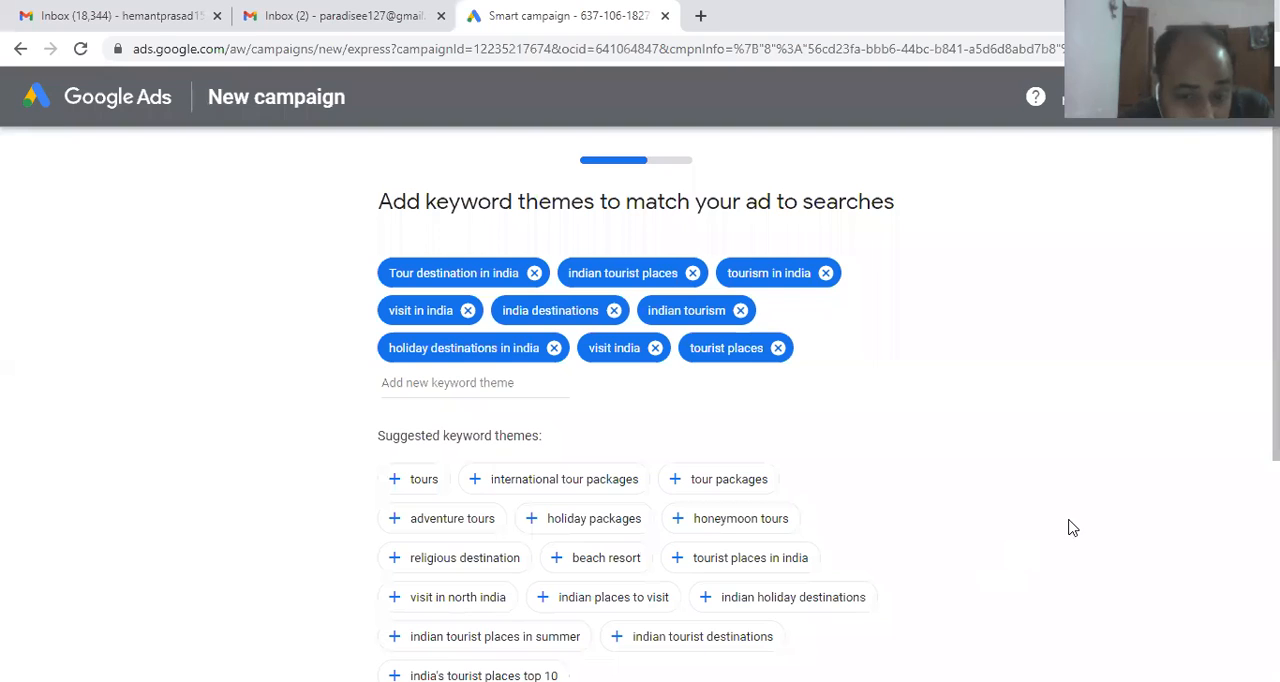
scroll(640, 420, down, 2)
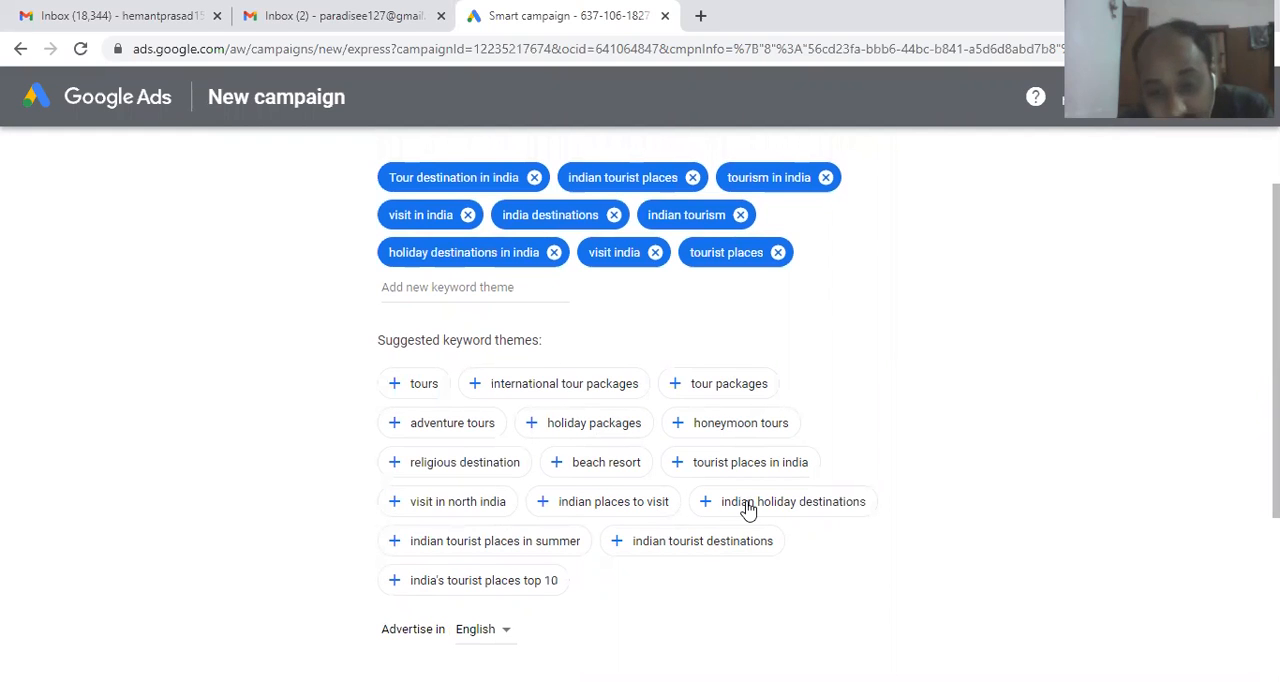
click(706, 503)
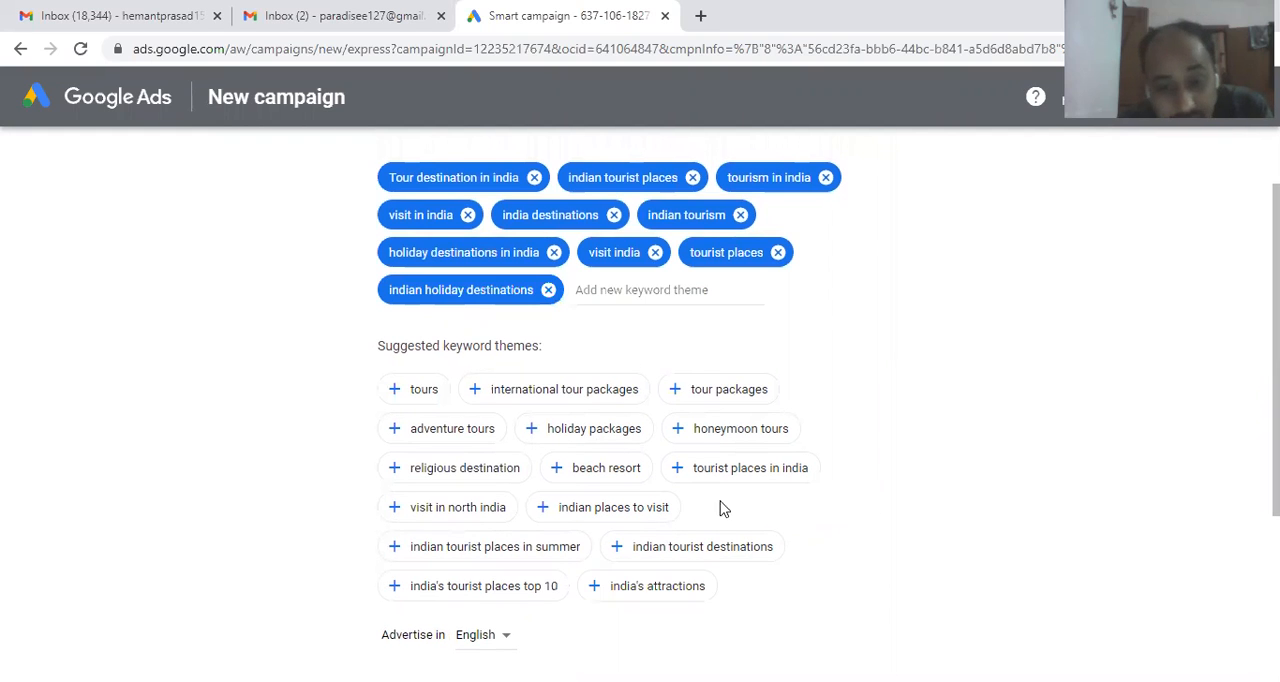
click(512, 588)
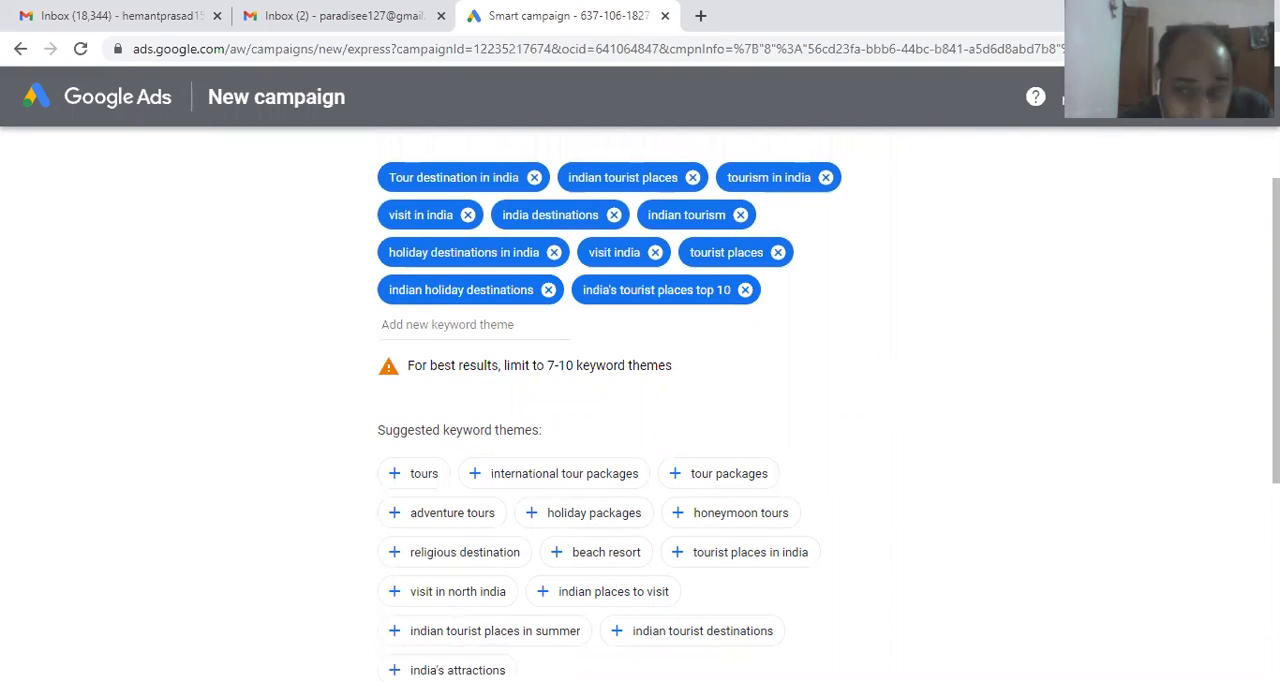
Step: Review the selected keyword themes and proceed to the ad location settings
scroll(640, 410, up, 1)
scroll(640, 410, down, 3)
drag(1276, 466, 1276, 516)
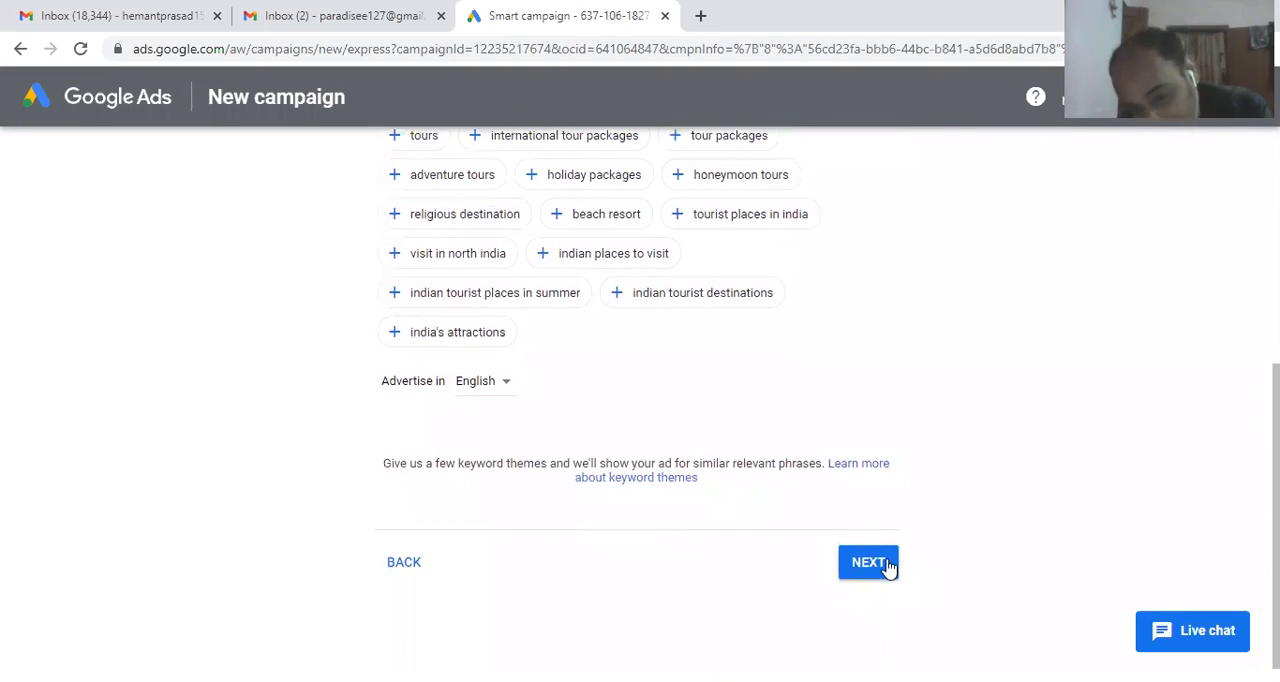
click(868, 562)
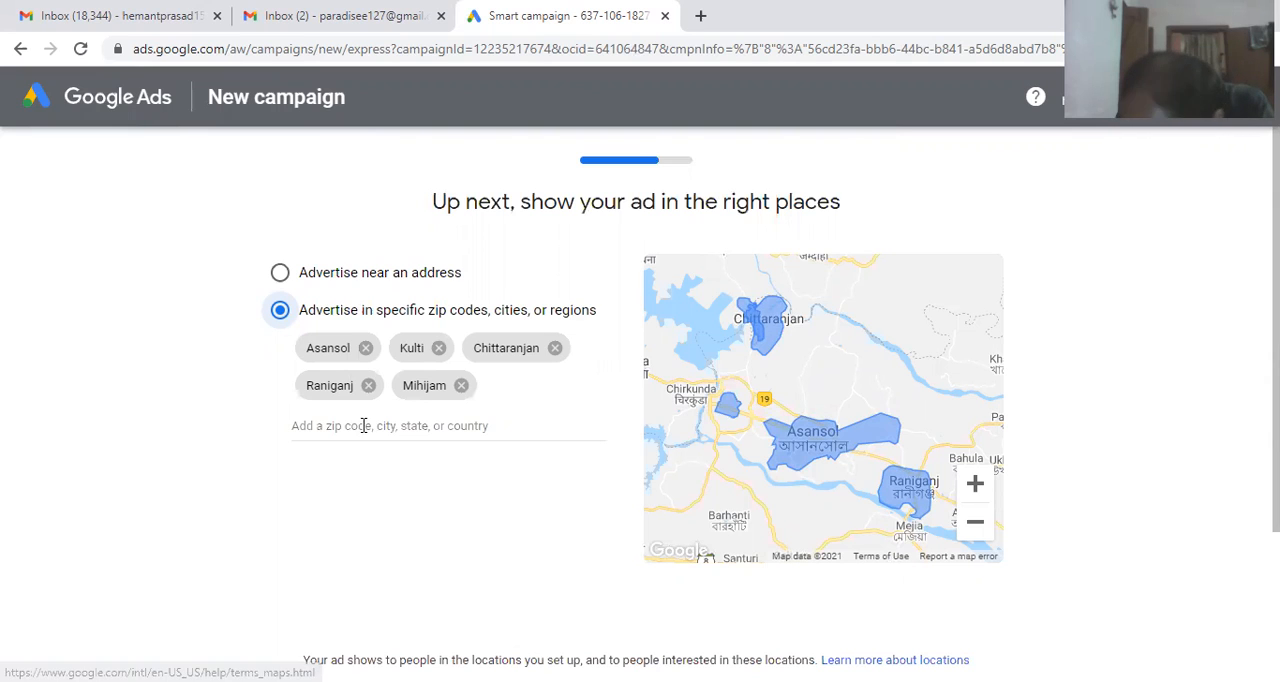
Step: Remove all the preselected target cities: Asansol, Kulti, Chittaranjan, Raniganj and Mihijam
click(365, 349)
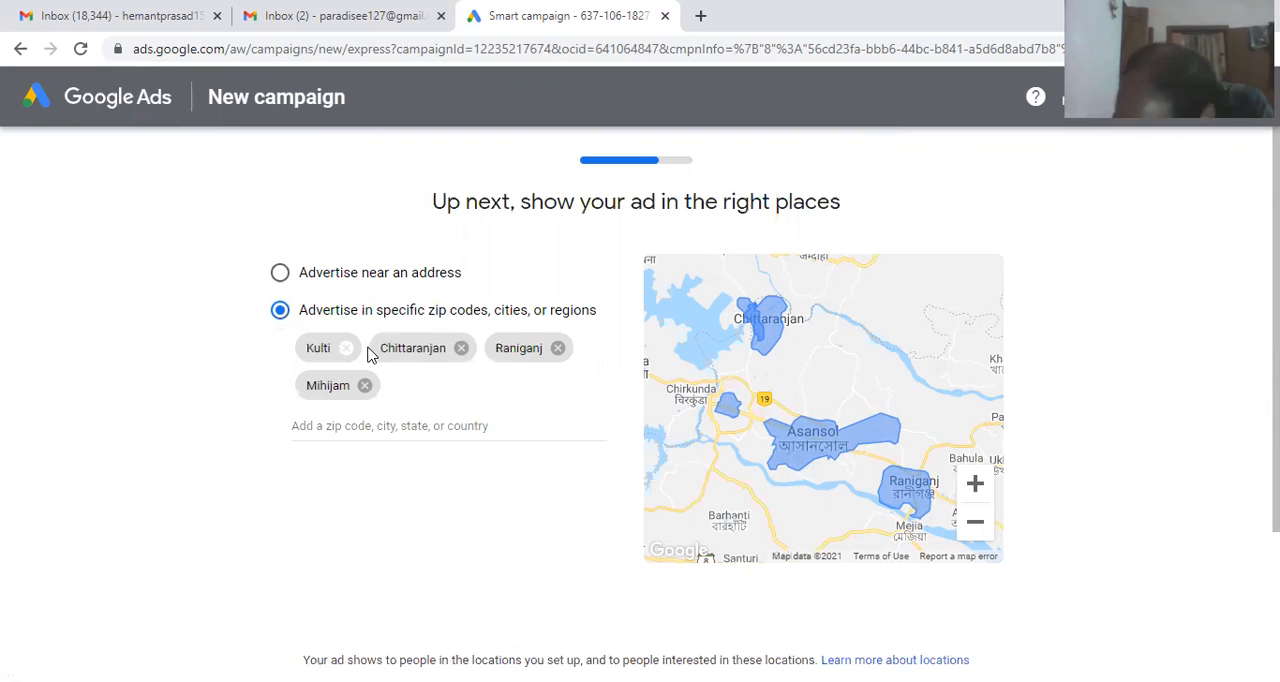
click(346, 348)
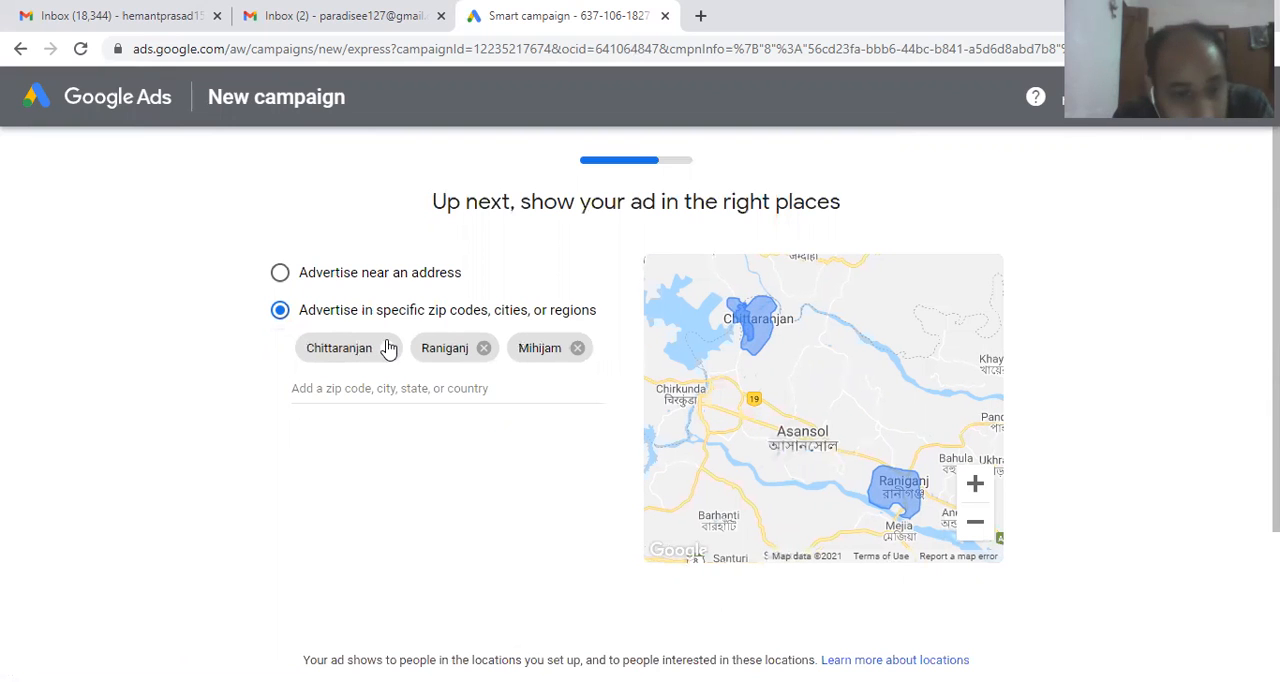
click(389, 347)
click(367, 348)
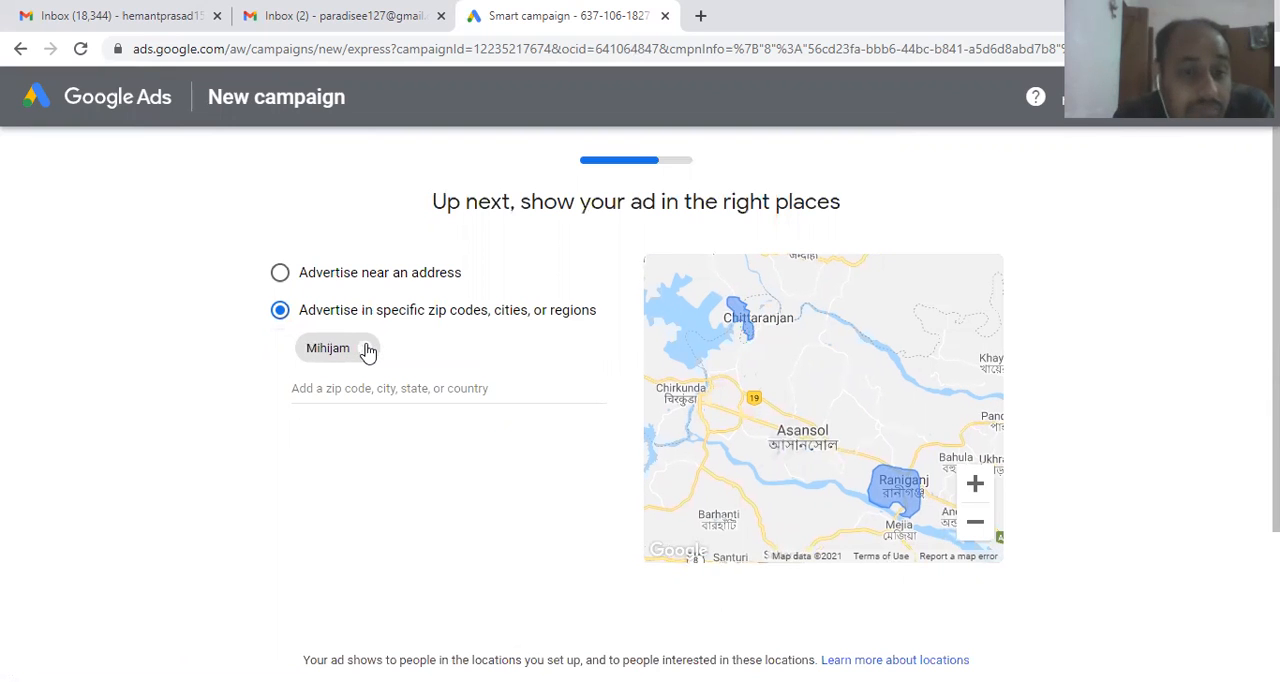
click(368, 349)
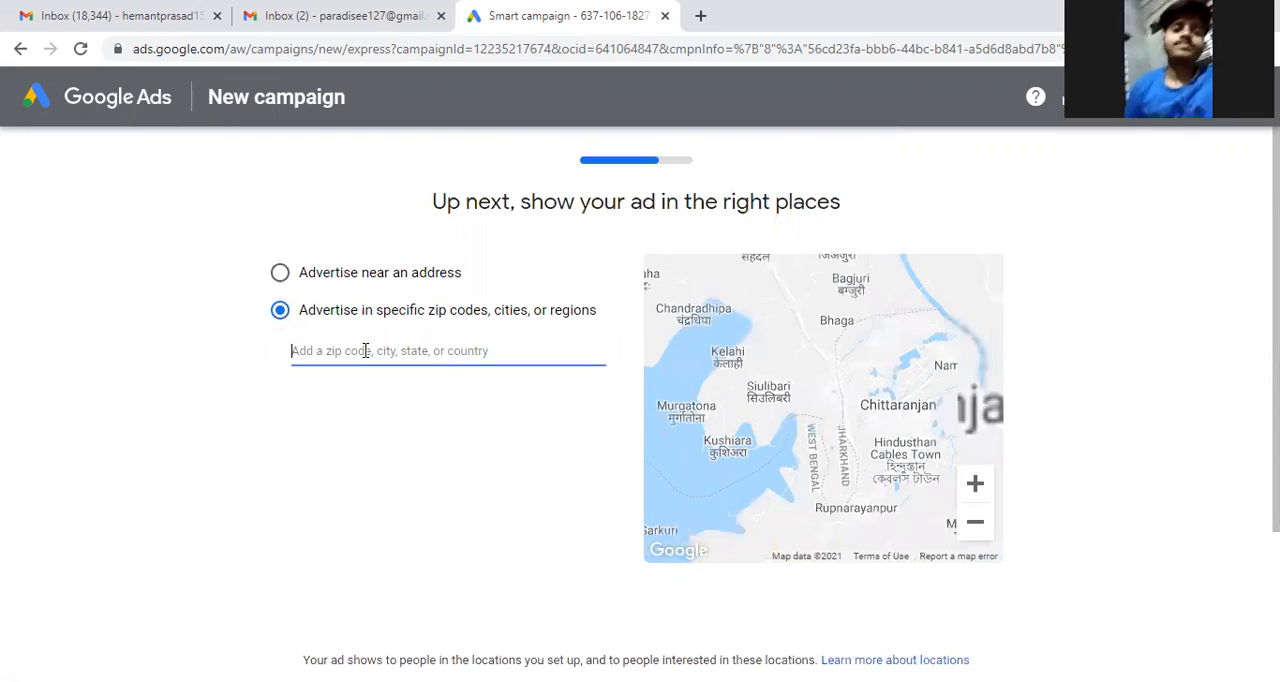
Step: Add the country India as the ad's target location and proceed to the budget settings
text(India)
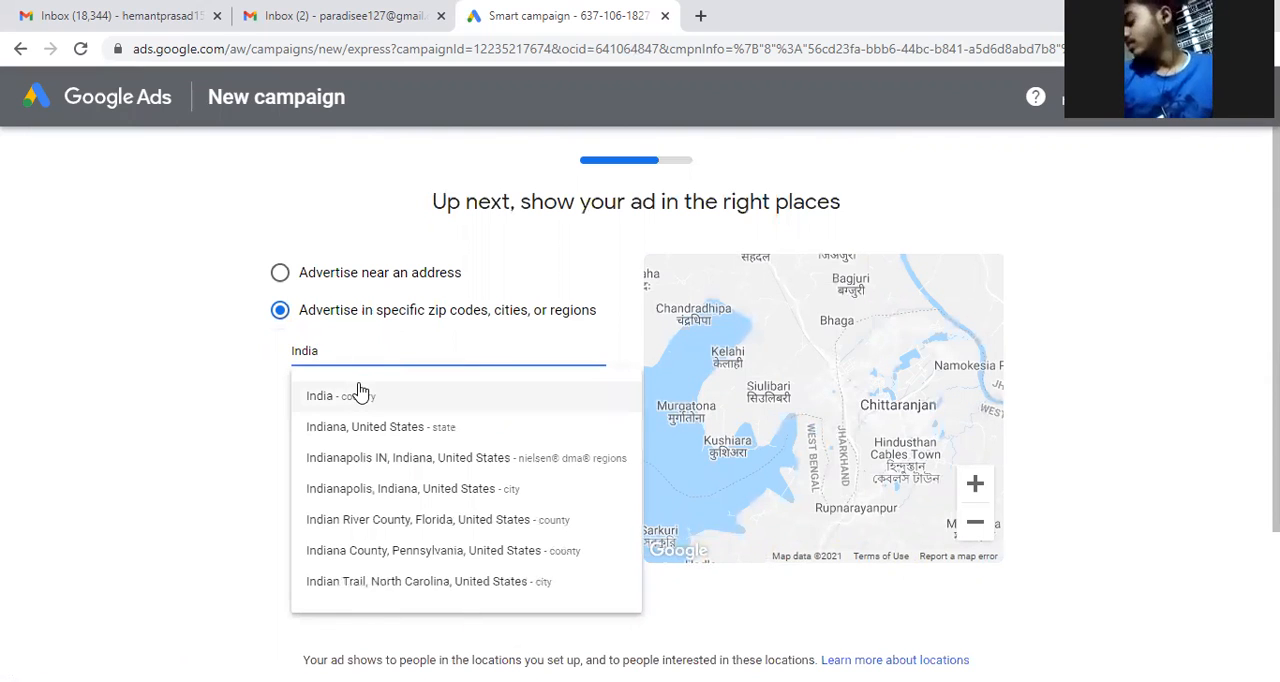
click(363, 395)
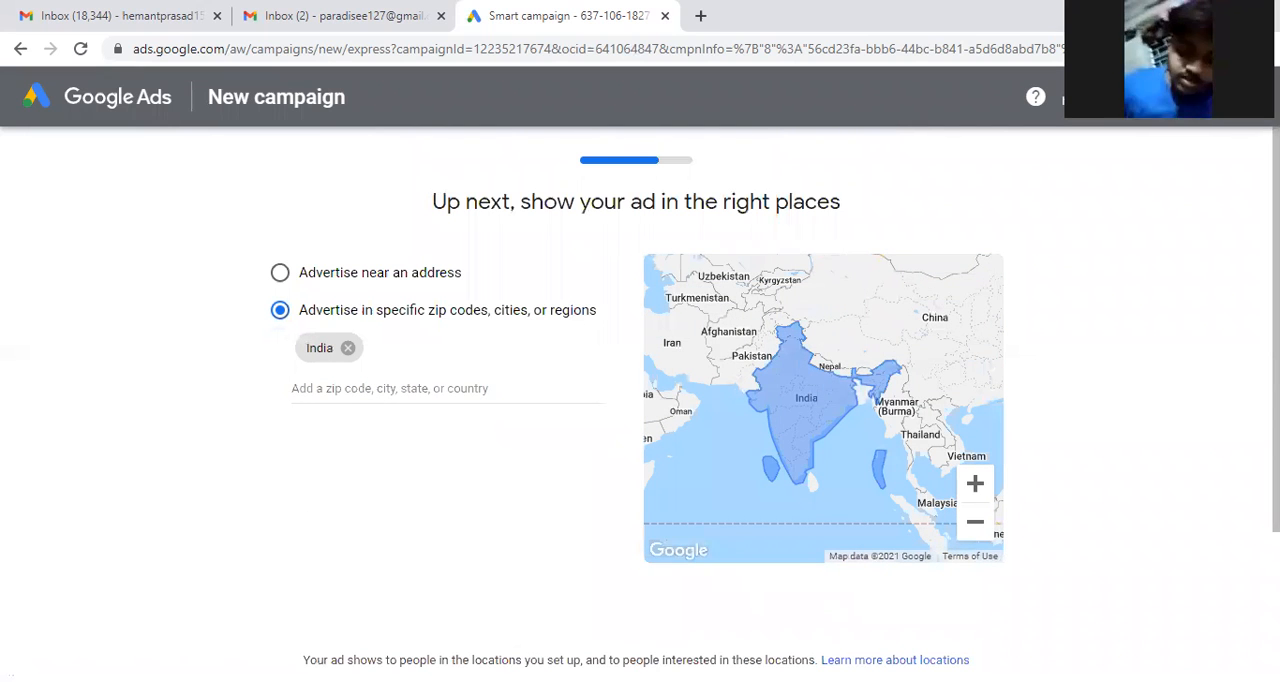
scroll(450, 450, down, 2)
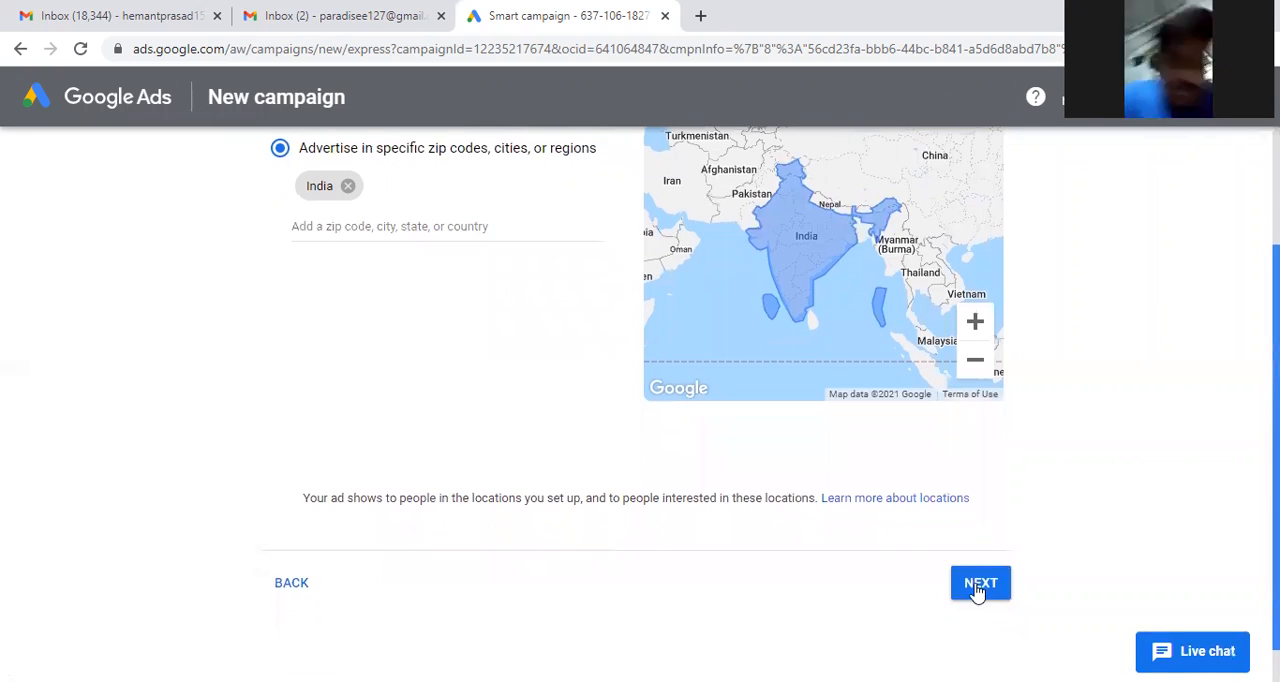
click(980, 584)
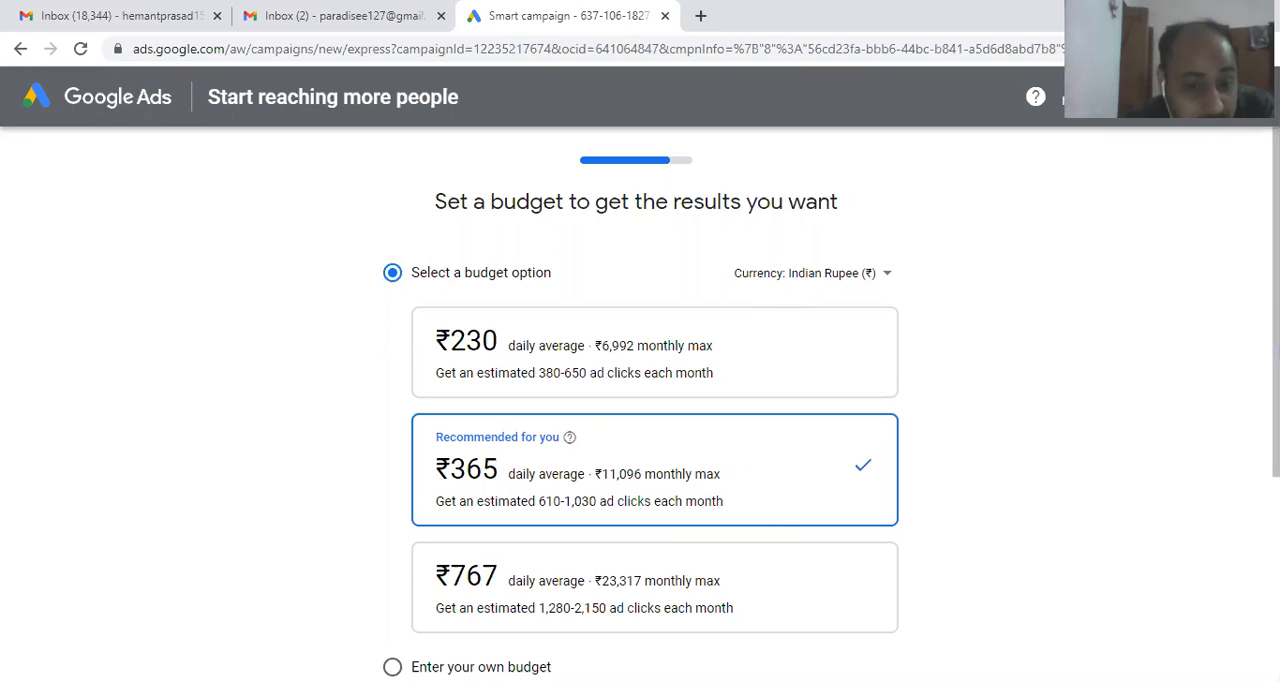
Step: Review the suggested budget options, choose a custom budget instead and set its daily average to ₹33
scroll(655, 410, down, 2)
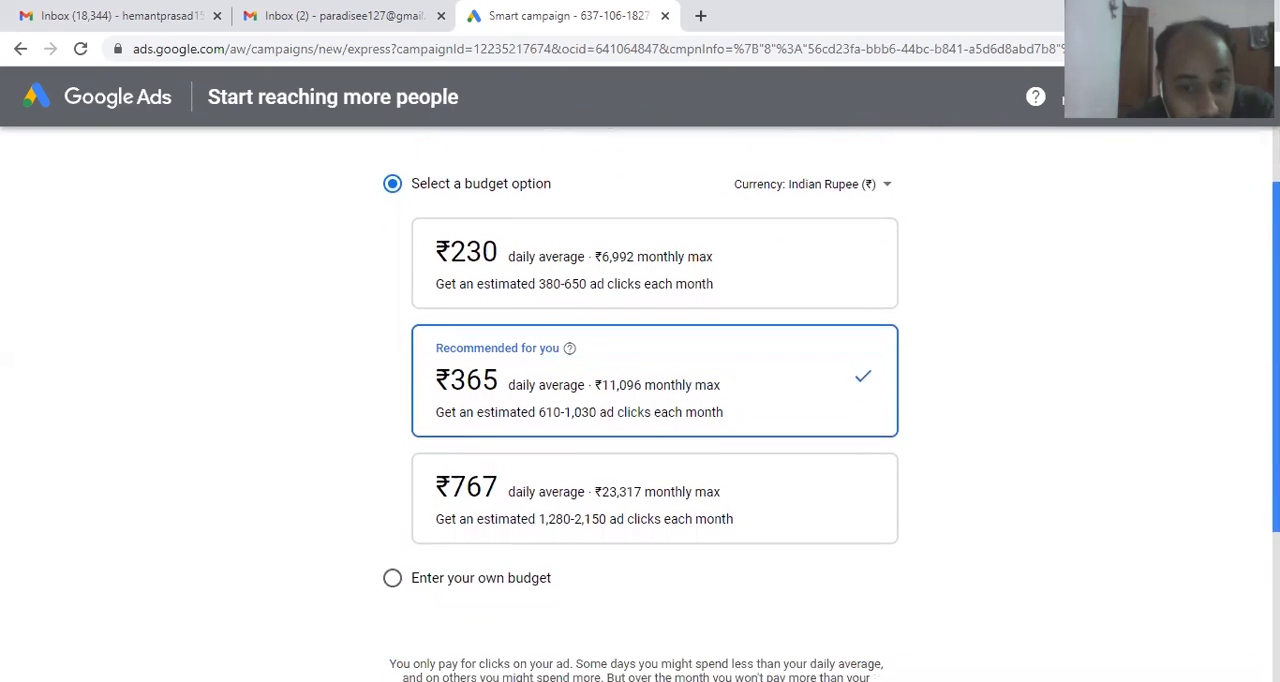
drag(1276, 373, 1276, 370)
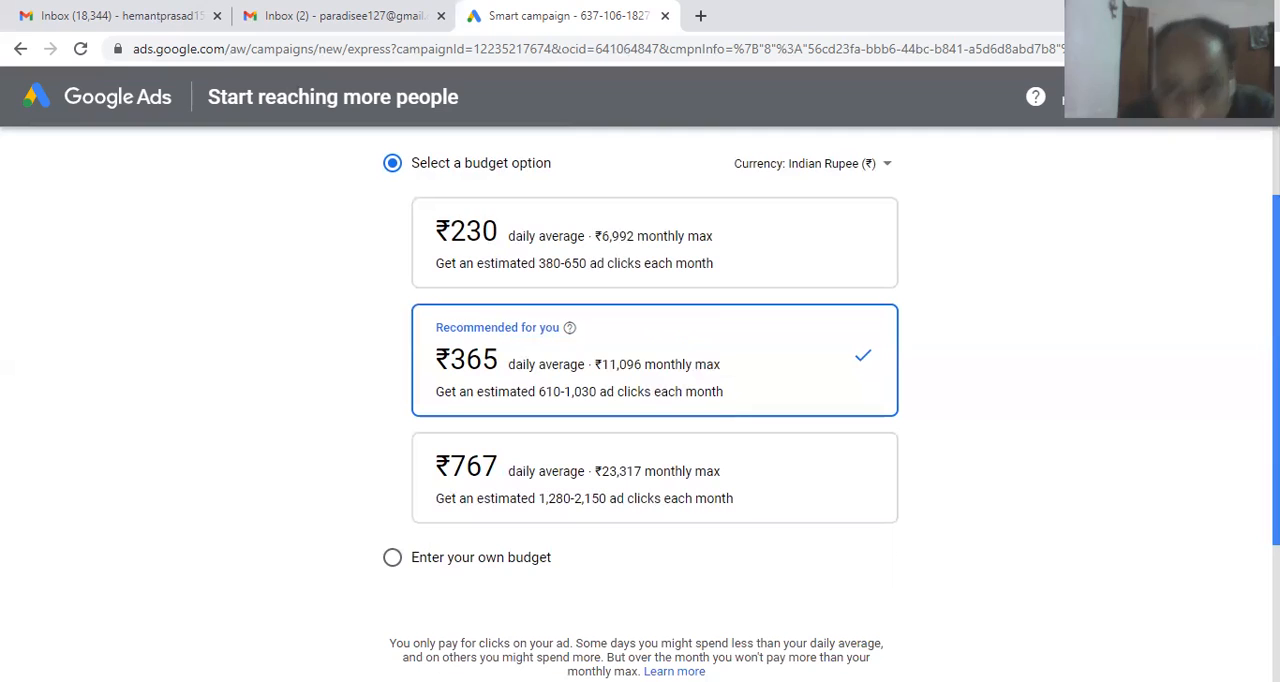
click(445, 560)
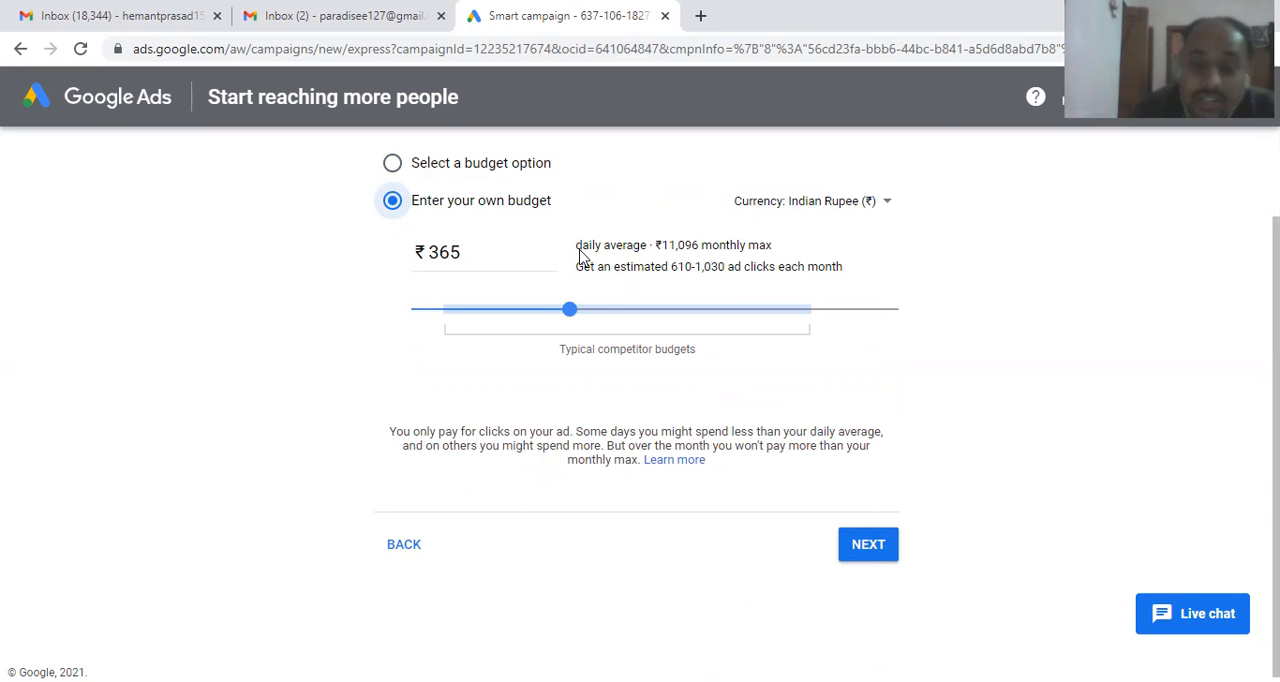
drag(569, 312, 401, 316)
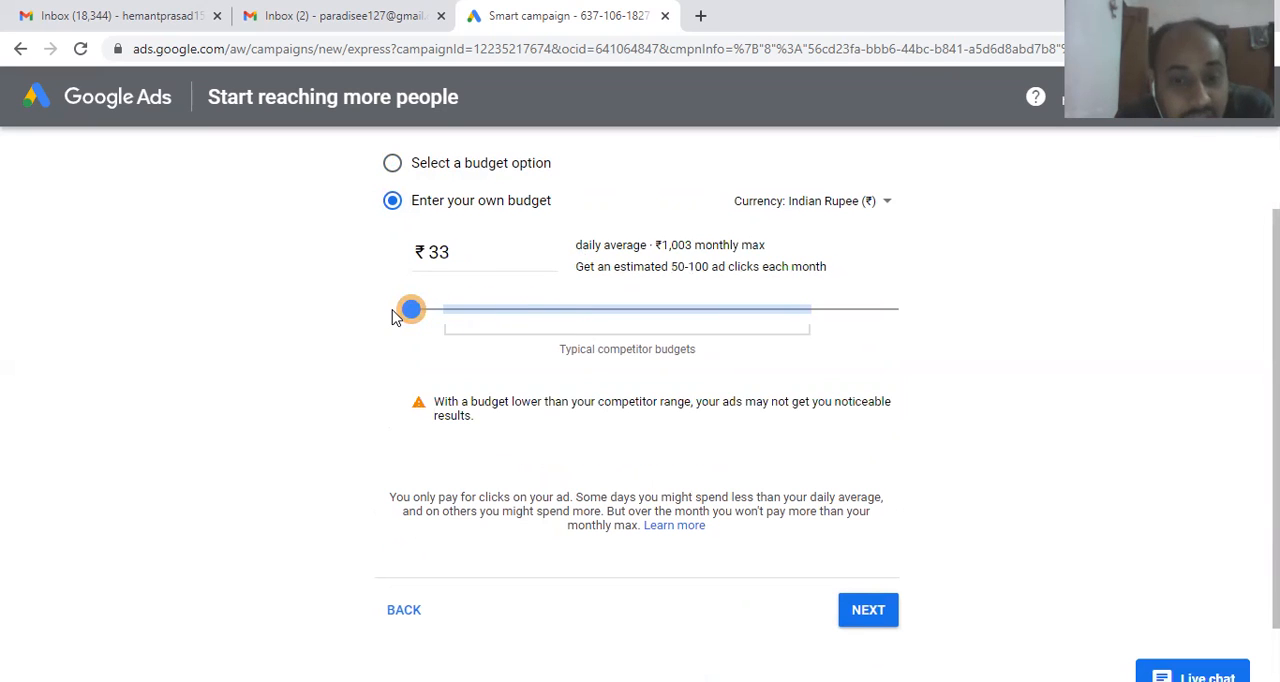
Step: Try custom daily averages of ₹36 and ₹1052 to compare their estimated ad clicks
drag(395, 316, 343, 349)
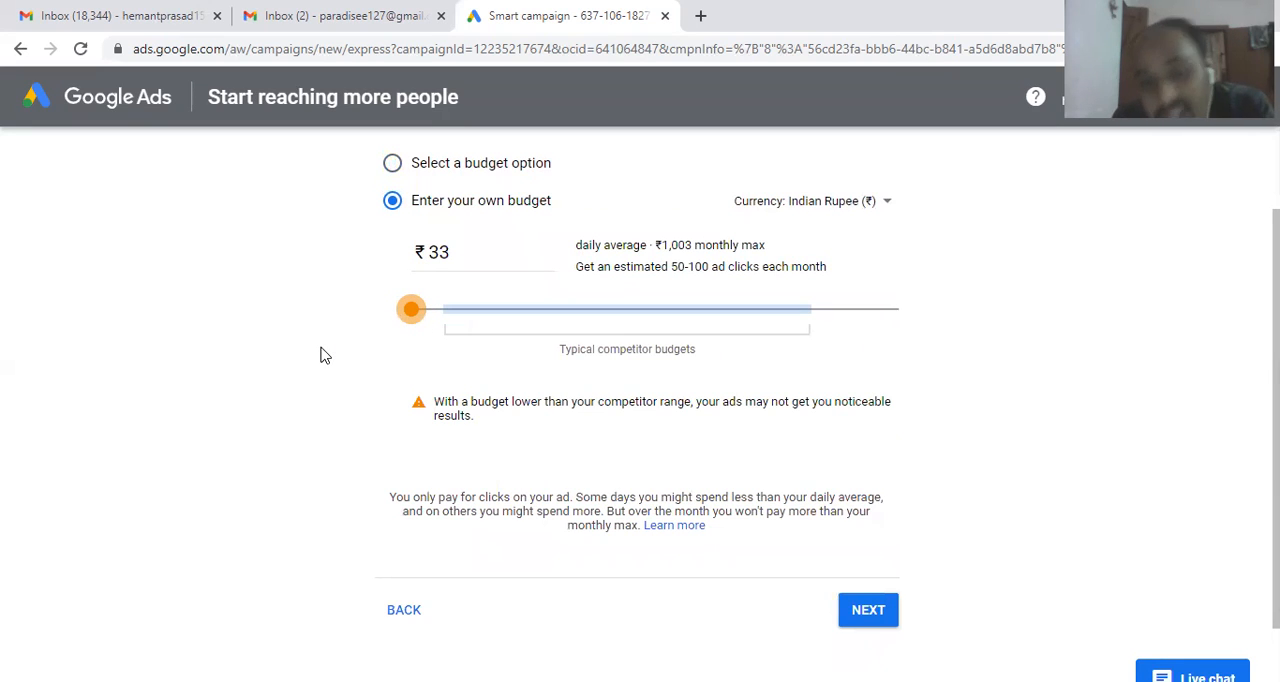
key(Right)
key(Right)
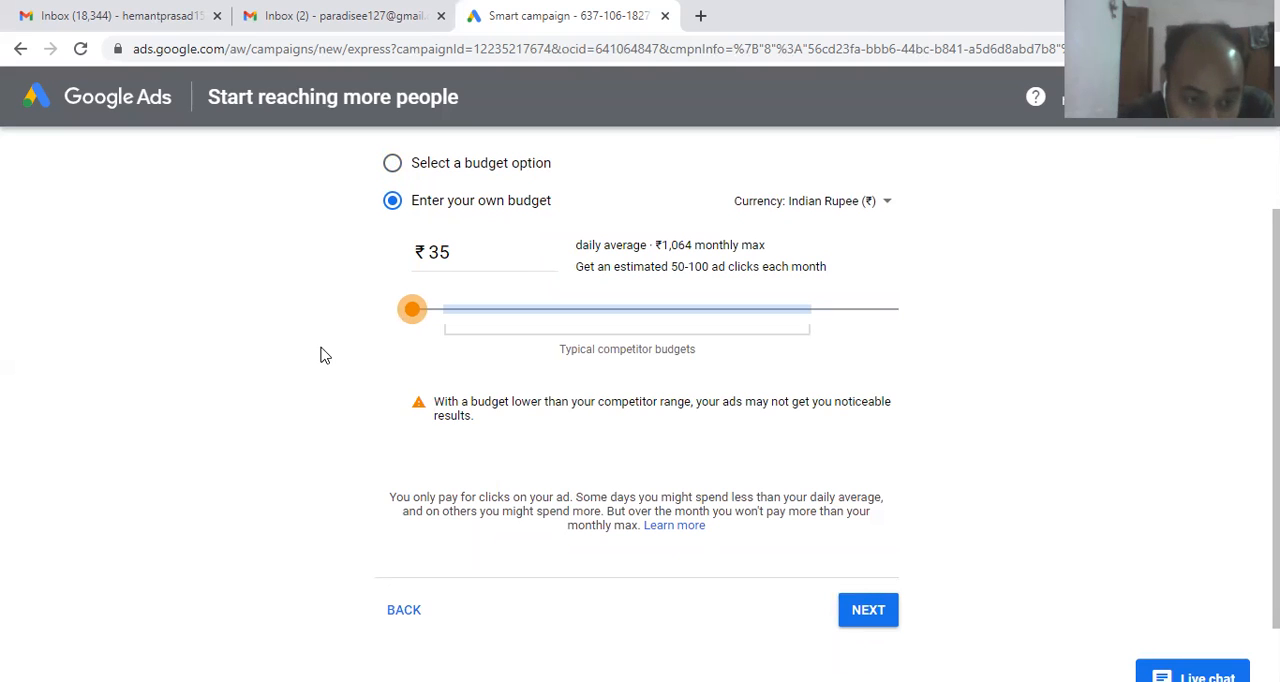
key(Right)
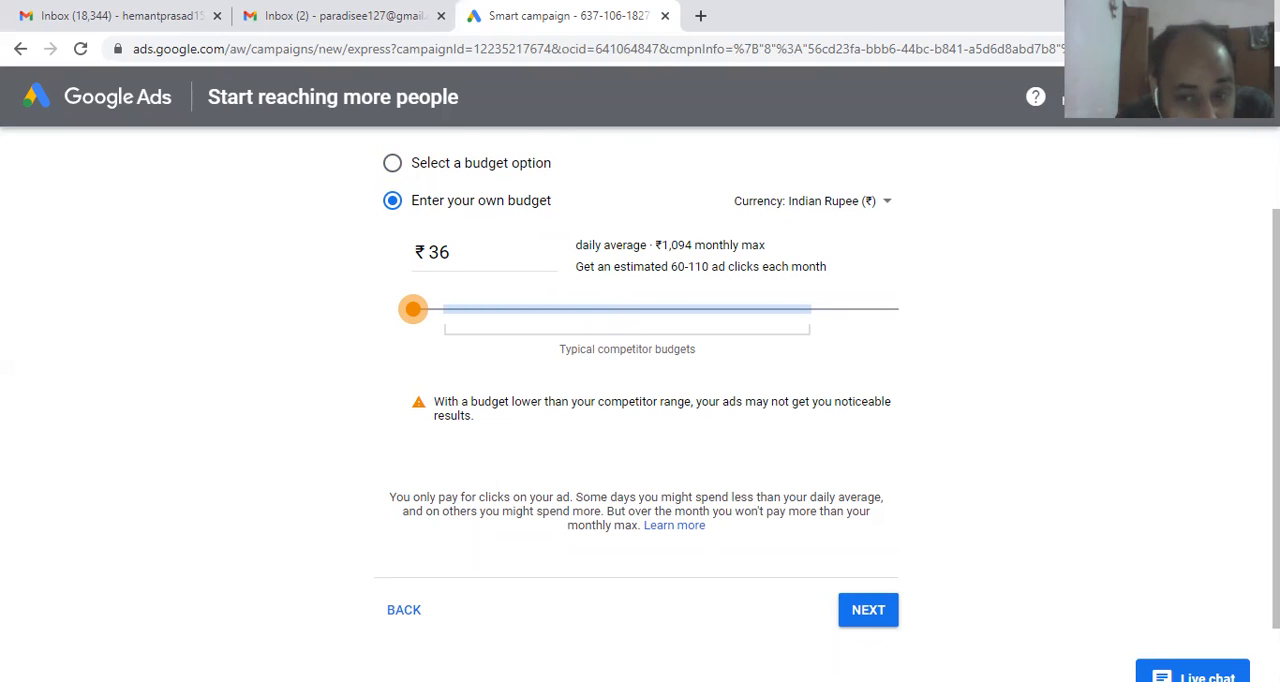
scroll(827, 406, up, 1)
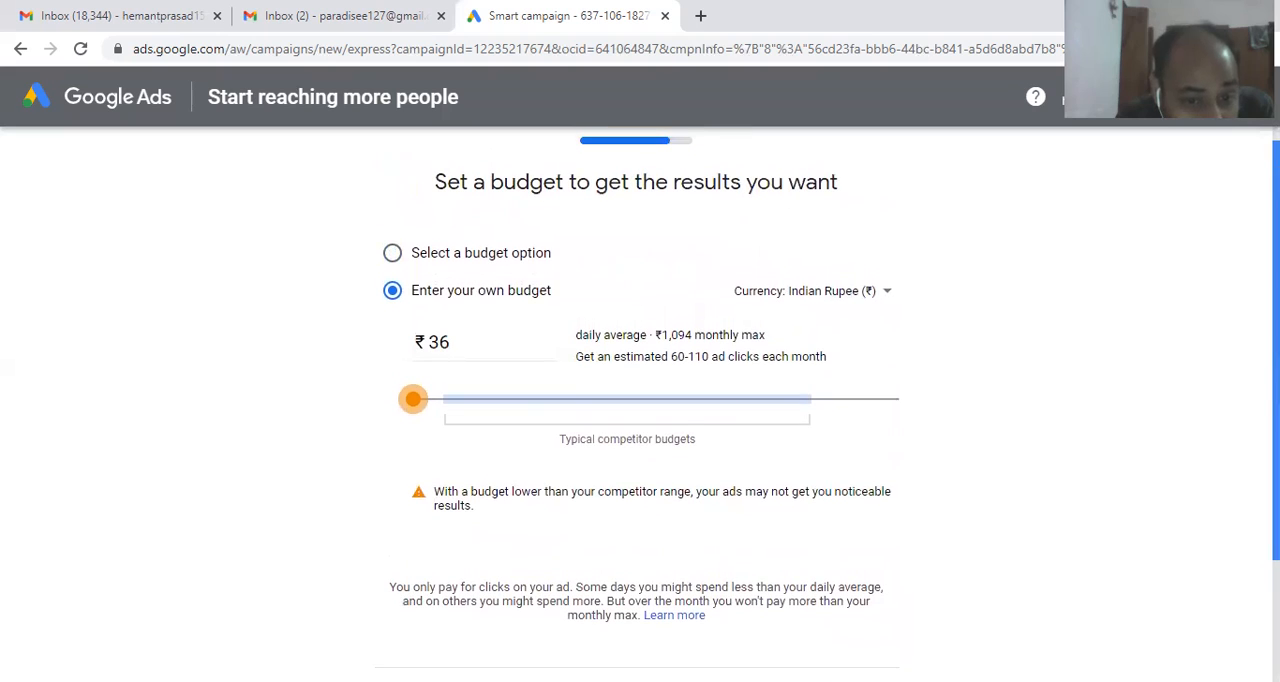
drag(406, 410, 964, 431)
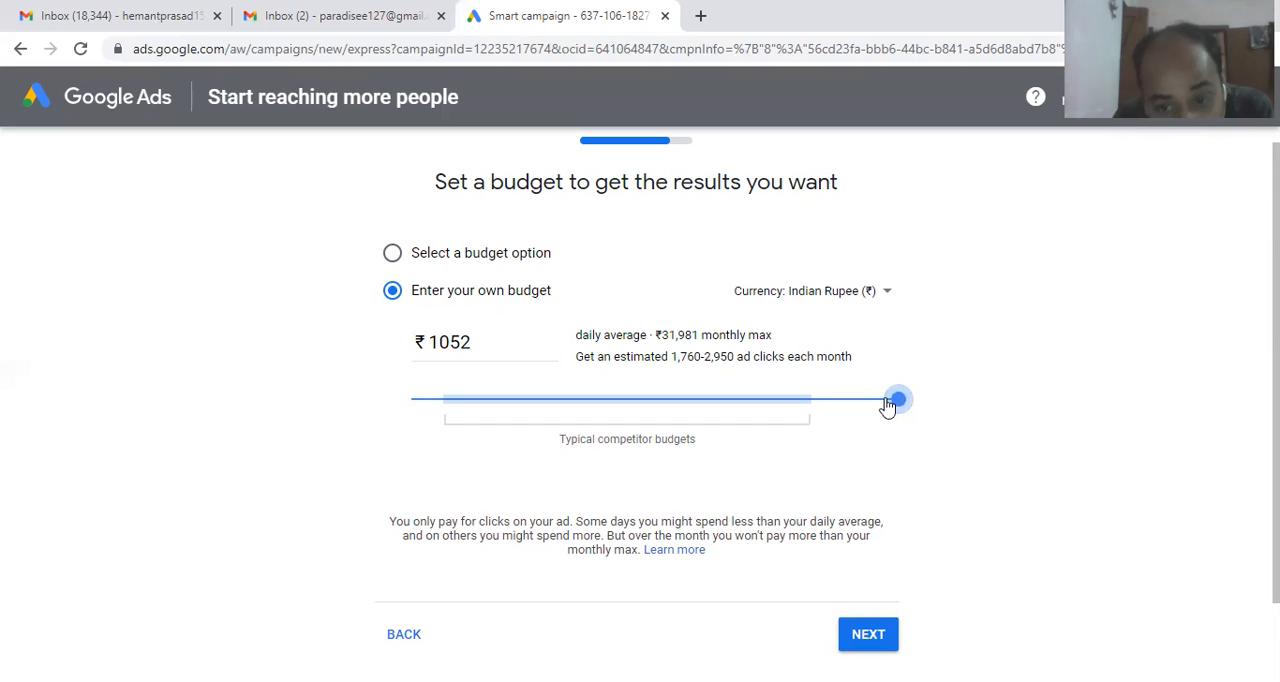
Step: Set the custom daily average budget to ₹472, check its estimated monthly ad clicks and proceed to the campaign review
drag(903, 399, 623, 410)
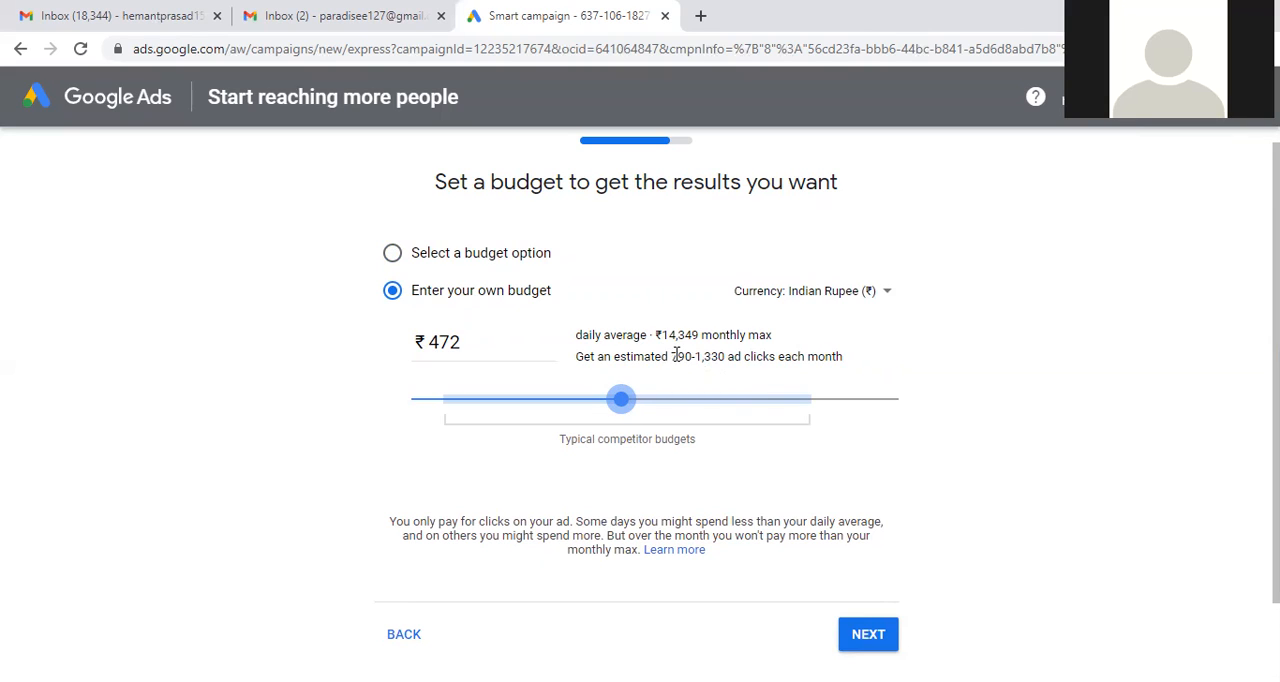
drag(668, 356, 758, 374)
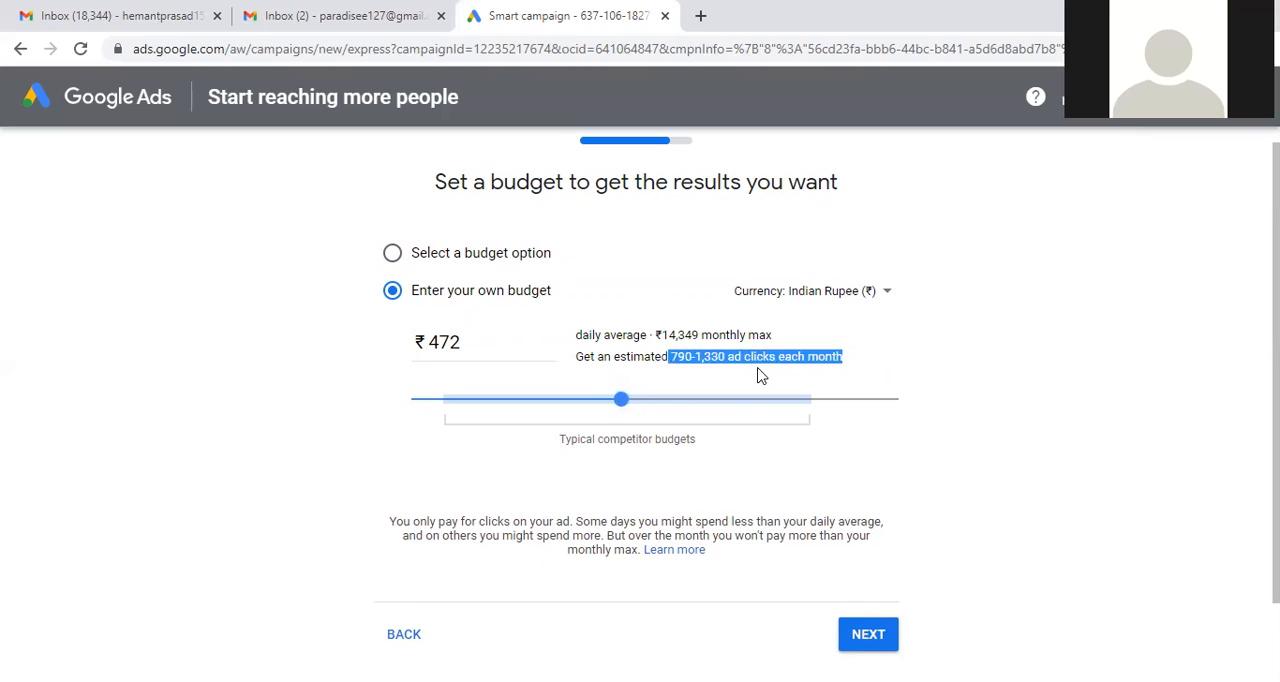
click(706, 355)
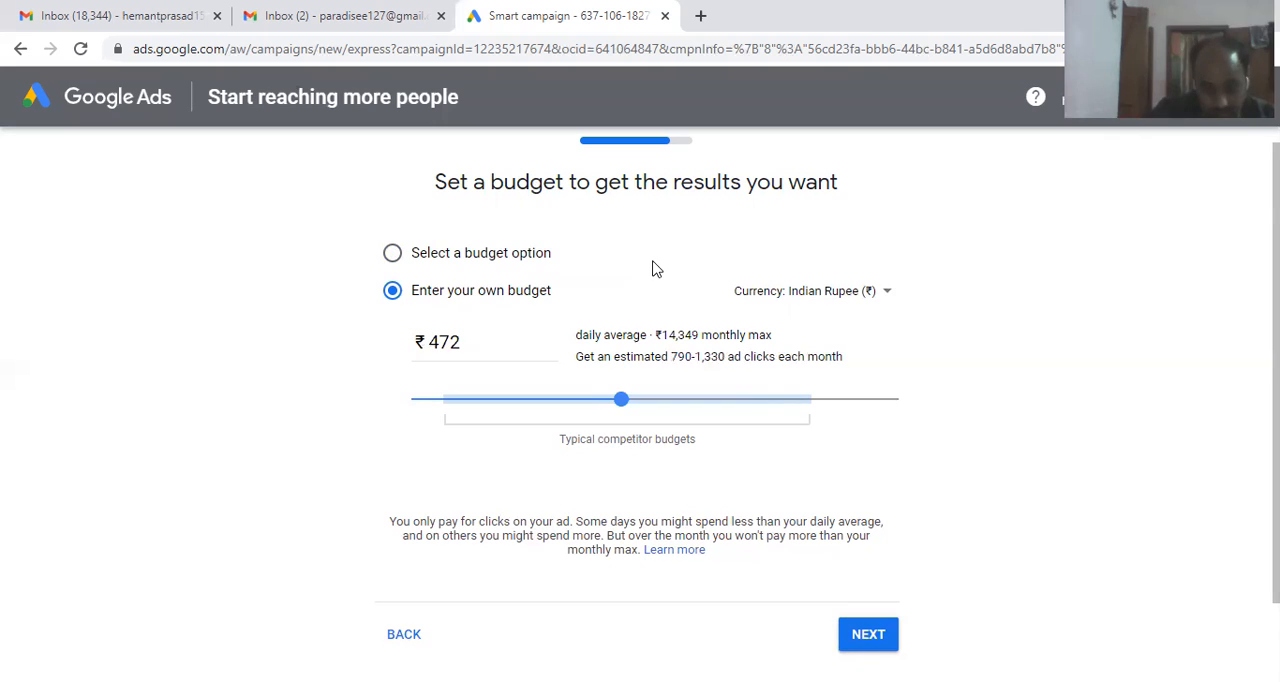
click(857, 634)
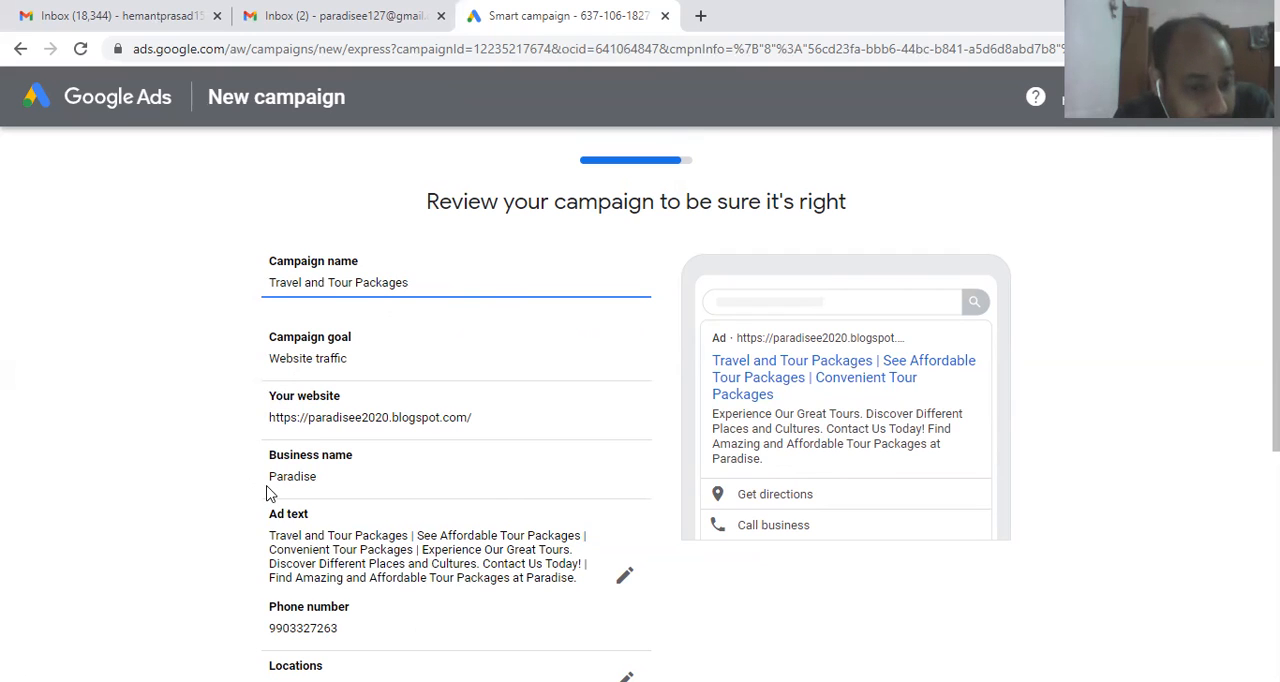
Step: Rename the campaign as "Paradise website traffic campaign"
drag(412, 282, 248, 281)
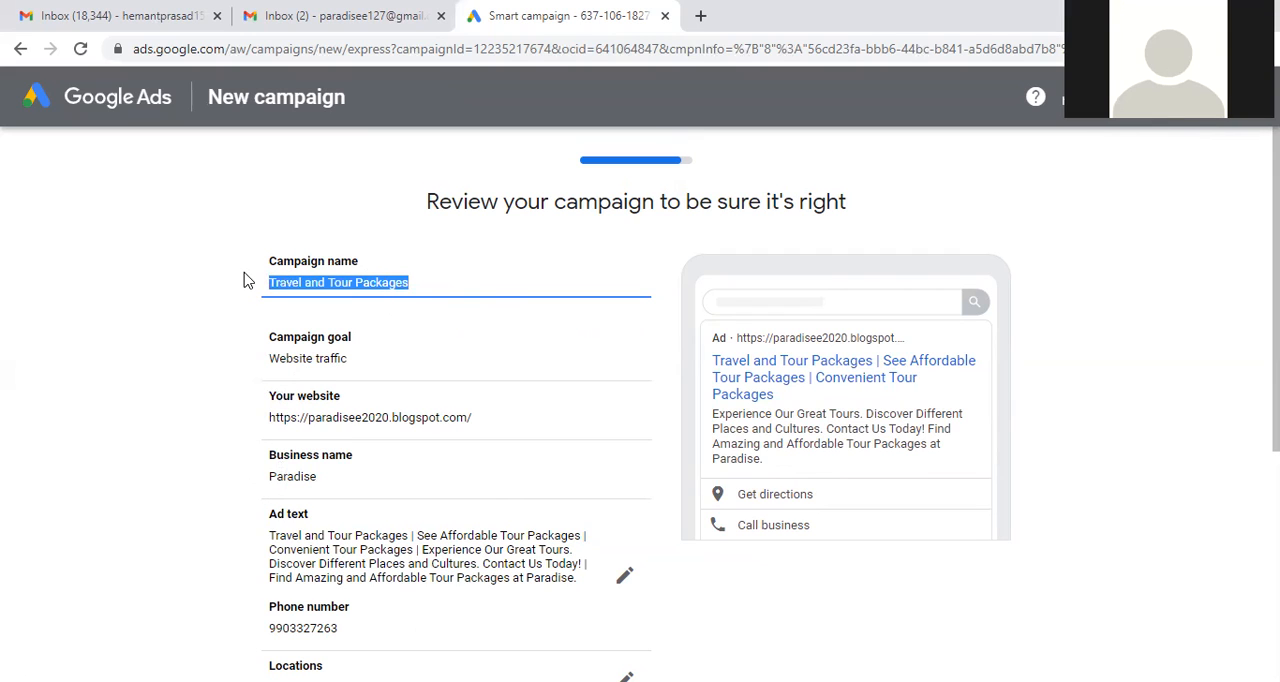
text(P)
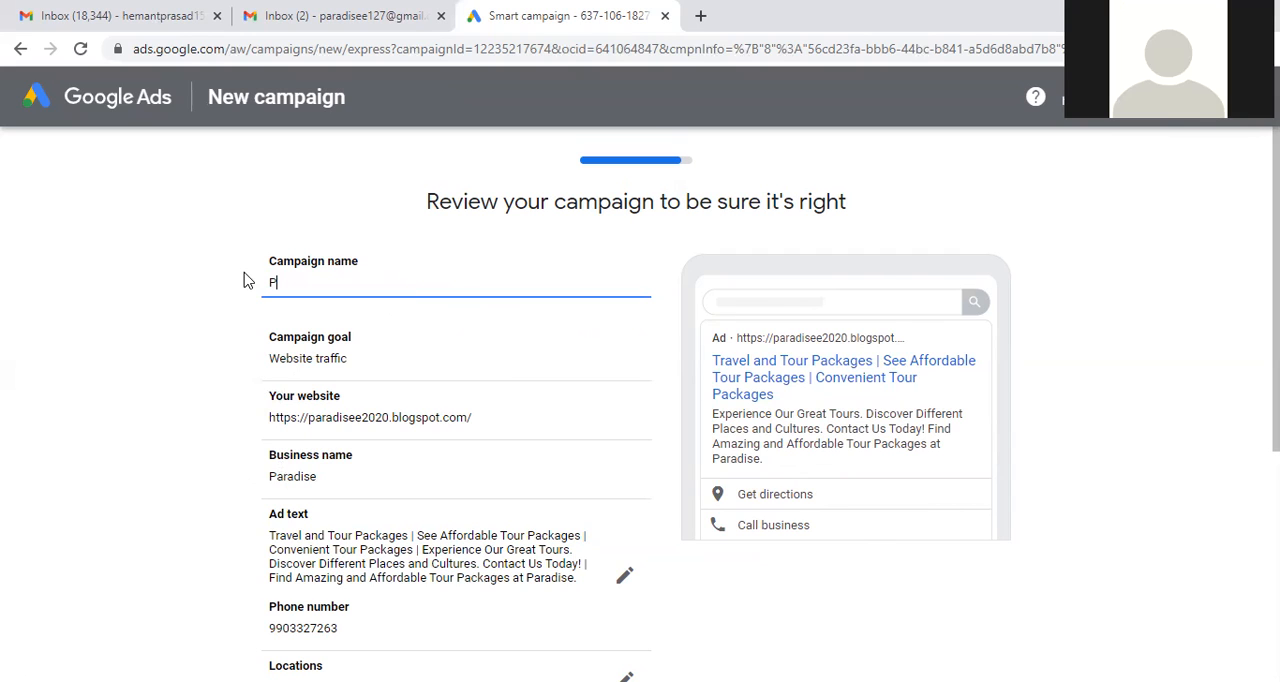
text(arad)
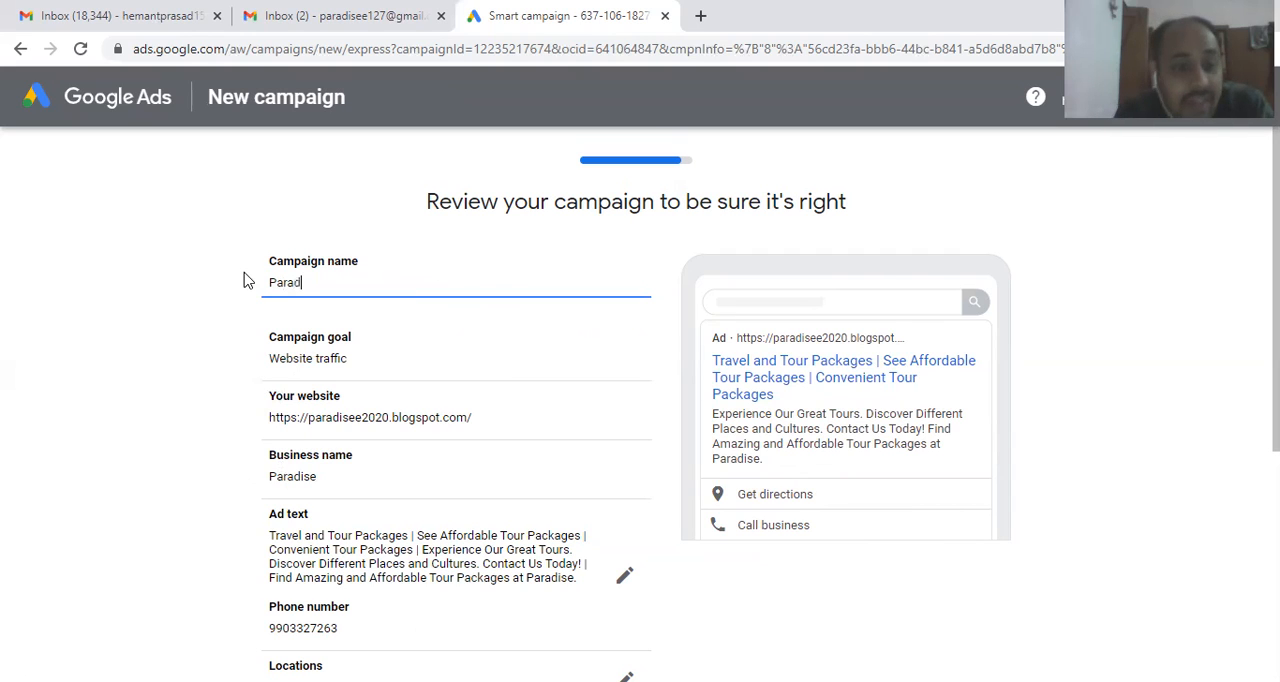
text(isee )
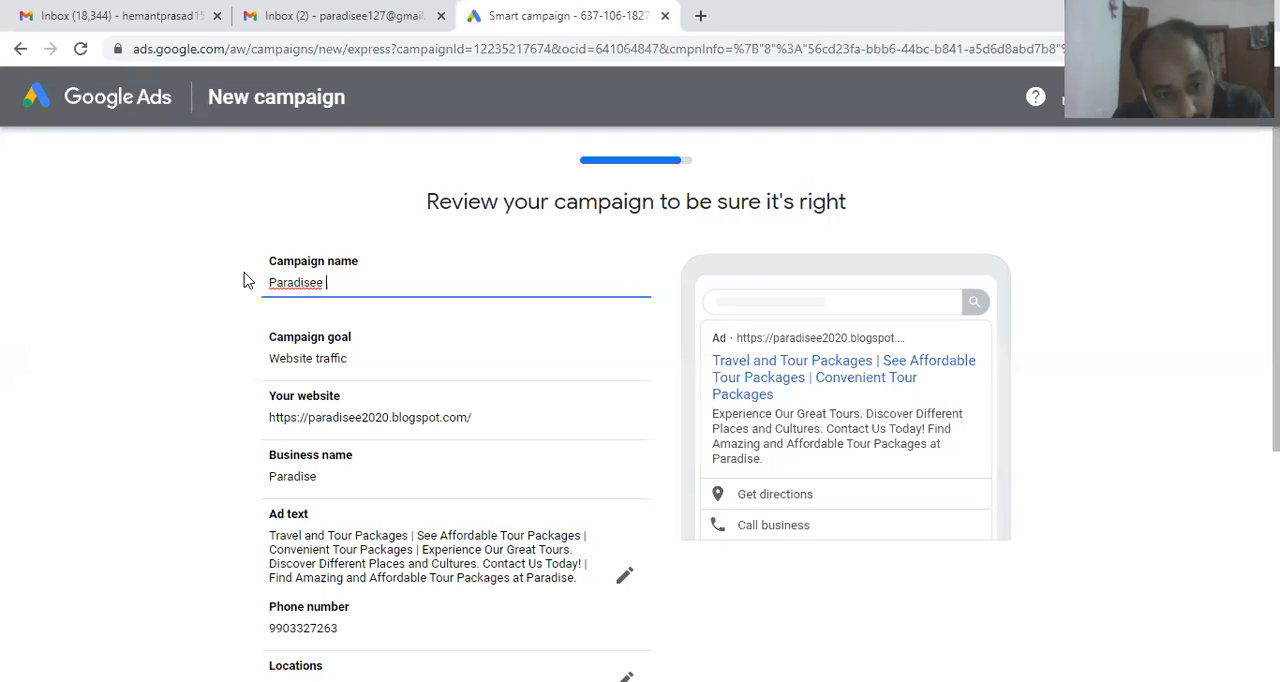
text(websit)
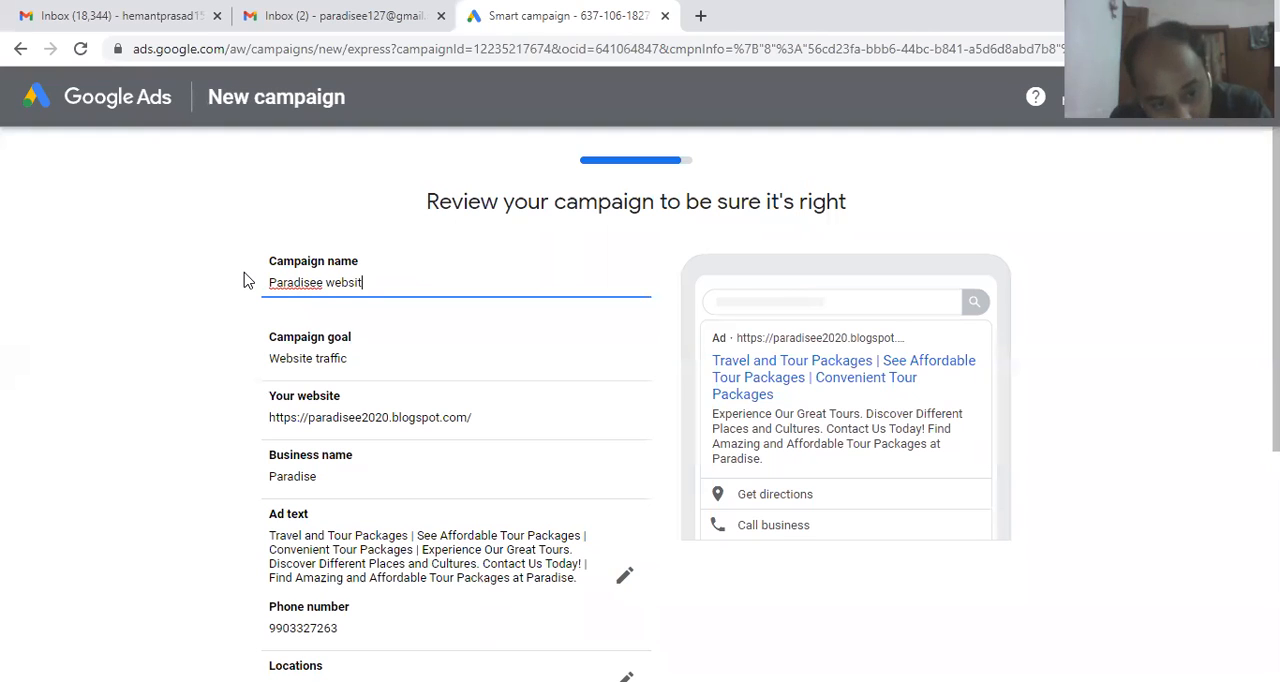
text(e y)
key(BackSpace)
text(traffi)
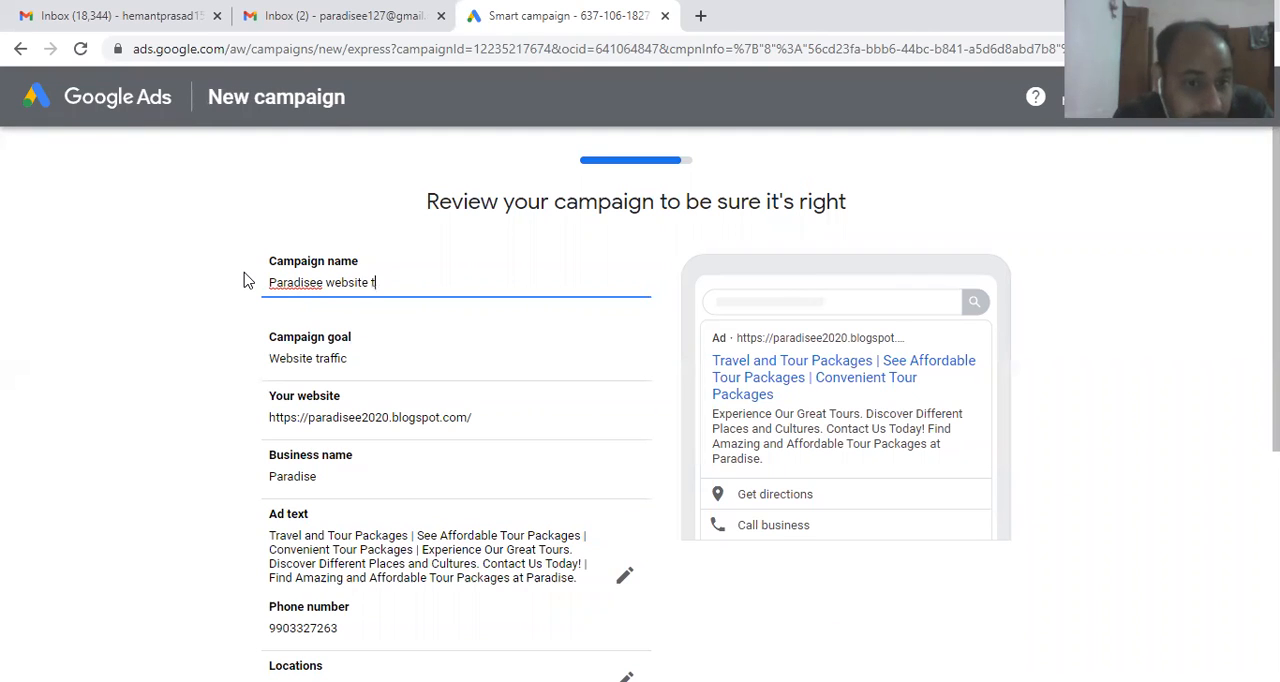
text(c )
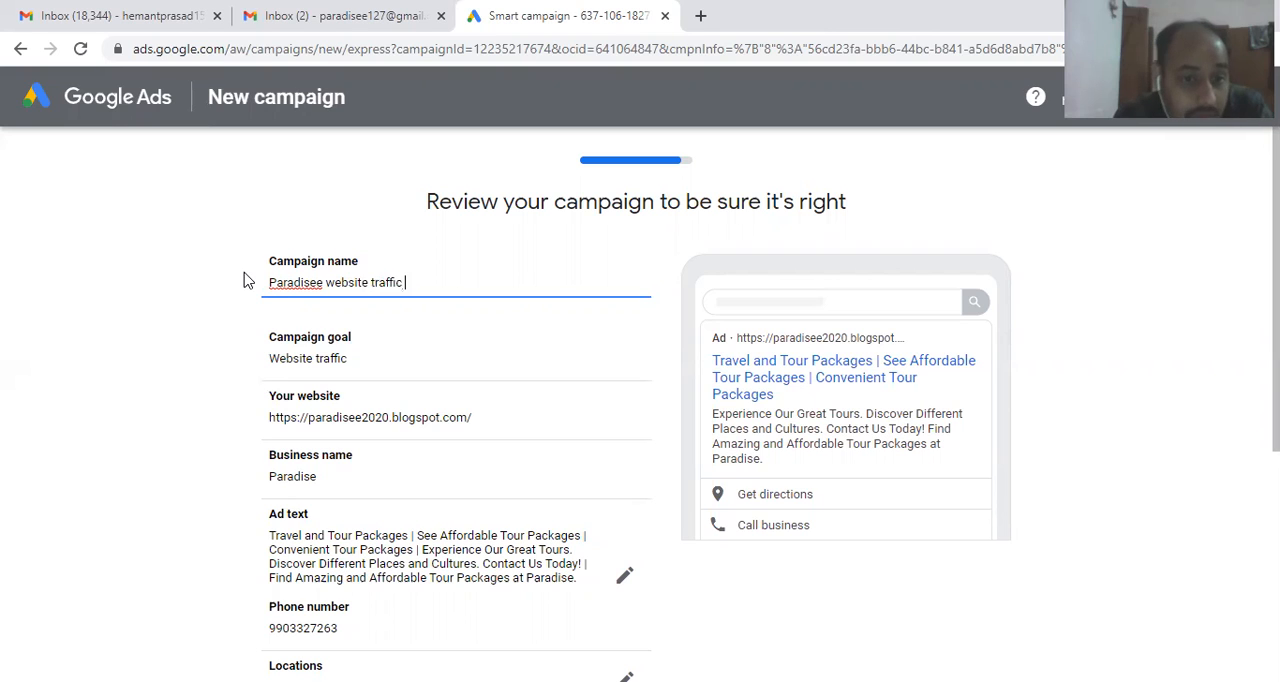
text(campaign)
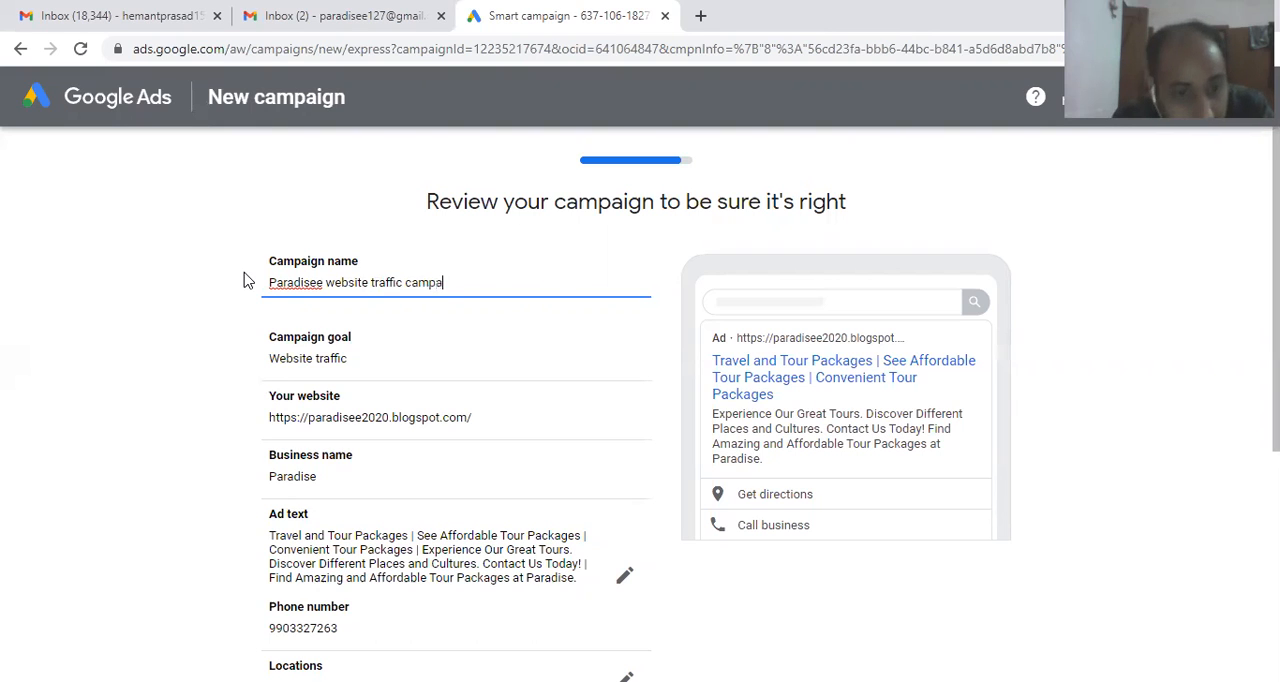
click(322, 283)
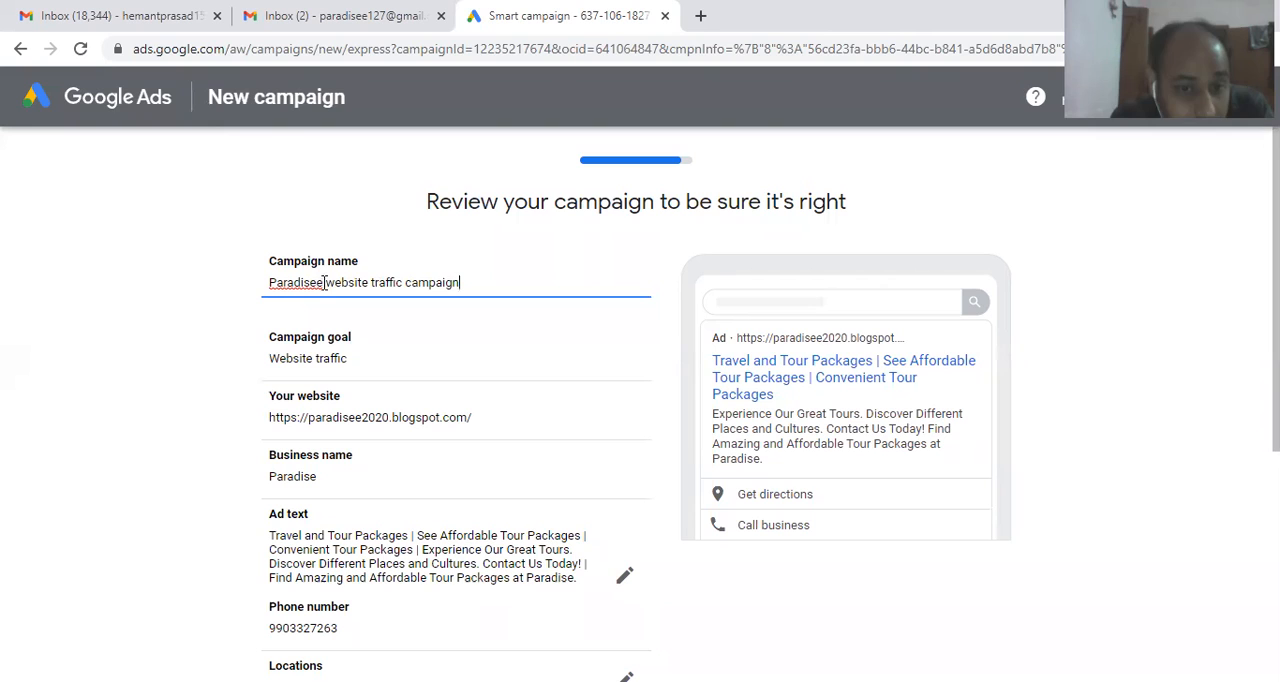
key(BackSpace)
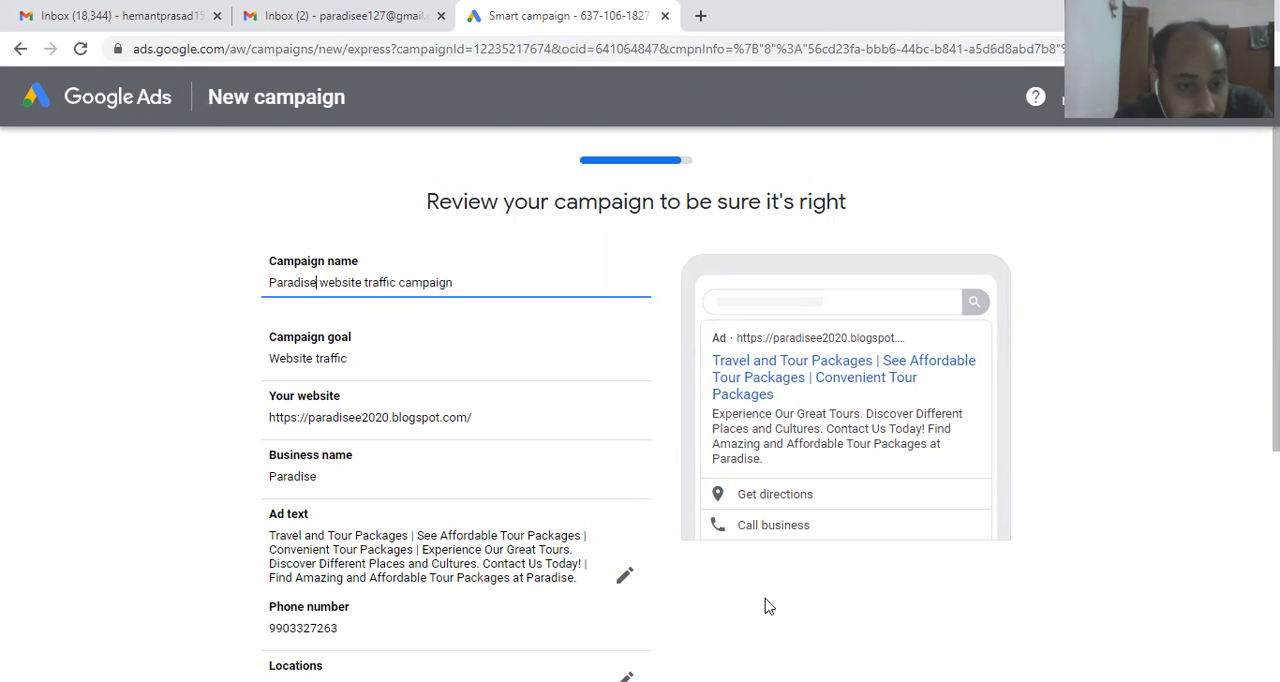
Step: Review the campaign's ad text, location, keyword themes and budget, and proceed to the payment information
scroll(993, 517, down, 2)
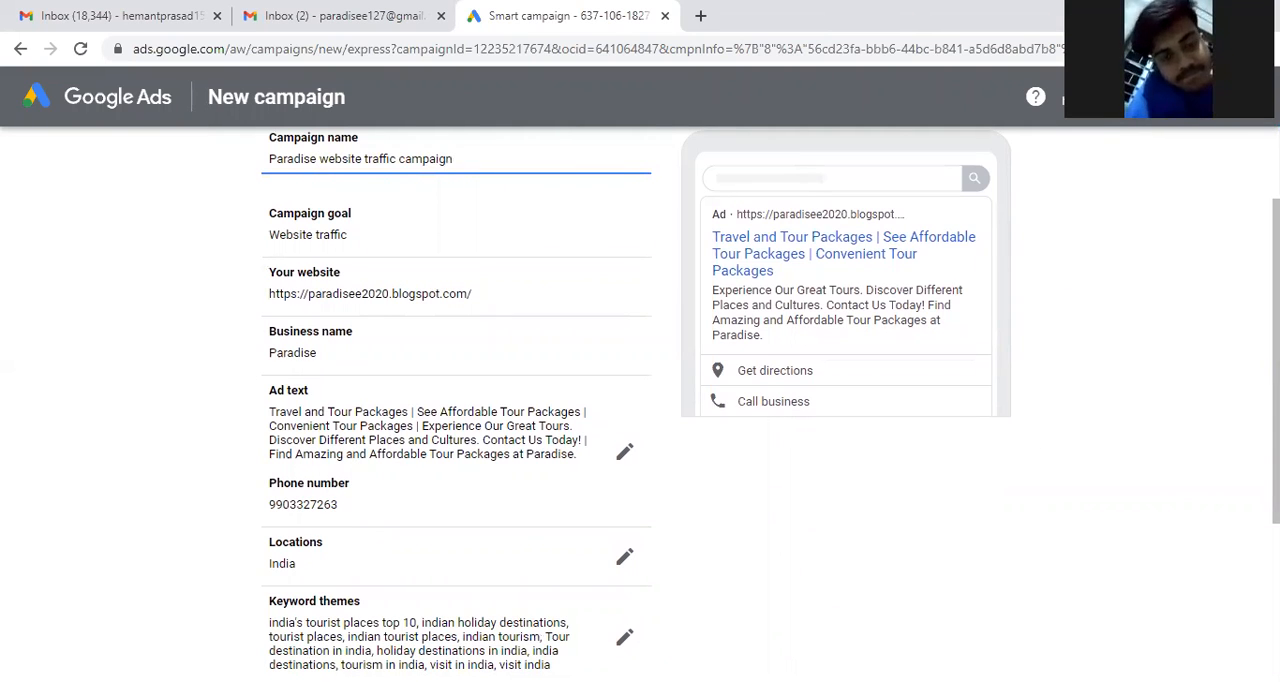
scroll(640, 400, down, 3)
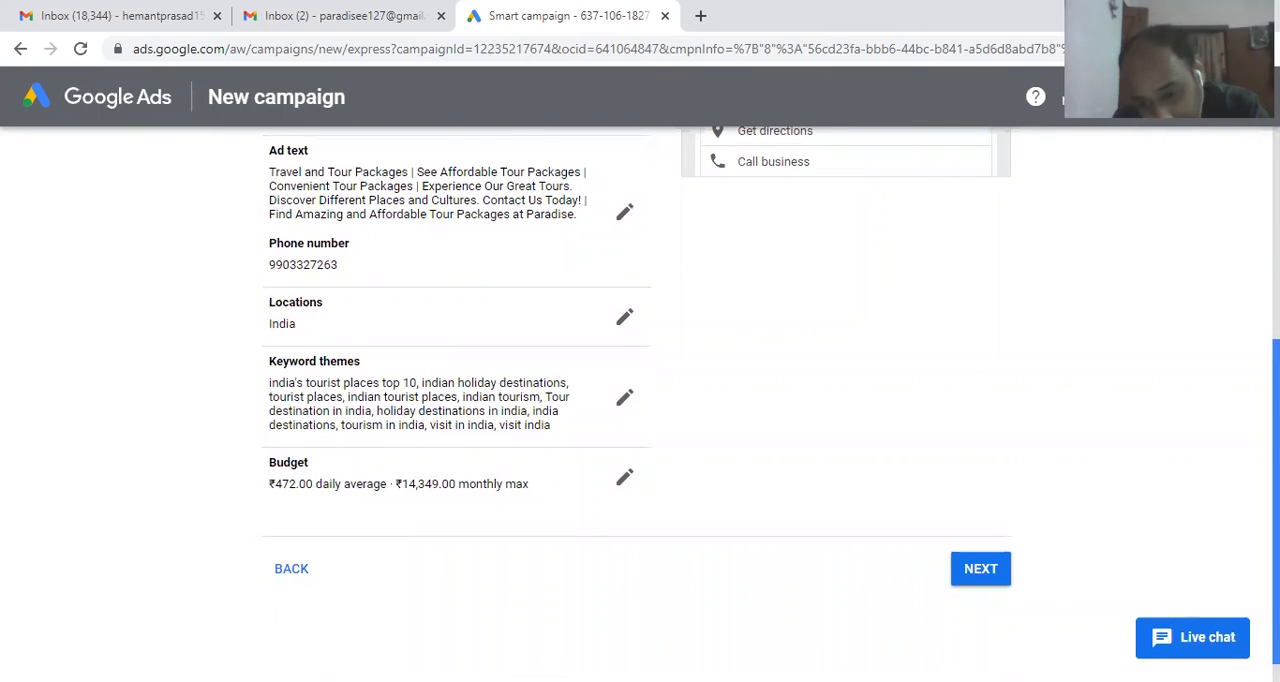
click(975, 567)
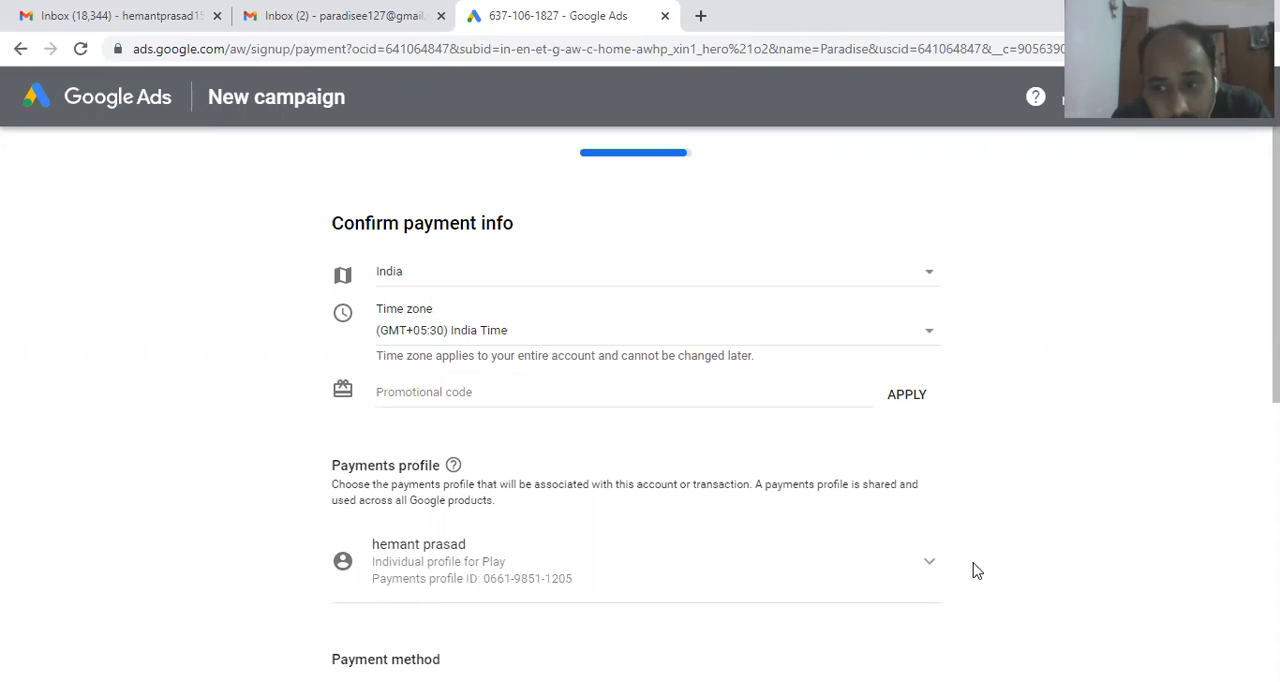
Step: Examine the payments profile, the automatic payment setting and the available payment methods, keeping the saved Visa card selected
scroll(977, 571, down, 5)
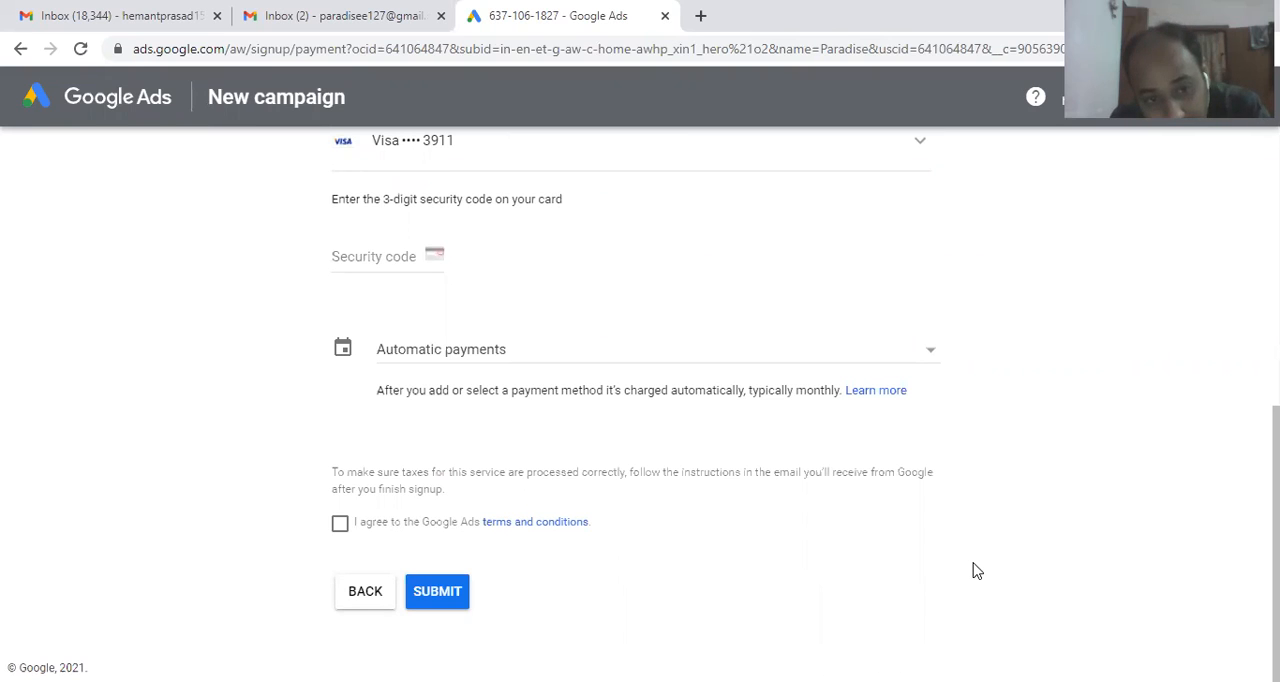
click(877, 363)
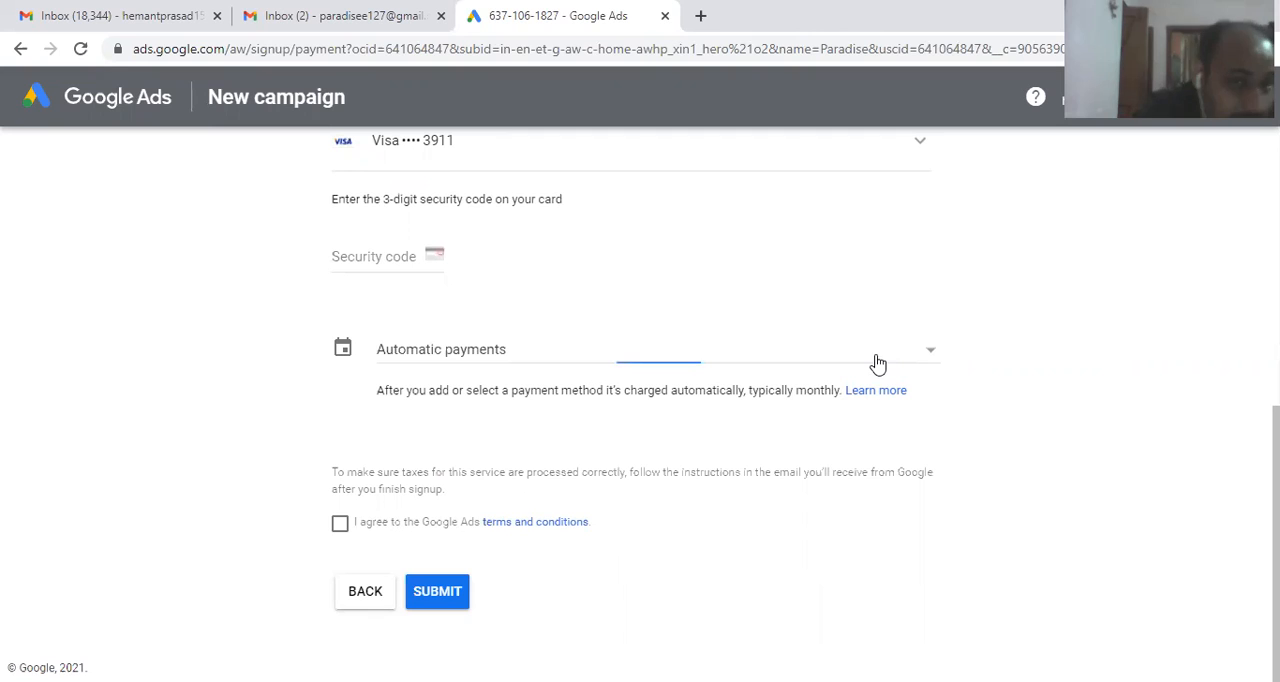
click(88, 314)
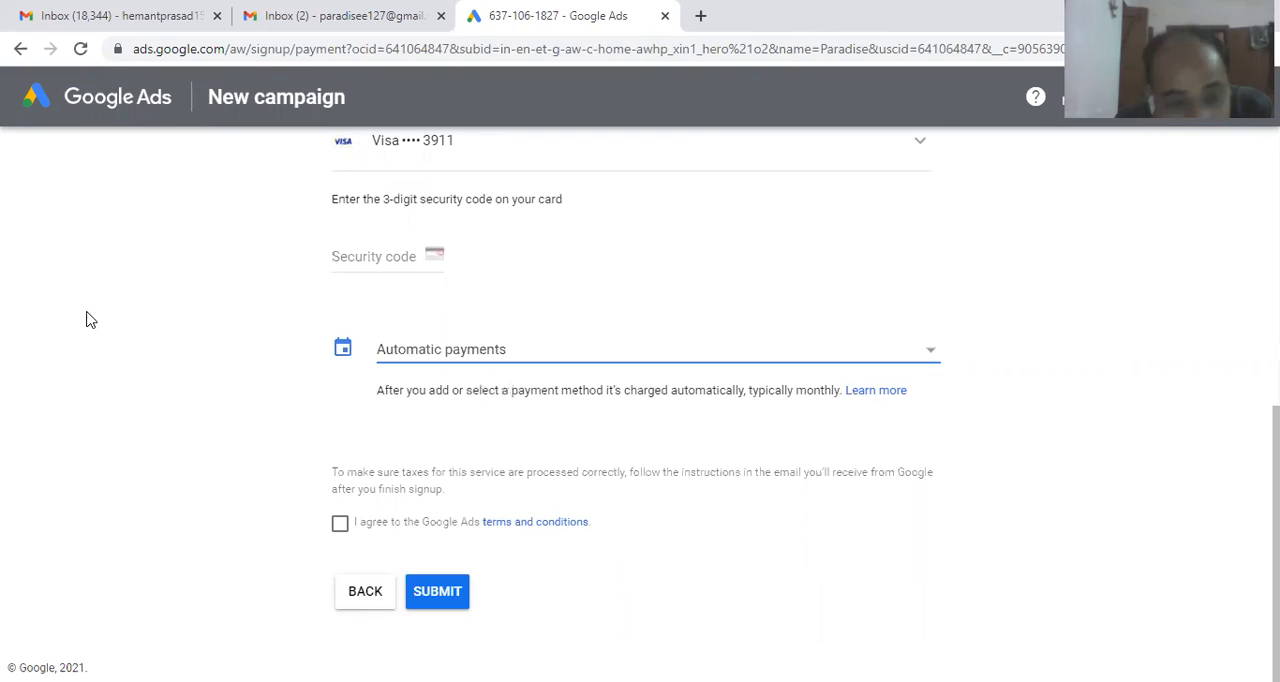
scroll(88, 319, up, 2)
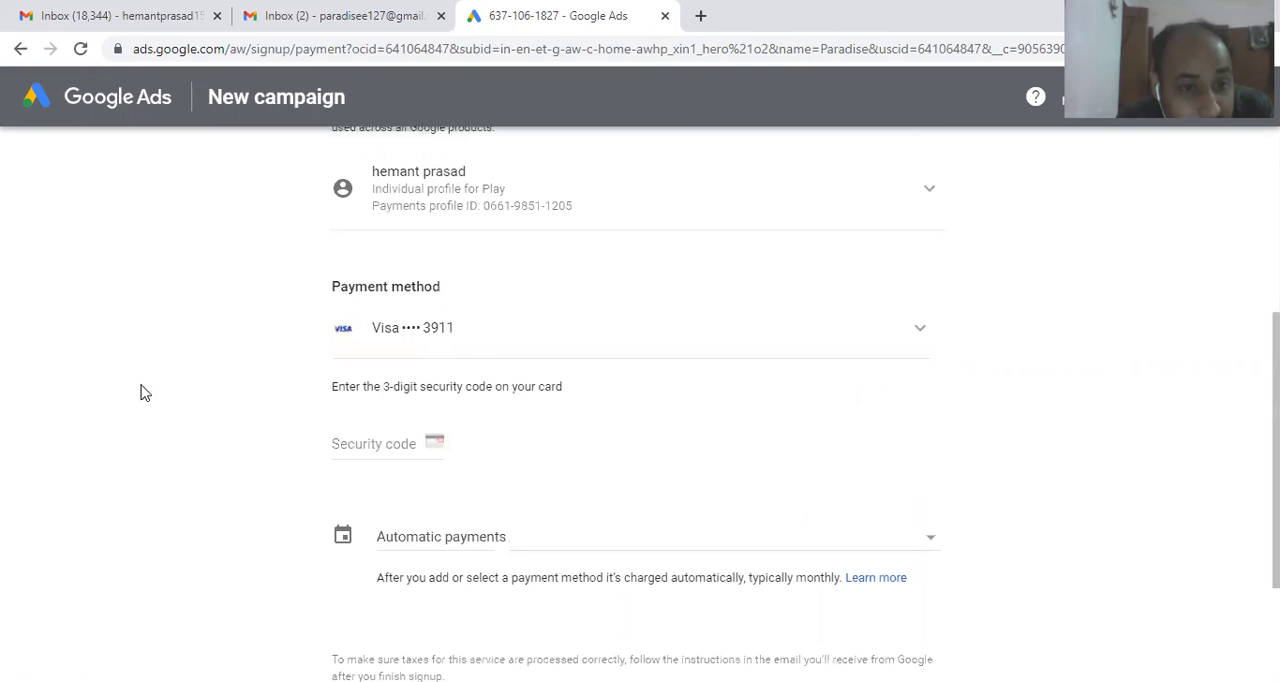
click(572, 343)
click(572, 343)
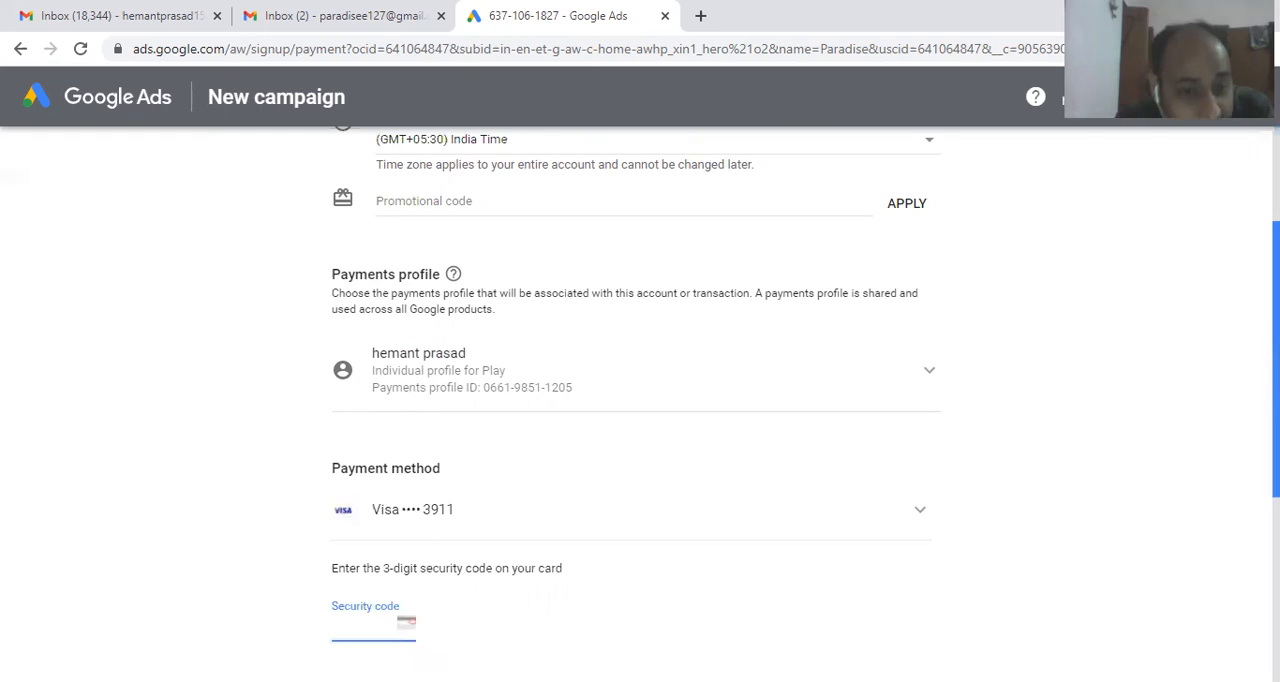
scroll(863, 250, down, 3)
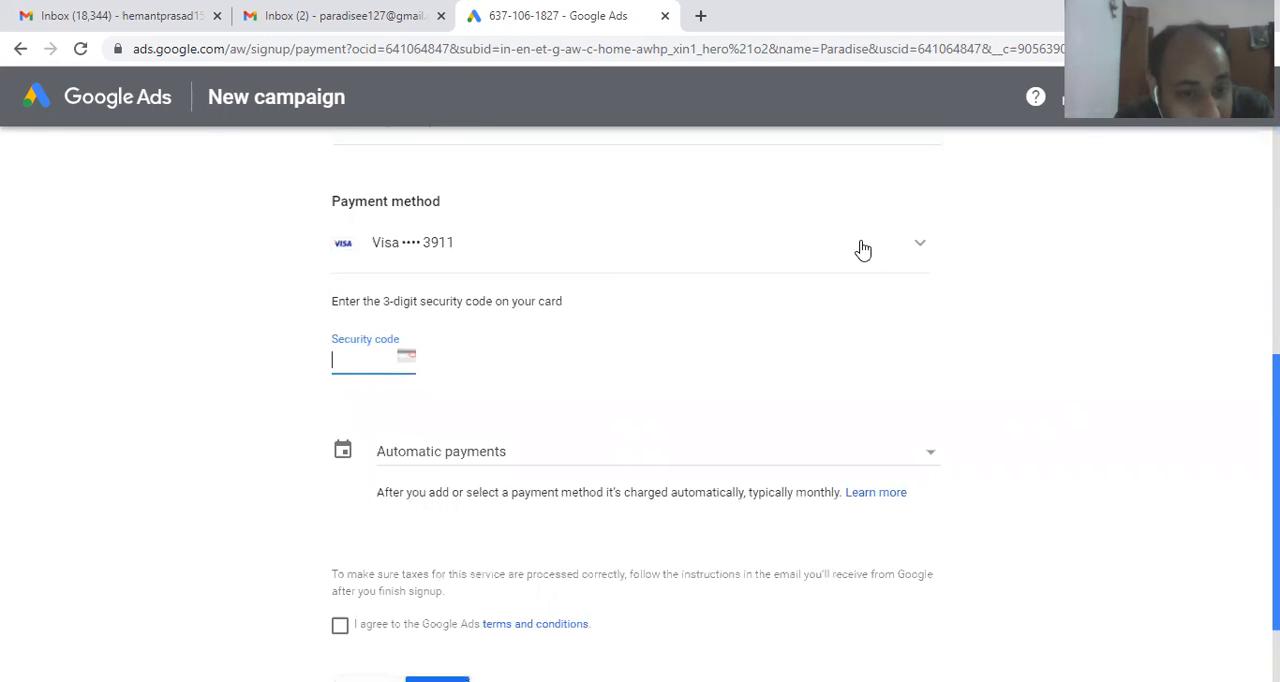
click(800, 246)
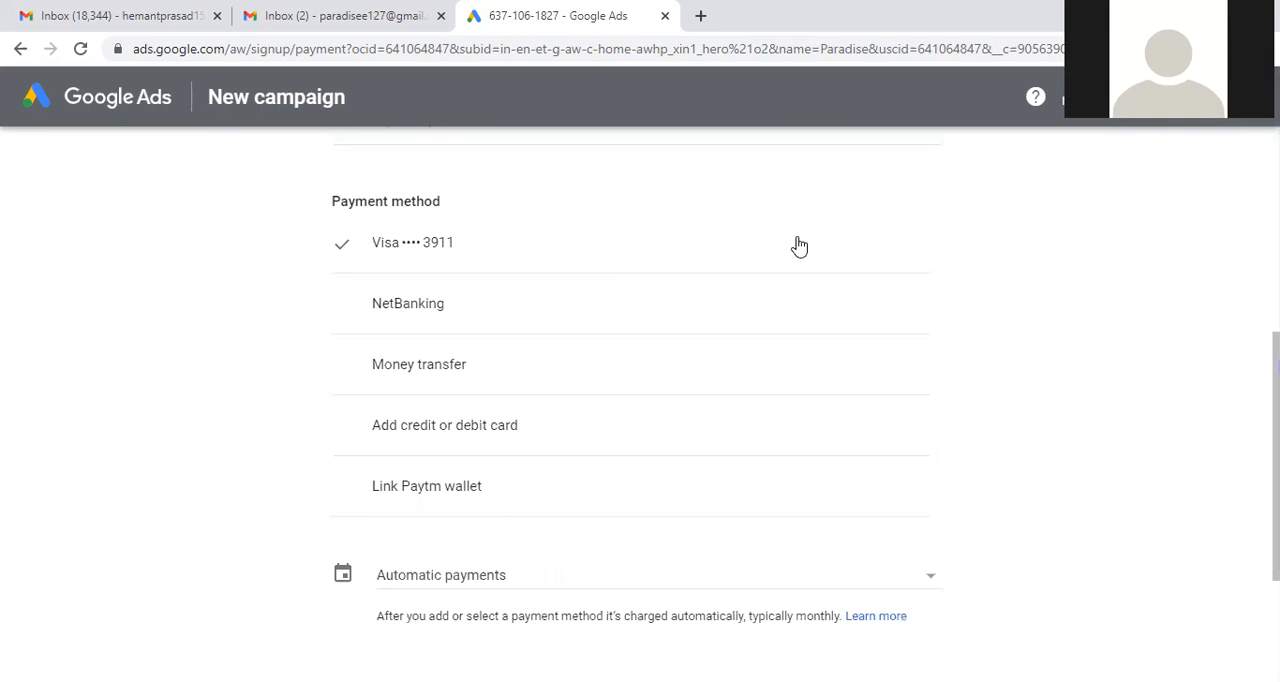
click(488, 245)
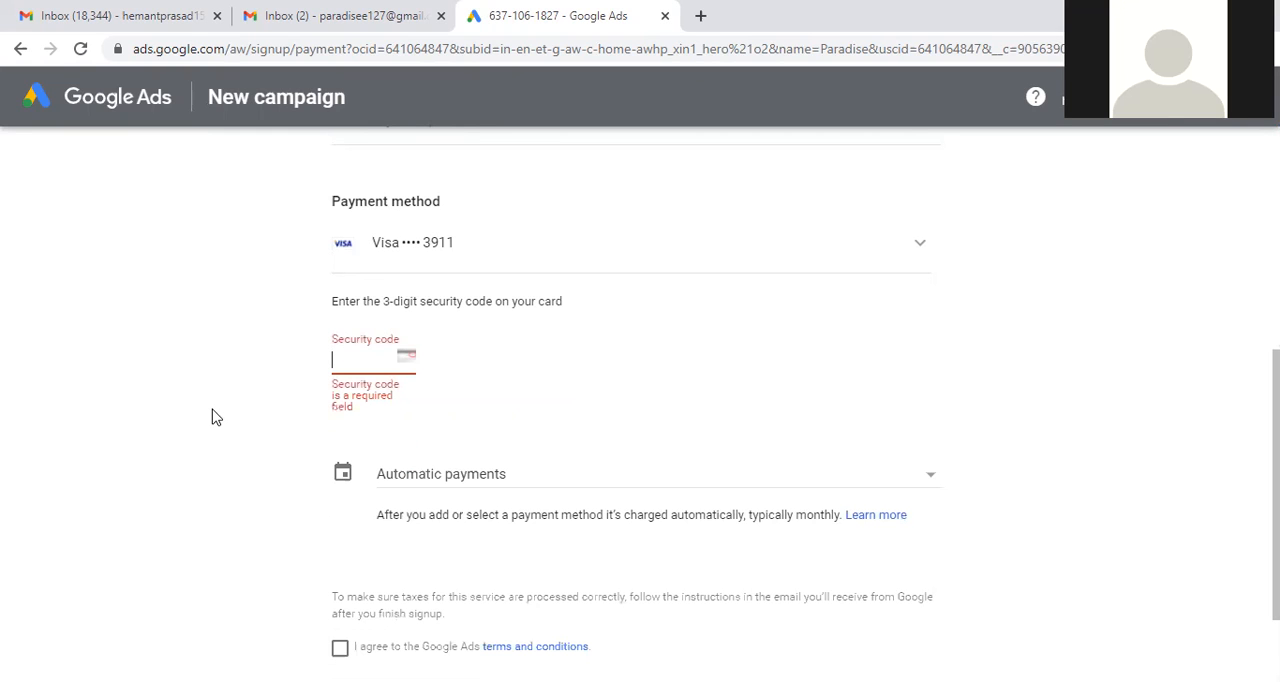
Step: Switch the payment setting to Manual payments
scroll(212, 417, down, 1)
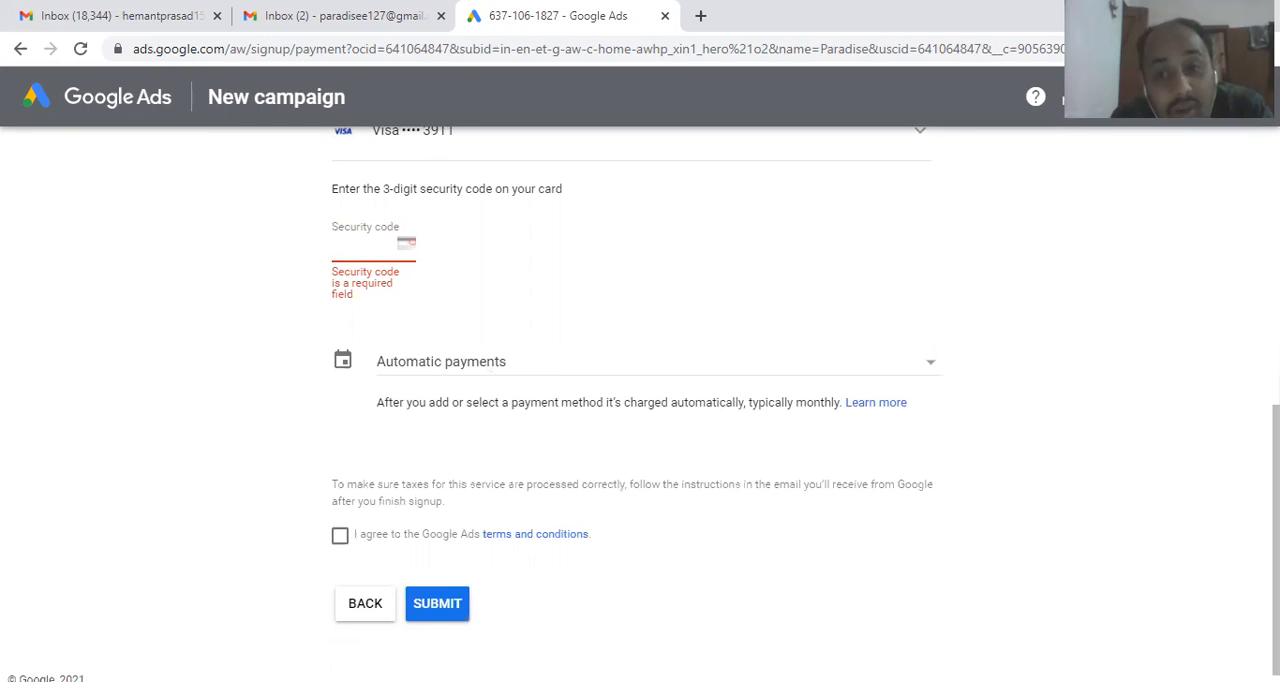
mouse_move(1276, 455)
mouse_down()
mouse_move(1276, 223)
mouse_move(1276, 444)
mouse_up()
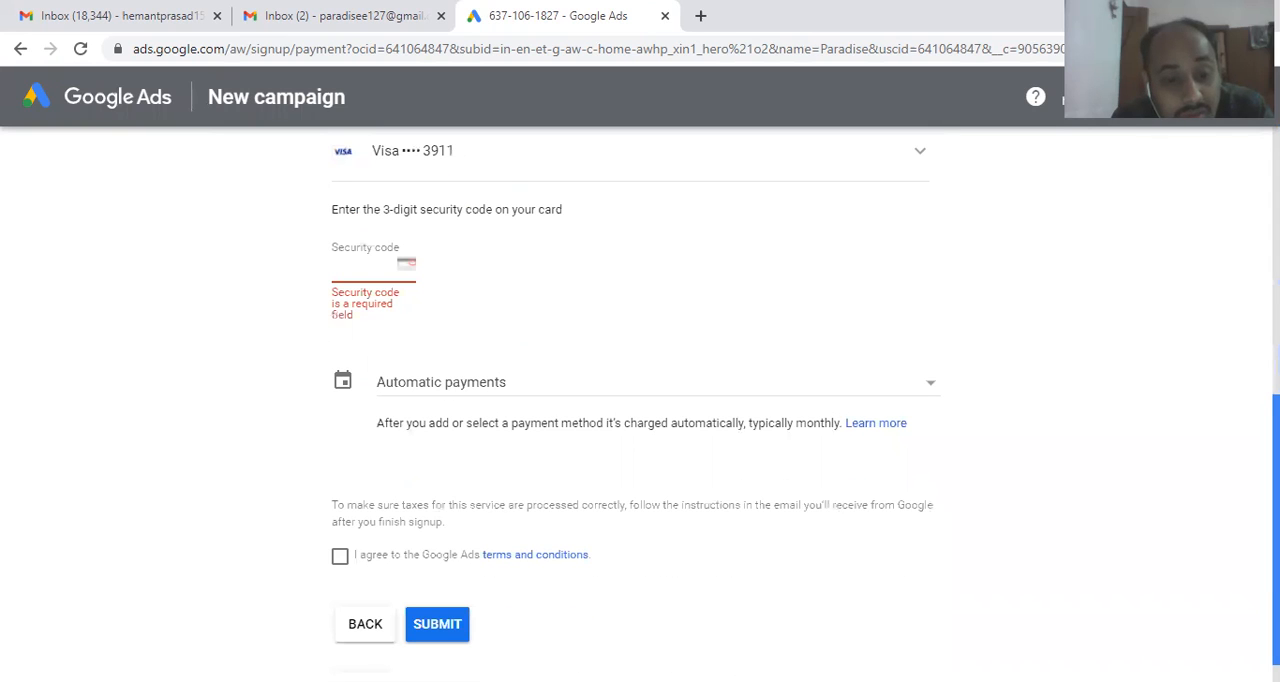
click(701, 381)
click(484, 416)
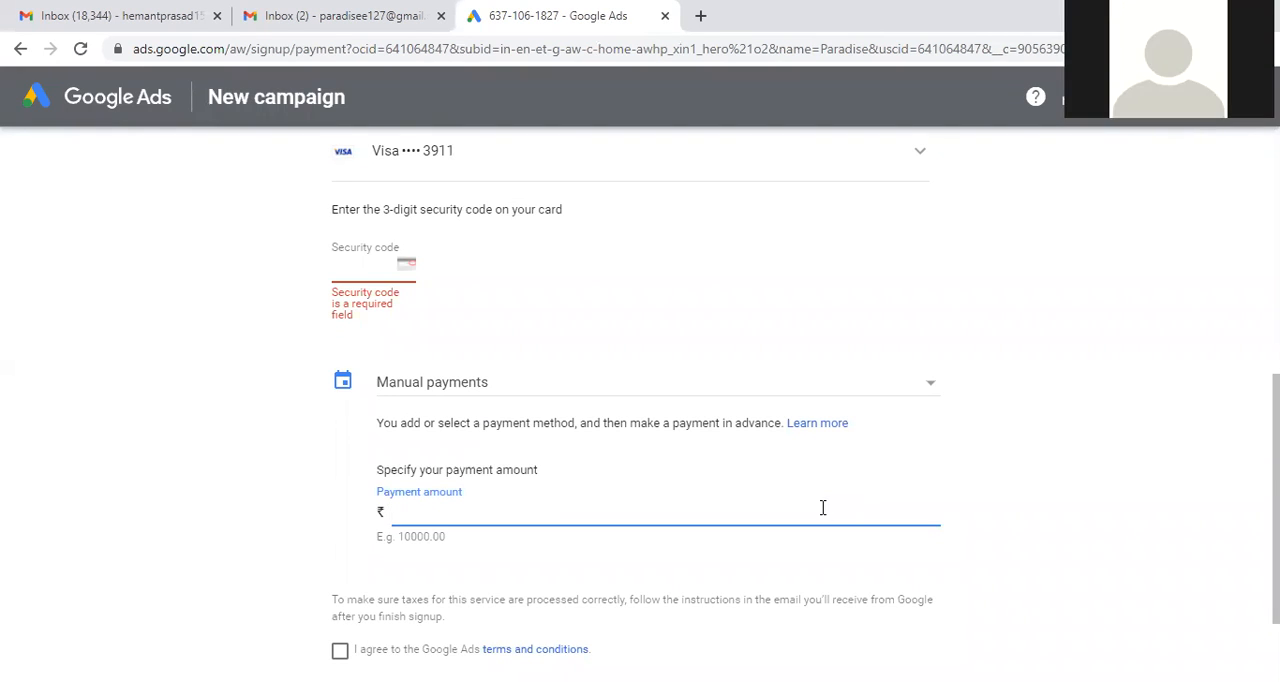
Step: Agree to the Google Ads terms and conditions and try to submit the payment information
scroll(650, 500, down, 2)
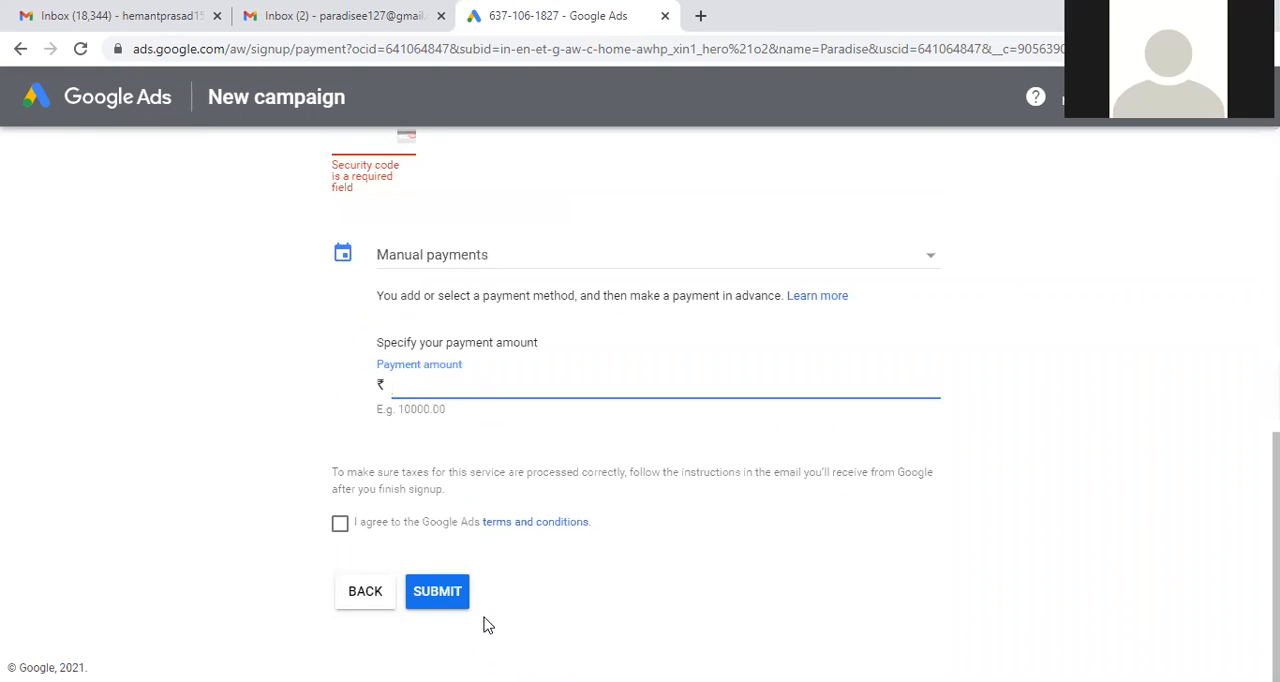
click(340, 530)
click(437, 591)
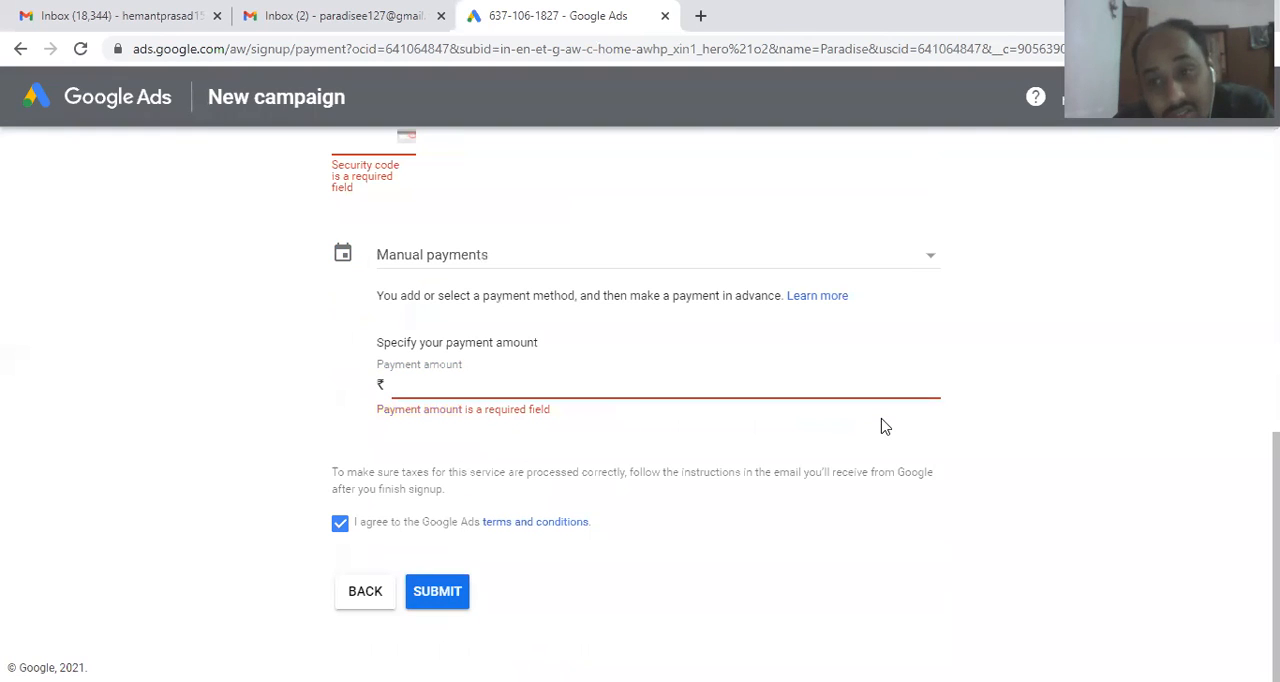
Step: Leave the payment information unsubmitted and return to the campaign review page
click(1276, 360)
drag(1276, 360, 1276, 273)
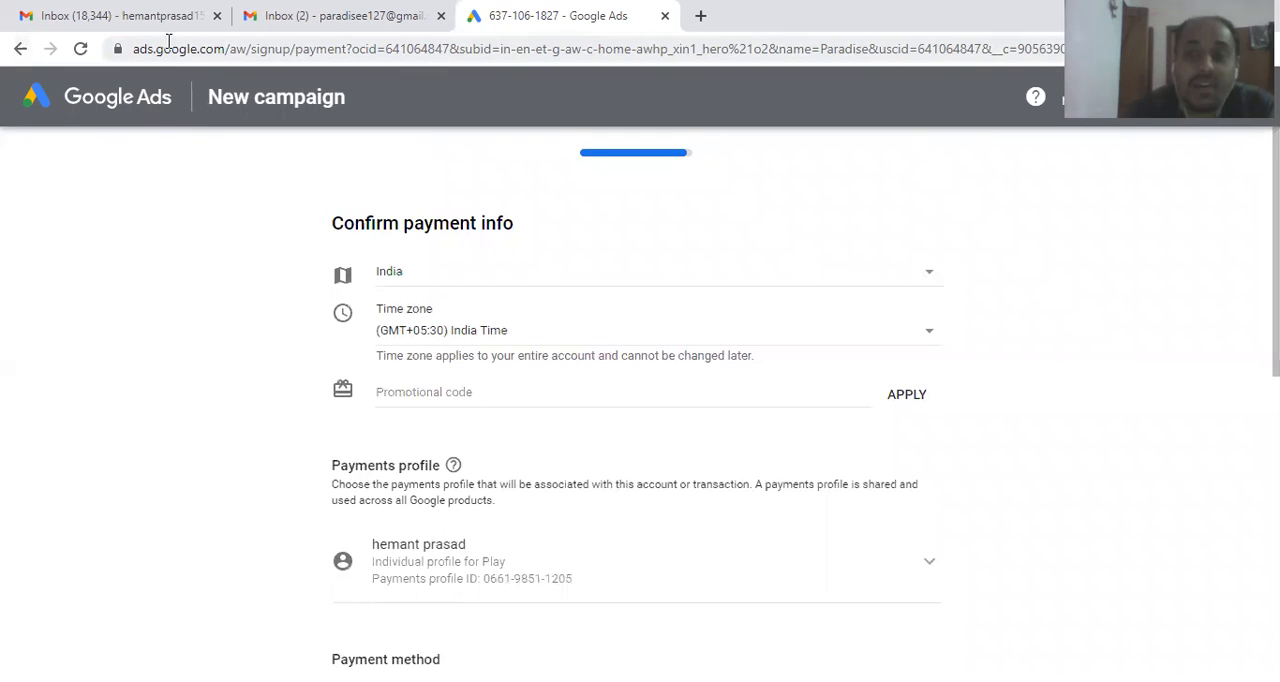
click(25, 58)
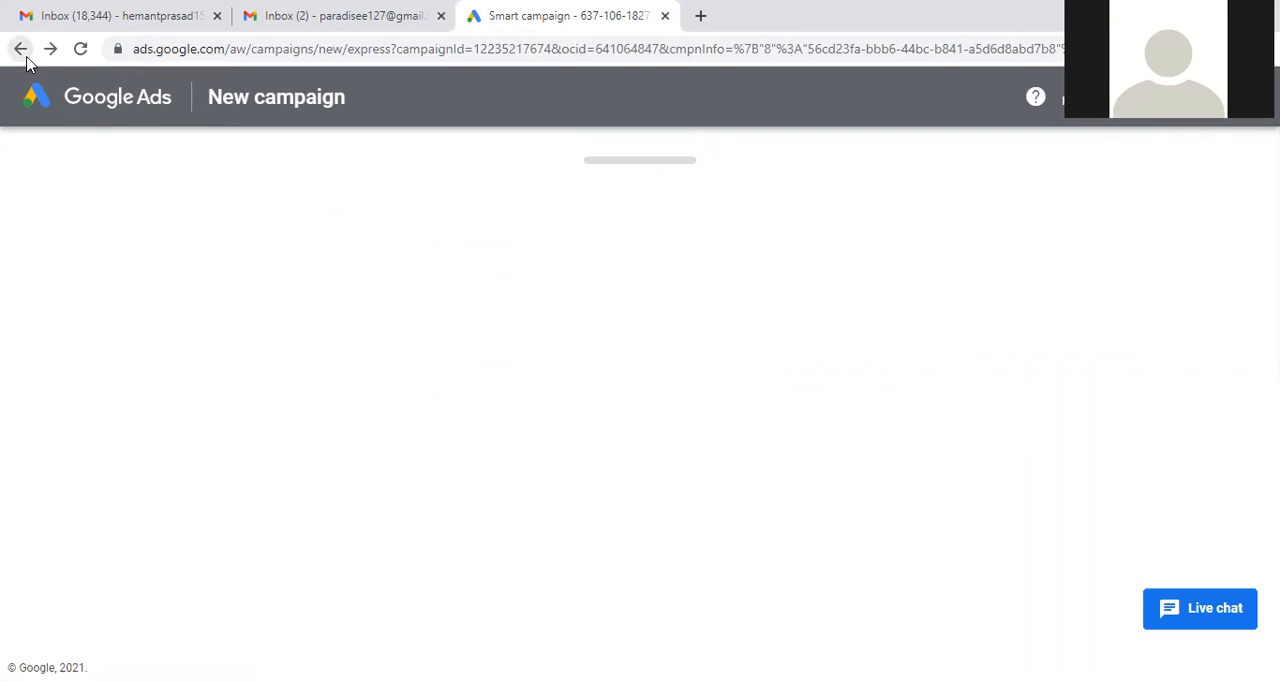
mouse_move(1276, 300)
mouse_down()
mouse_move(1276, 529)
mouse_move(1276, 303)
mouse_up()
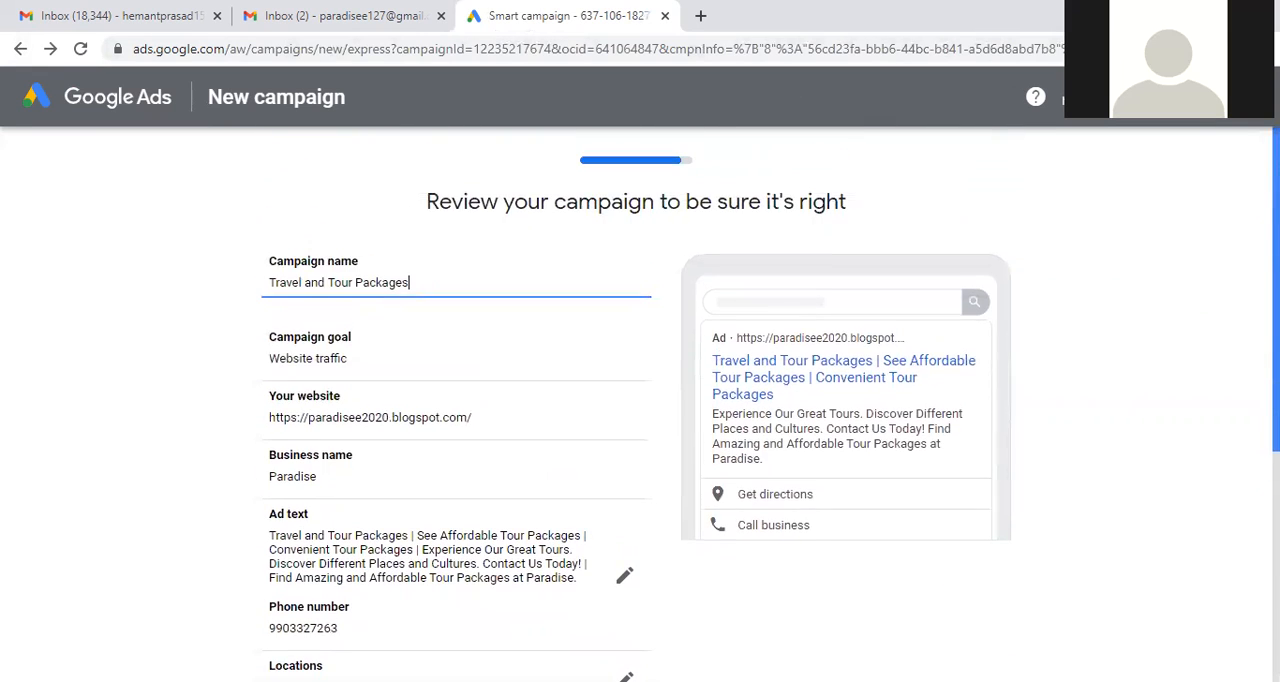
Step: Try switching Google Ads to the second signed-in Google account, and return to the campaign review after checking that account's Gmail inbox
click(1243, 97)
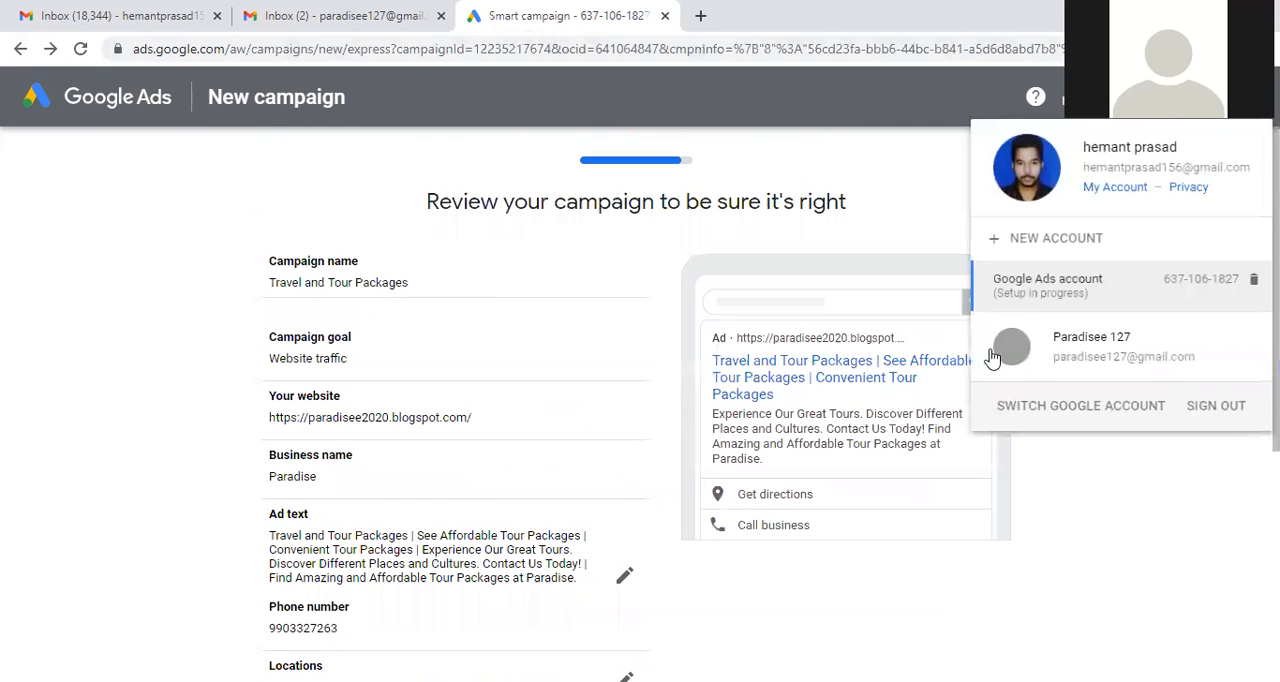
click(1074, 358)
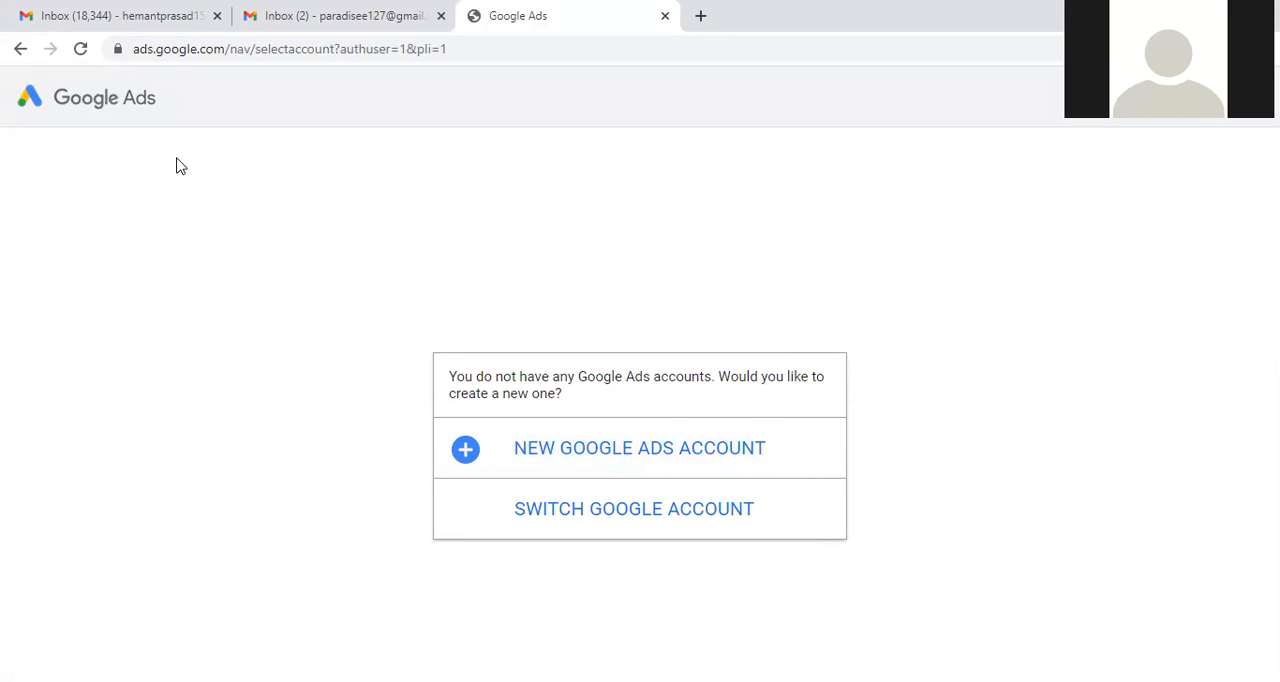
click(19, 49)
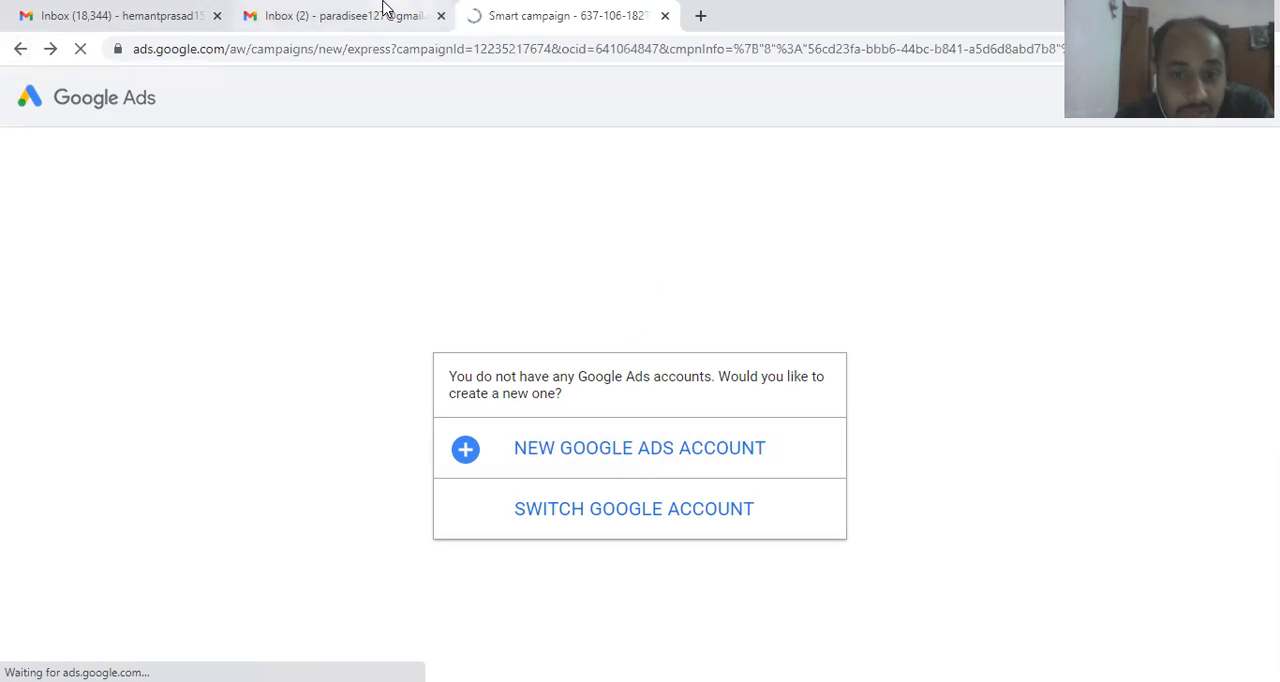
click(382, 8)
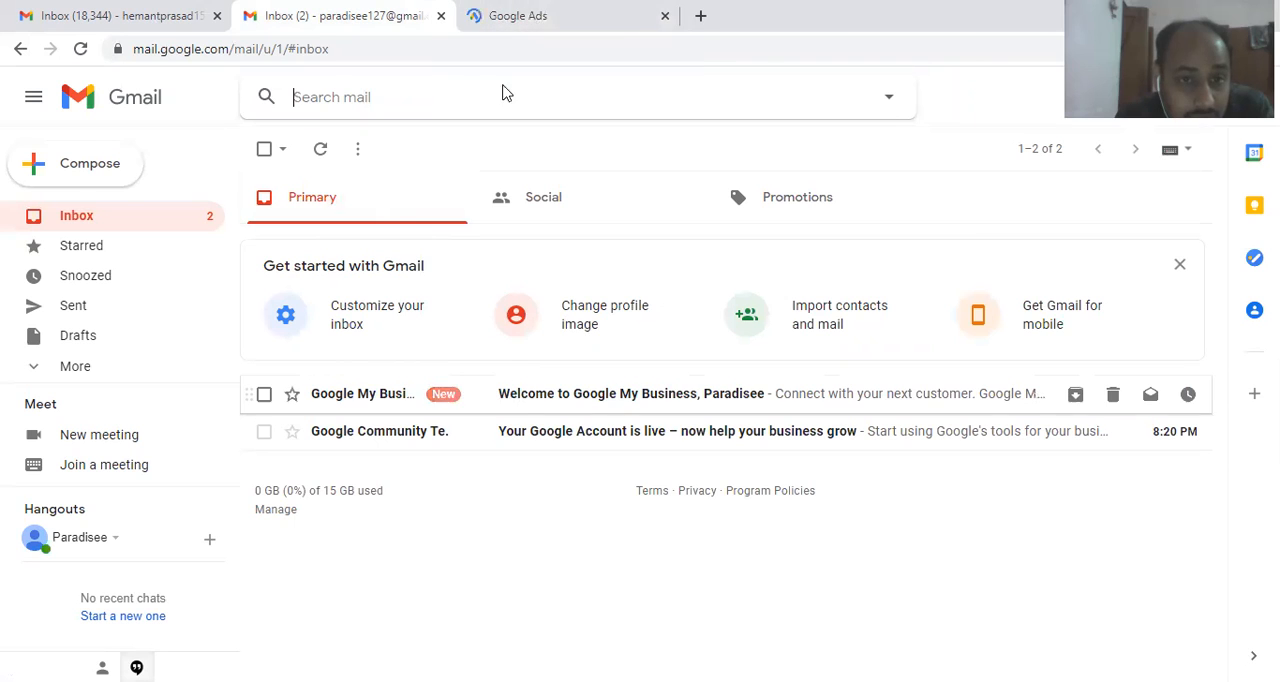
click(511, 10)
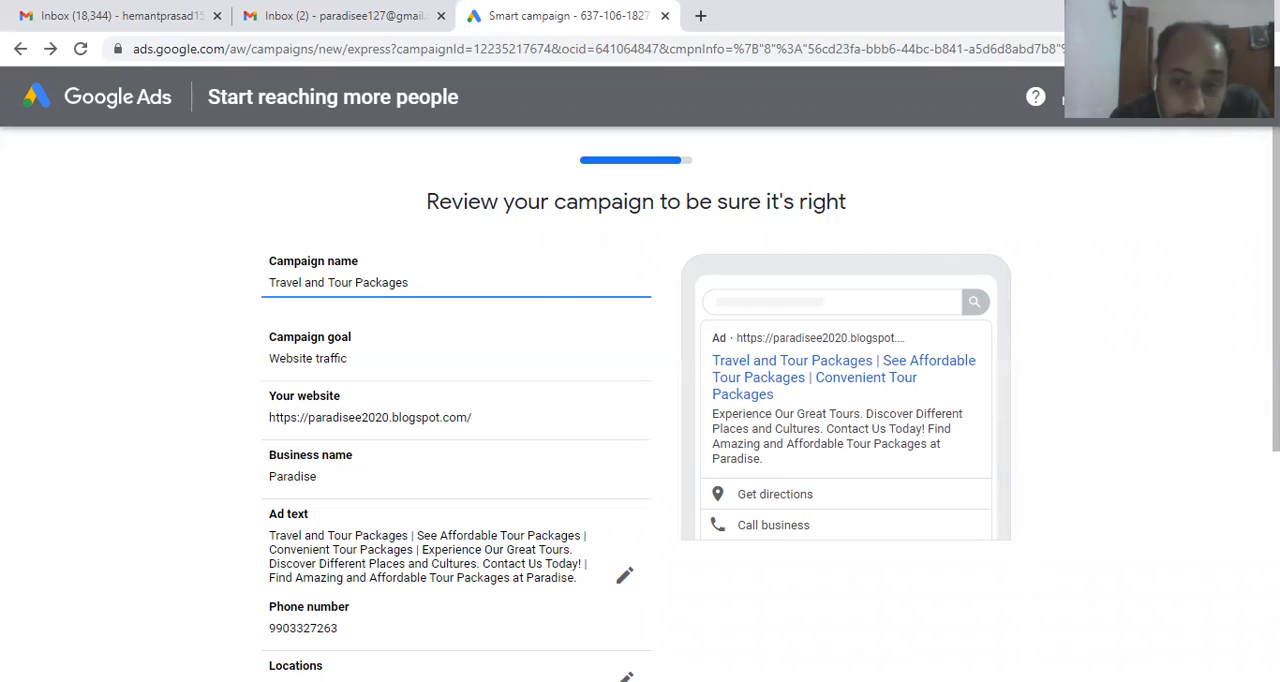
Step: Examine the campaign's locations, keyword themes and budget on the review page, highlighting the monthly maximum amount
scroll(640, 400, down, 4)
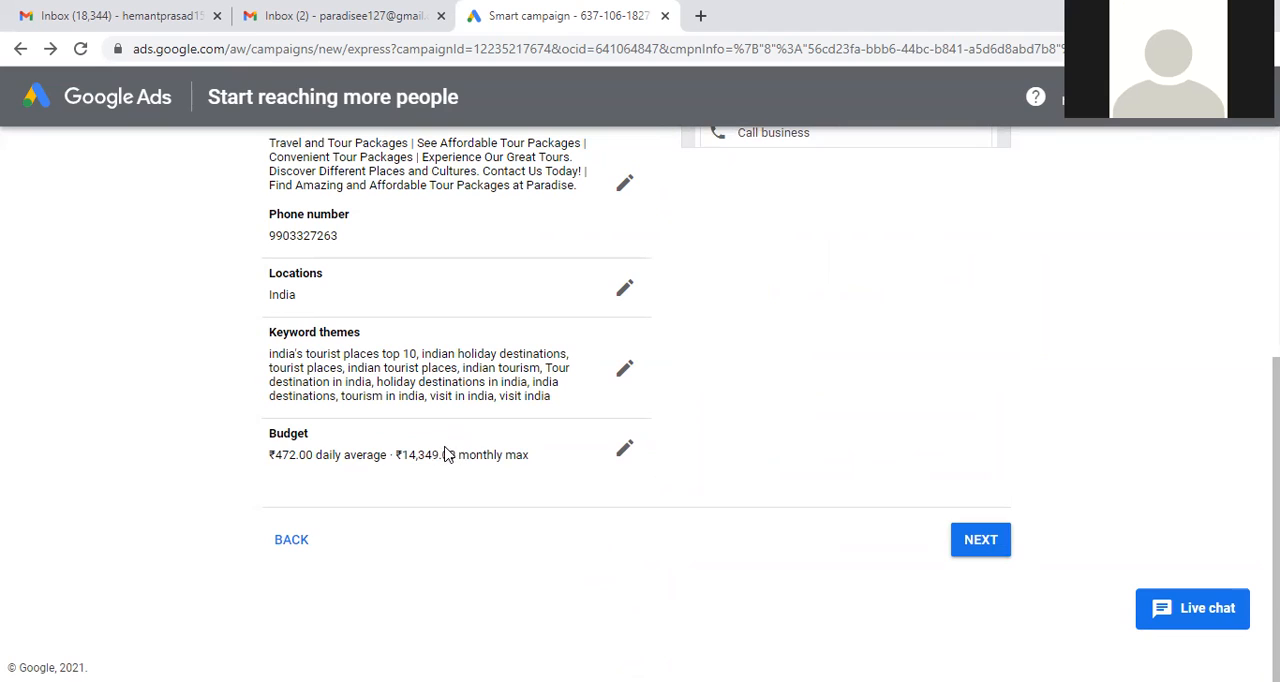
drag(432, 454, 400, 449)
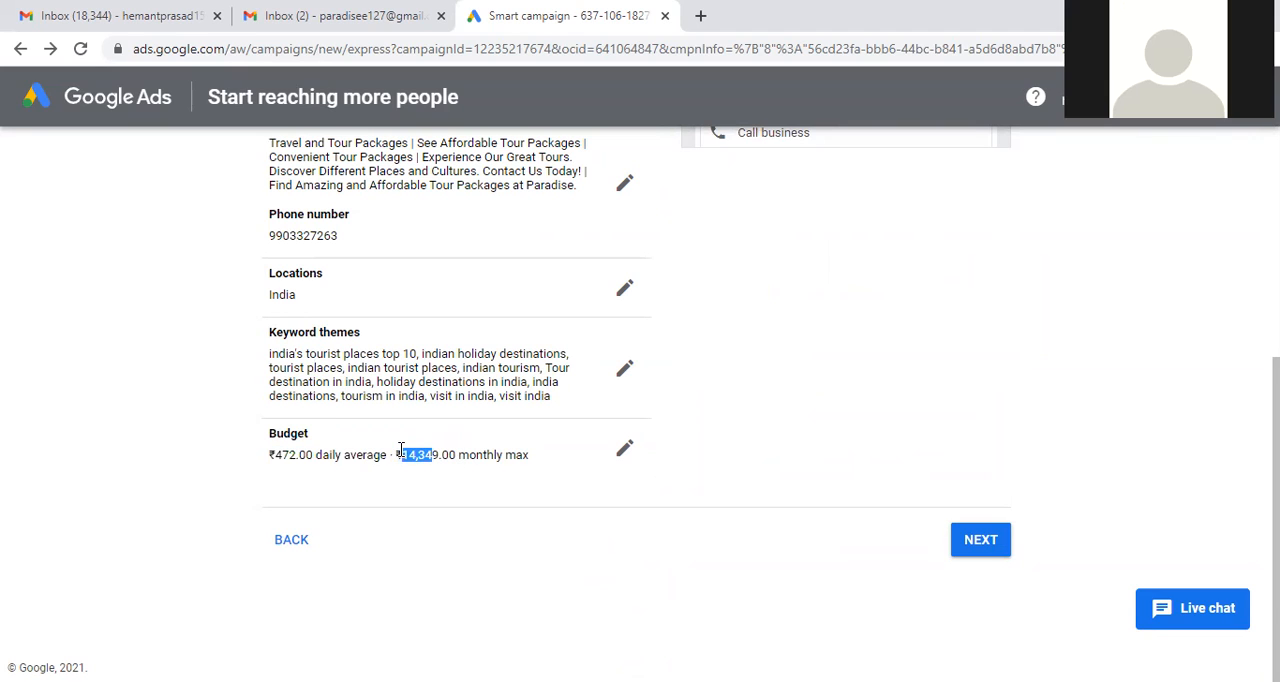